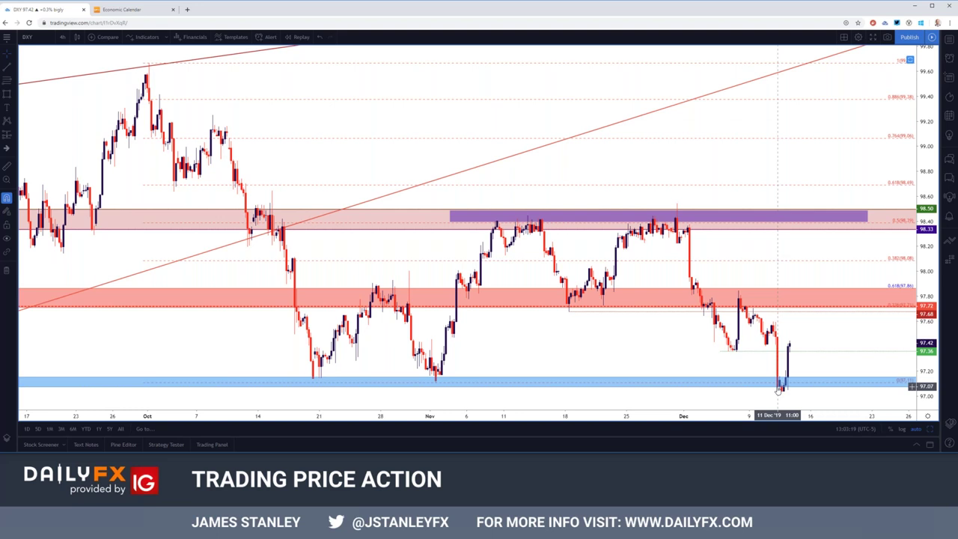
Switch the DXY chart from 4 hours to 1 hour, then to the 15-minute interval.
scroll(779, 390, "down", 3)
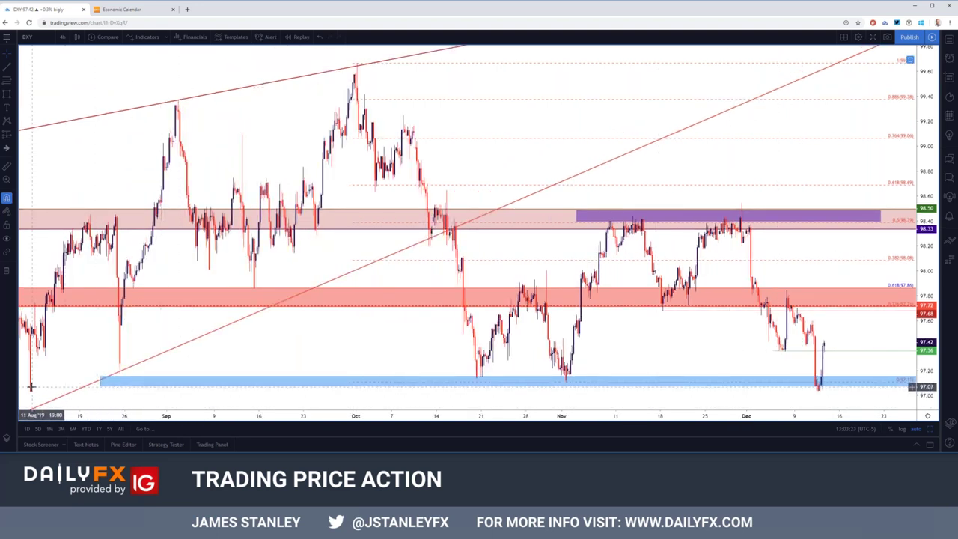
scroll(32, 386, "up", 3)
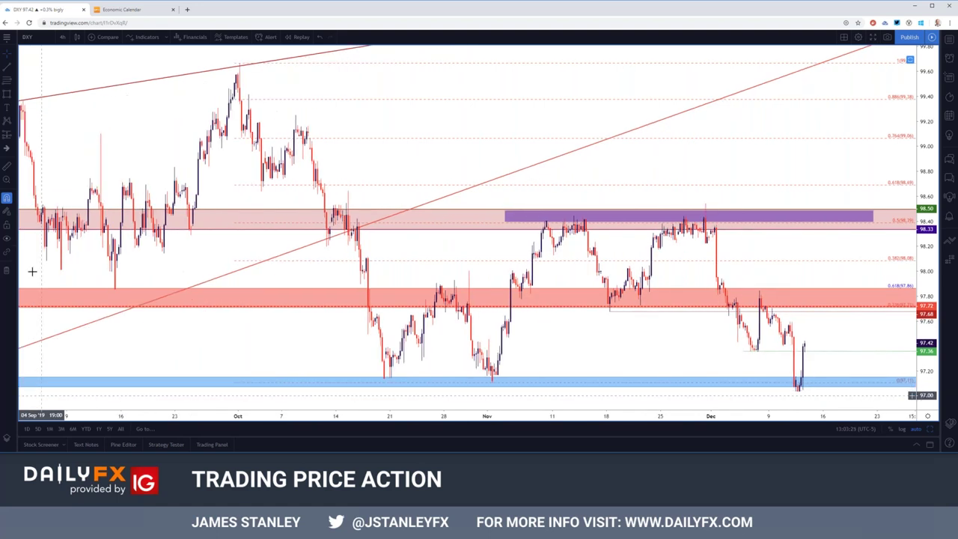
left_click(63, 37)
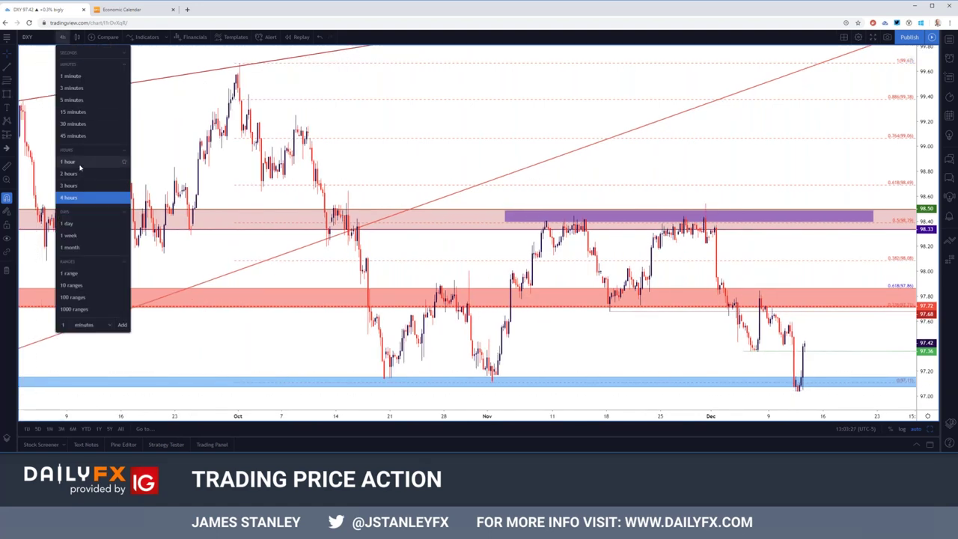
left_click(82, 164)
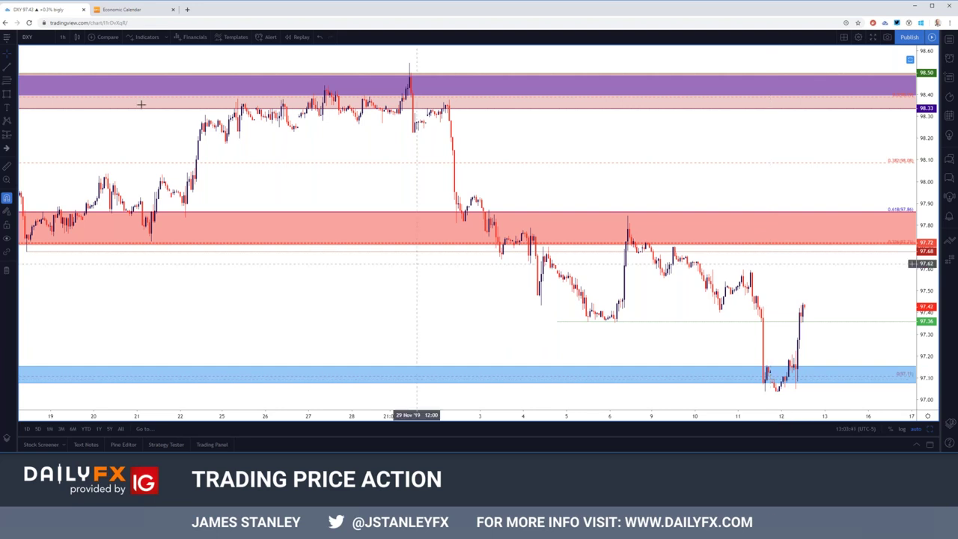
left_click(62, 37)
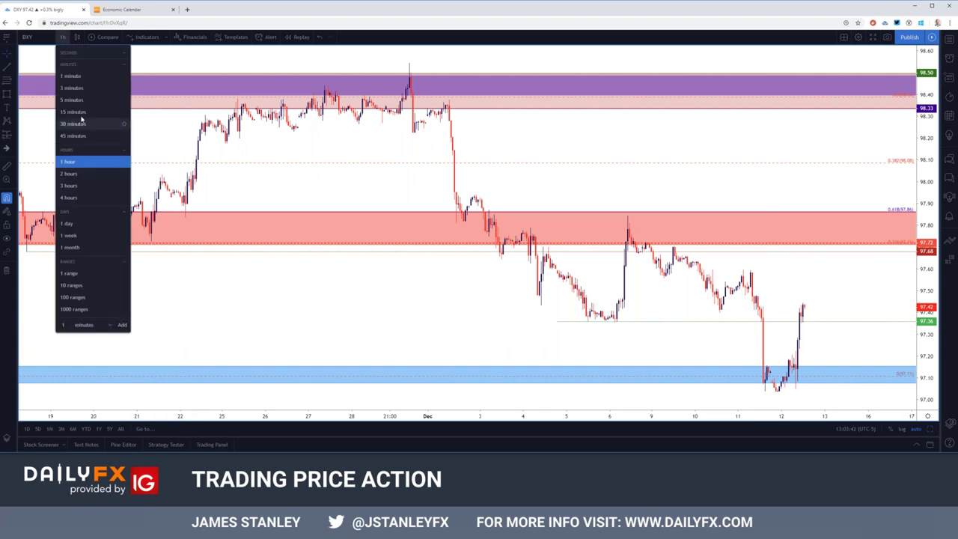
left_click(73, 123)
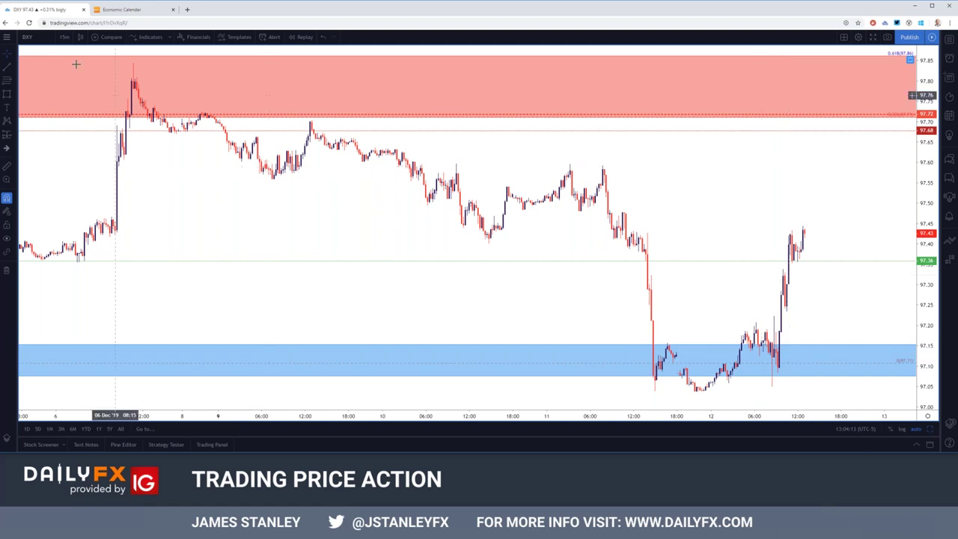
left_click(63, 36)
Put DXY back on the 1-hour interval and bring up the DailyFX economic calendar.
left_click(82, 171)
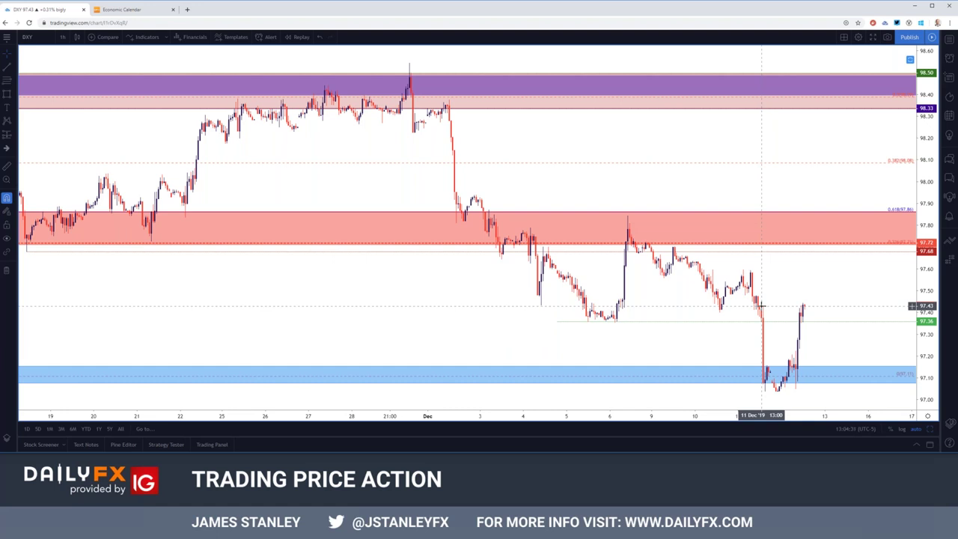
left_click(106, 10)
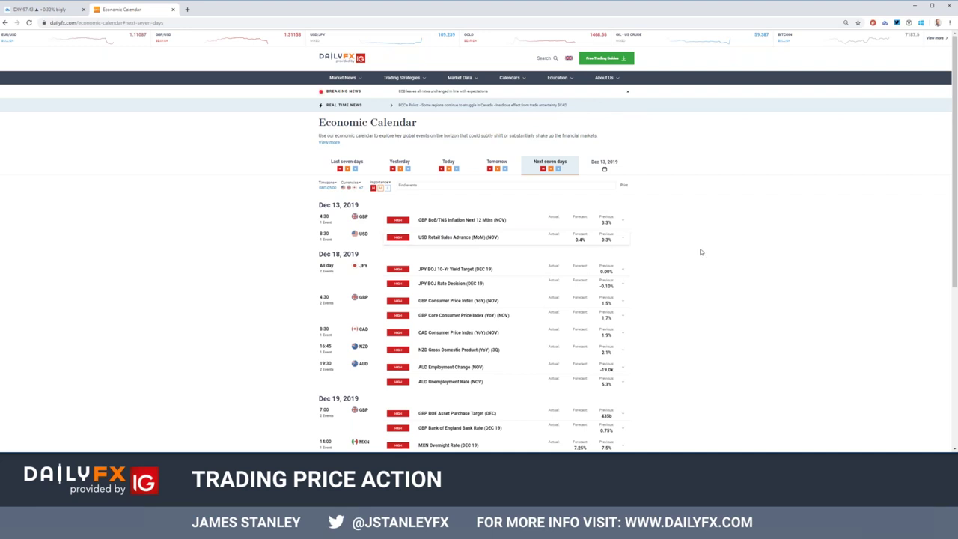
Scroll through the next seven days' events, then return to the DXY 1-hour chart.
scroll(956, 234, "down", 2)
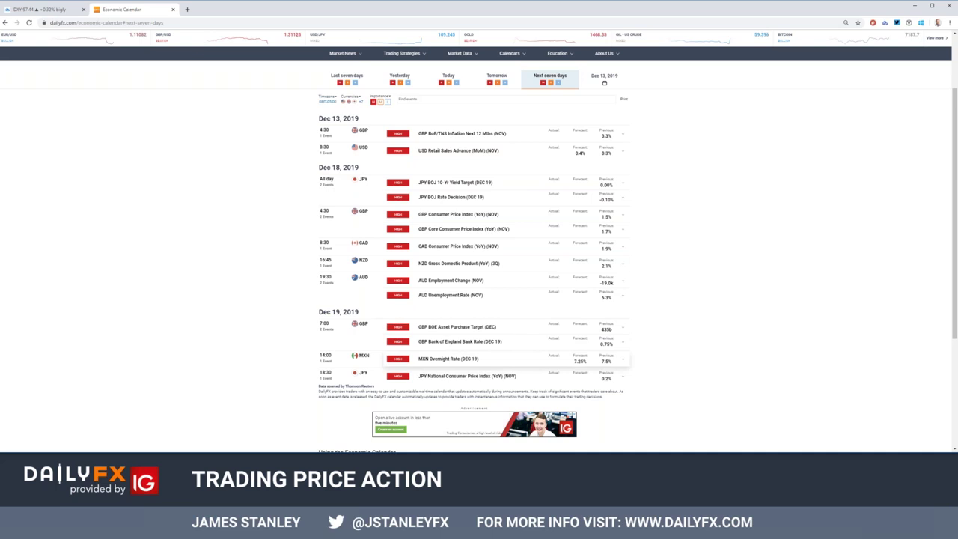
scroll(479, 247, "up", 5)
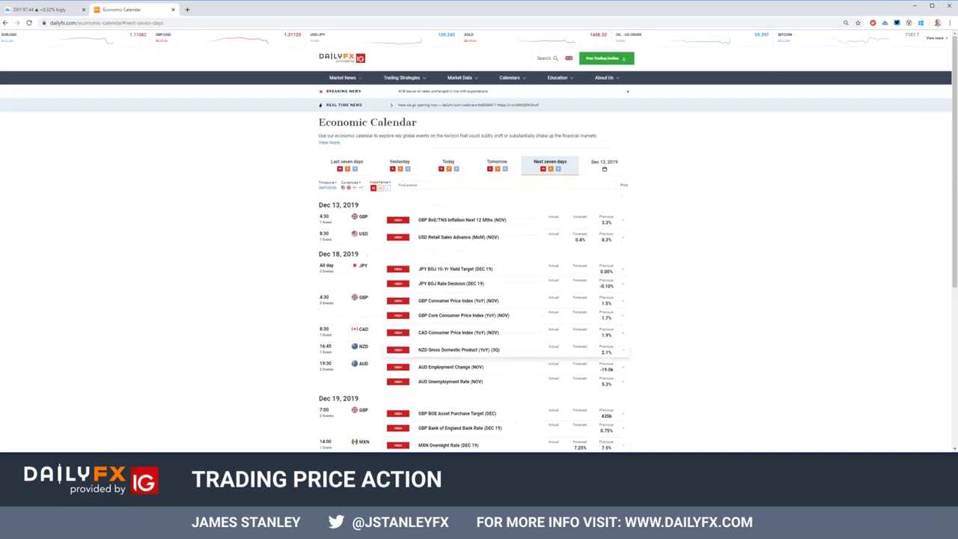
key("ctrl+shift+Tab")
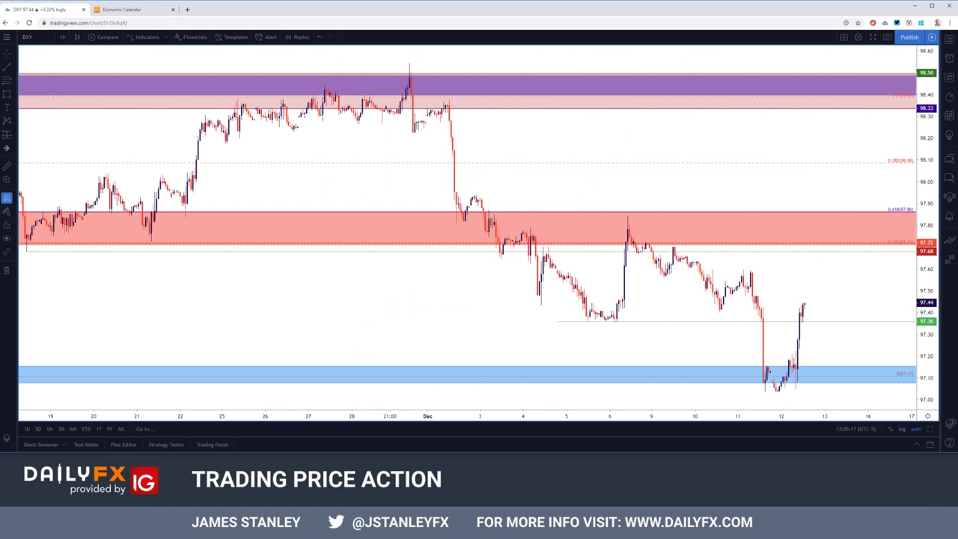
Set the DXY chart interval to 4 hours.
left_click(63, 37)
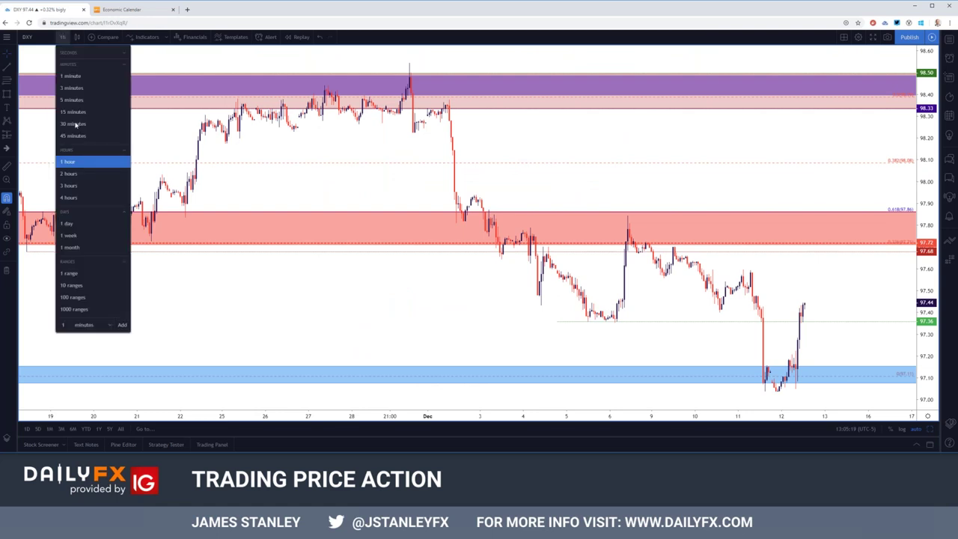
left_click(86, 201)
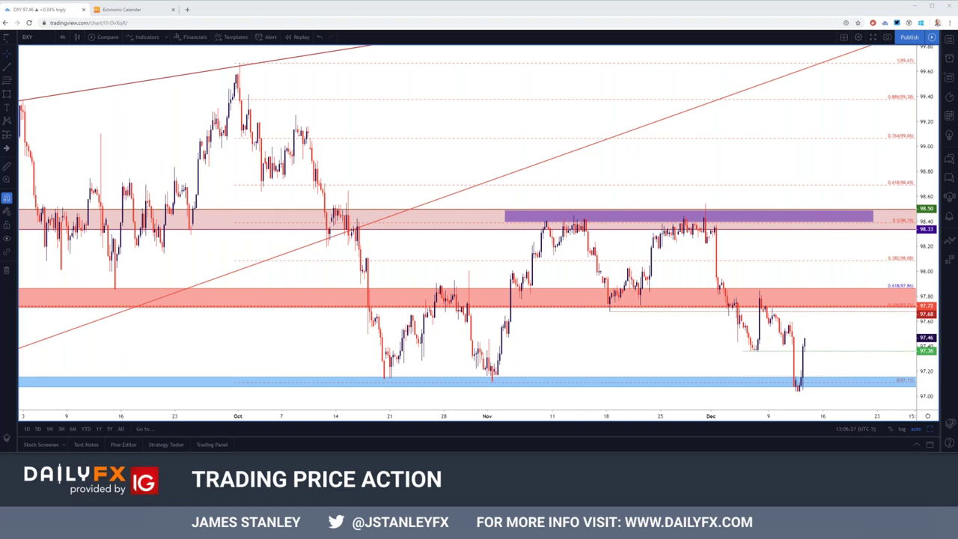
Search for EURUSD and load its chart in place of DXY.
left_click(43, 40)
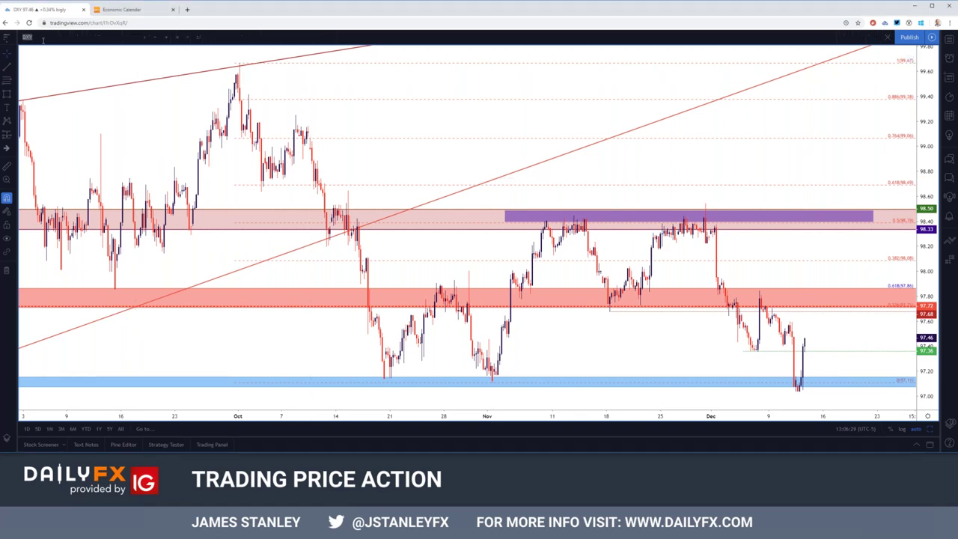
type("EURUSD")
key("Down")
key("Return")
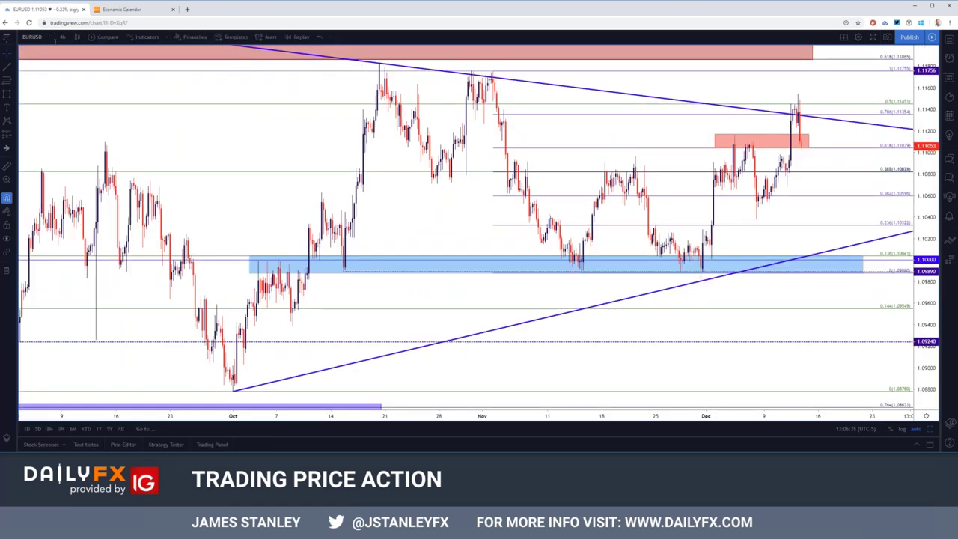
Set the EURUSD chart to the 1-day interval and zoom in.
left_click(63, 36)
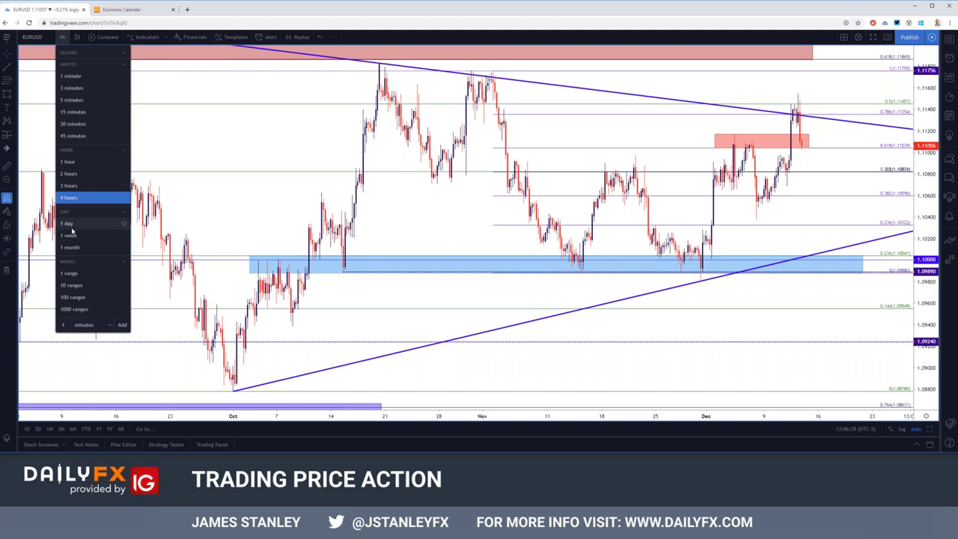
left_click(68, 224)
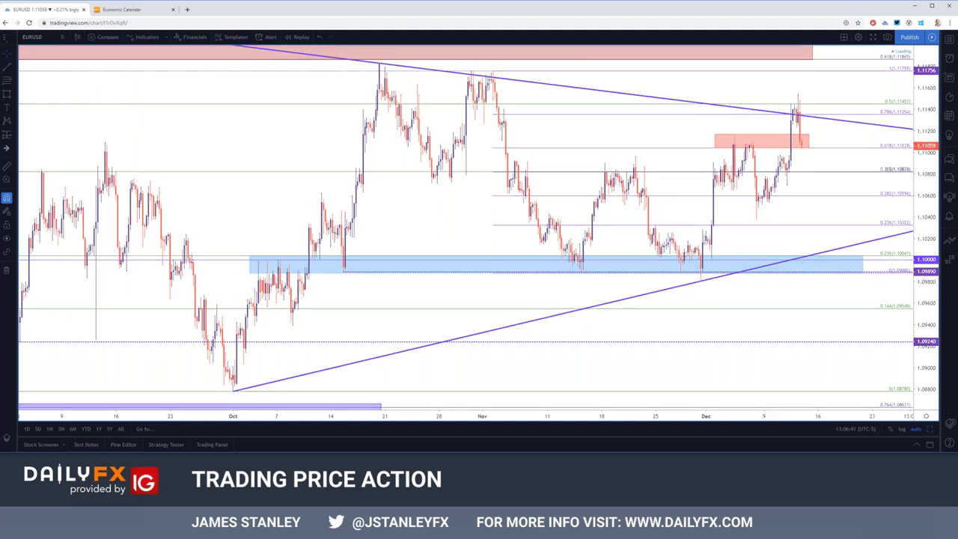
scroll(83, 228, "up", 3)
scroll(83, 228, "up", 2)
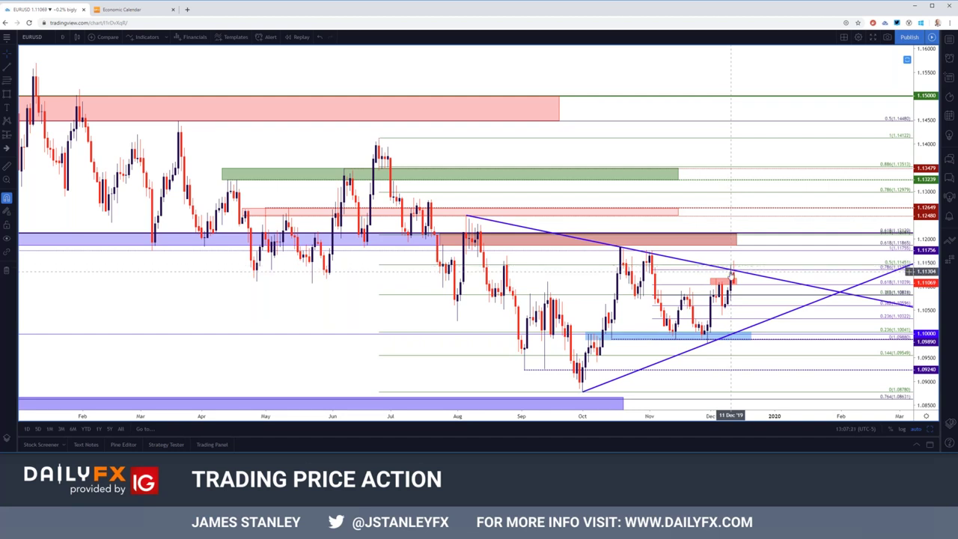
scroll(730, 270, "down", 2)
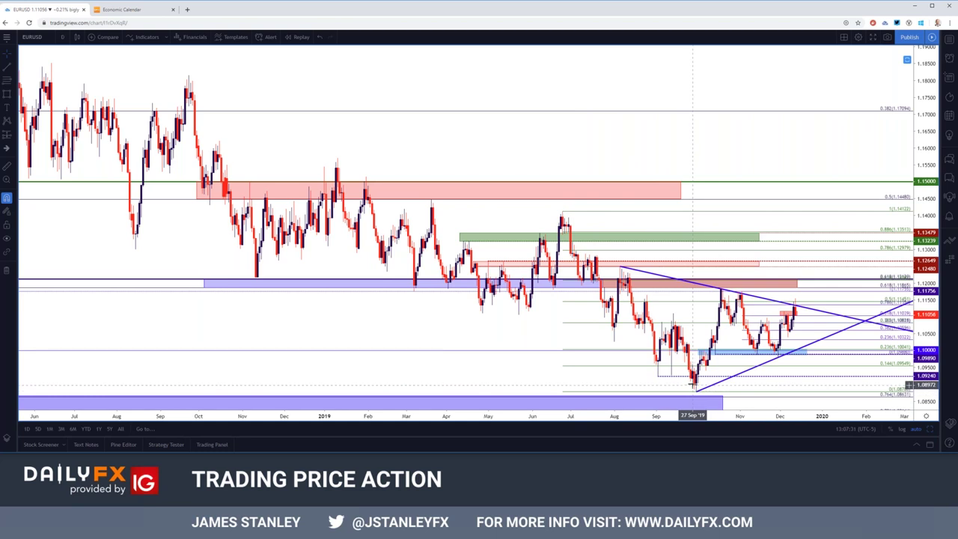
scroll(693, 384, "up", 3)
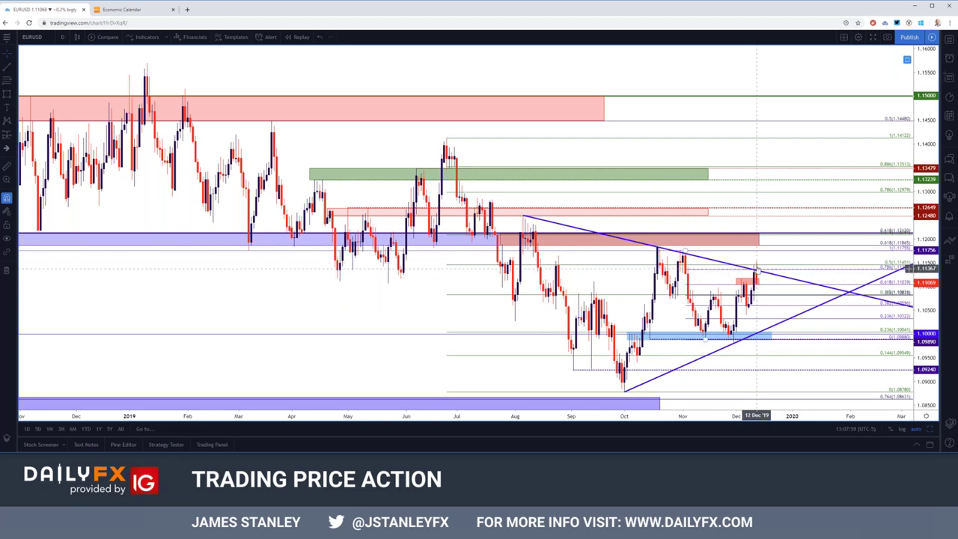
left_click(62, 37)
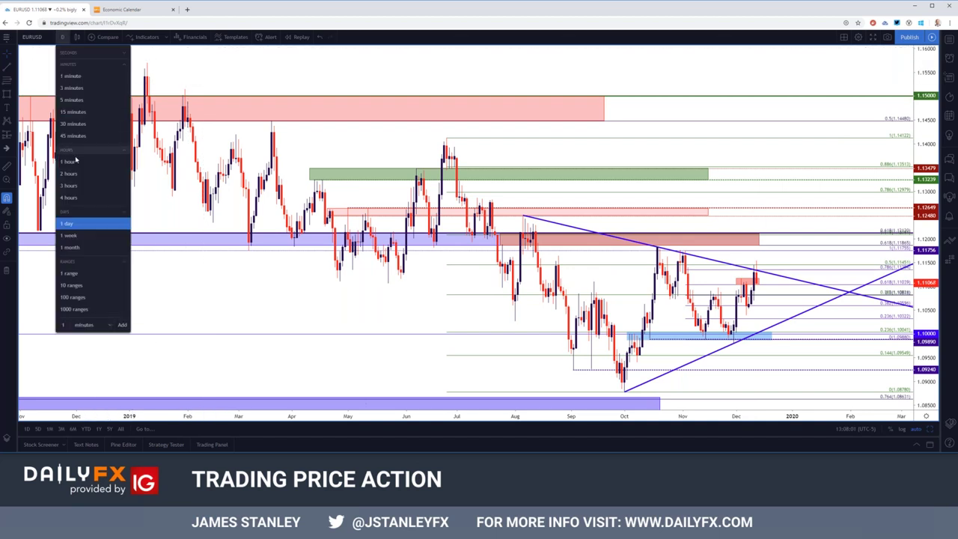
Change the EURUSD interval from daily to 1 hour, then to 30 minutes.
left_click(69, 162)
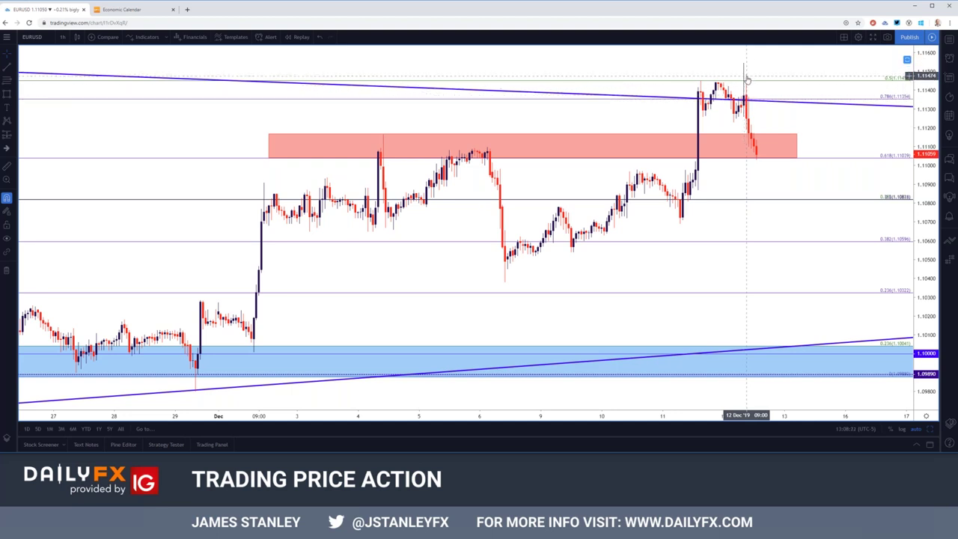
left_click(62, 37)
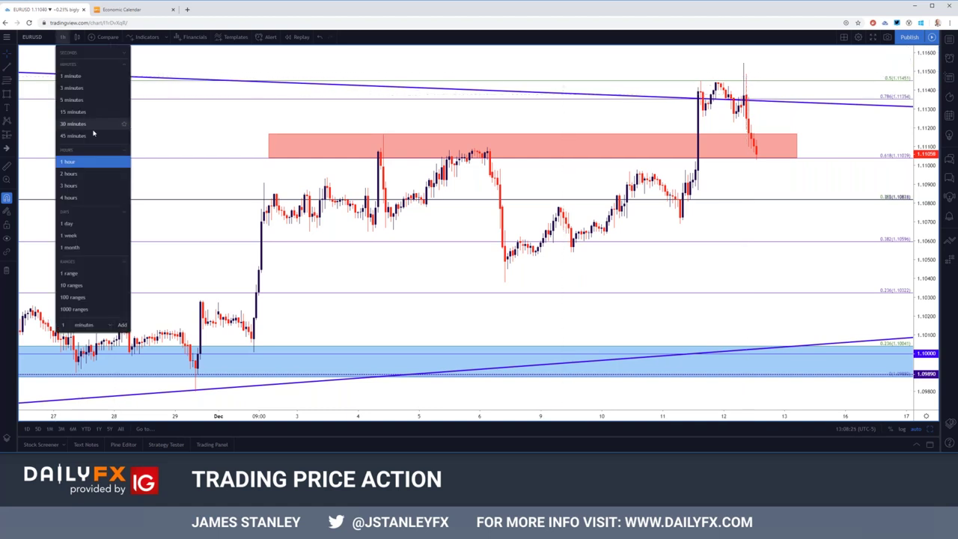
left_click(73, 124)
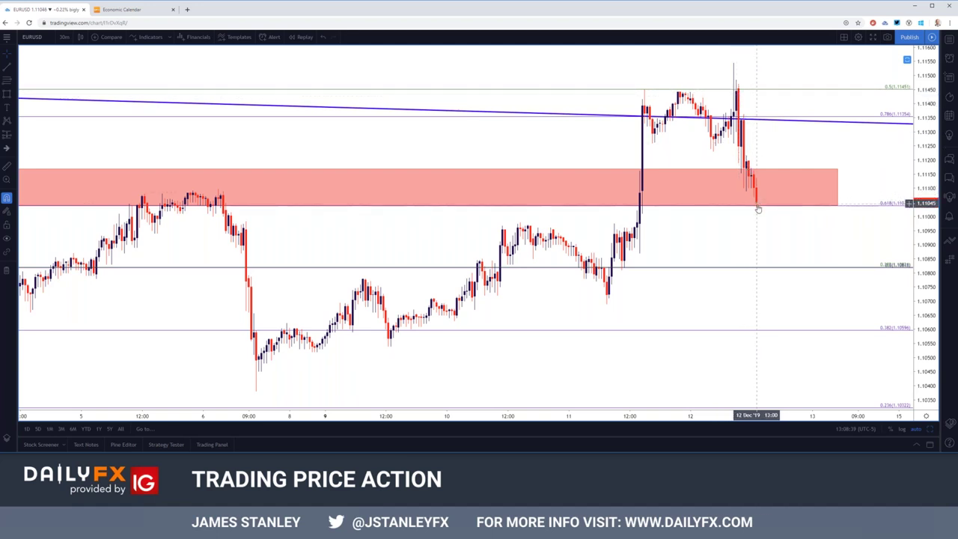
left_click(65, 37)
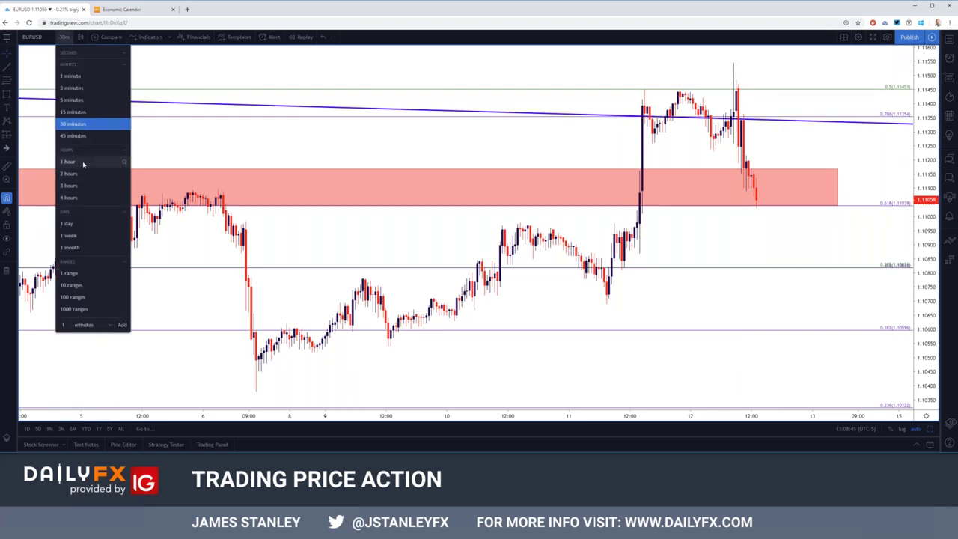
Return EURUSD to the 1-hour interval and zoom out to review the price action.
left_click(83, 164)
scroll(300, 176, "down", 3)
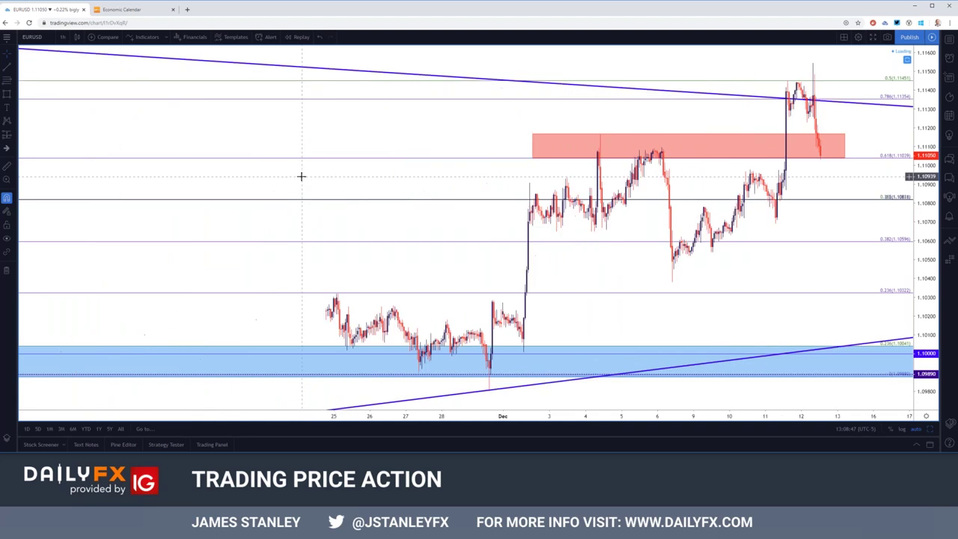
scroll(300, 176, "down", 3)
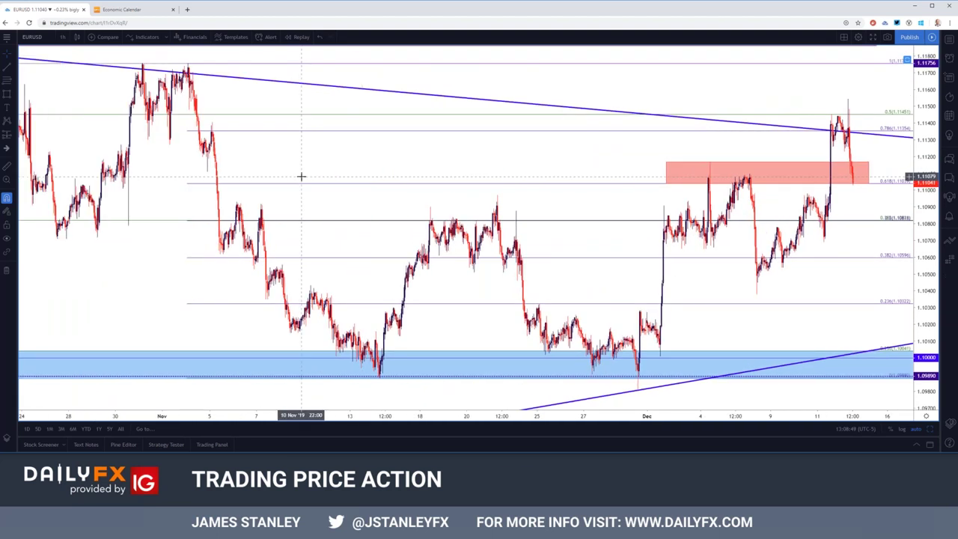
scroll(301, 176, "down", 2)
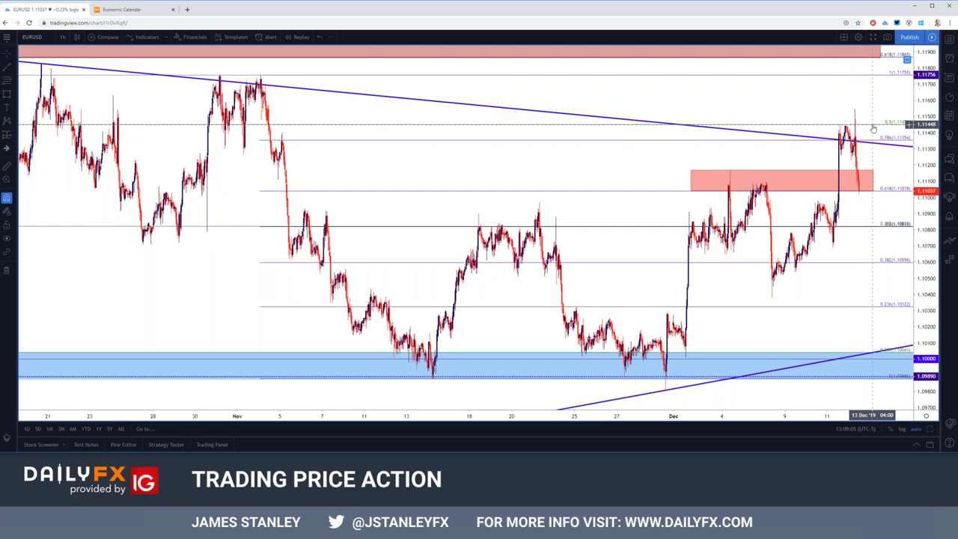
scroll(807, 197, "up", 2)
scroll(807, 197, "up", 2)
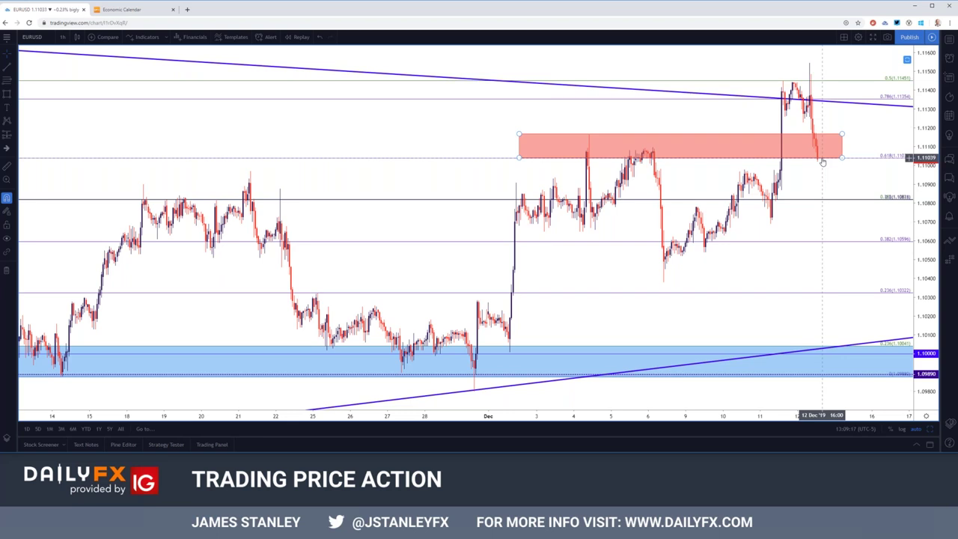
Select the red resistance zone, zoom out, and switch EURUSD to 4 hours.
left_click(821, 163)
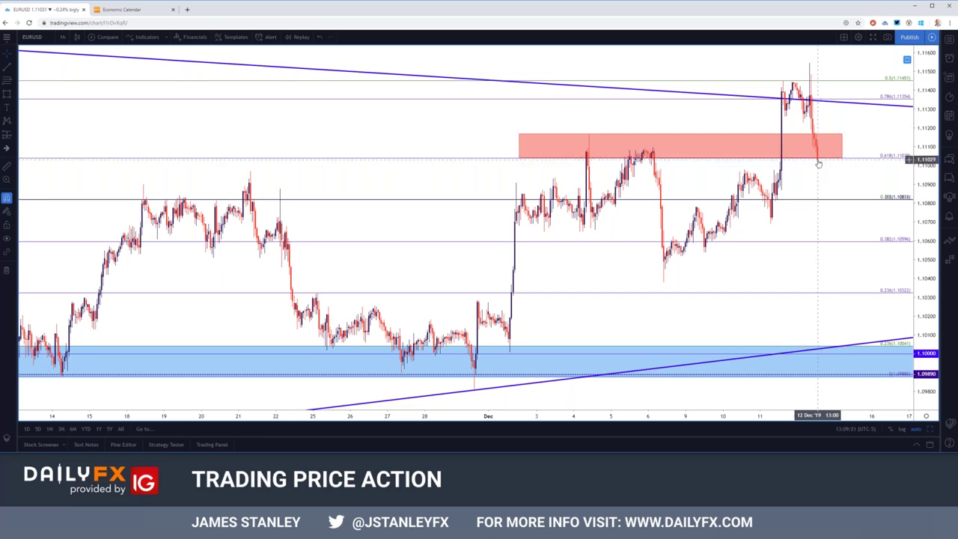
left_click(820, 162)
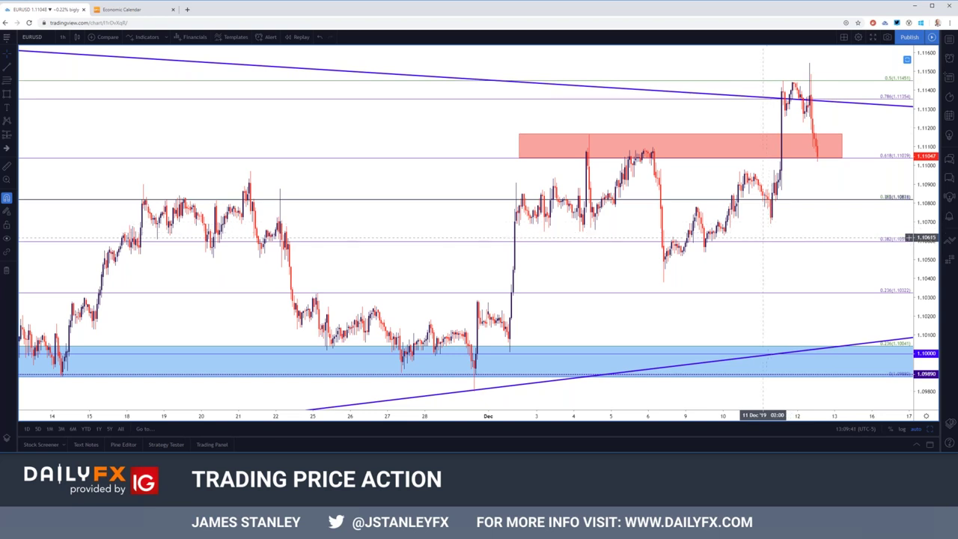
scroll(763, 238, "down", 3)
scroll(758, 243, "down", 2)
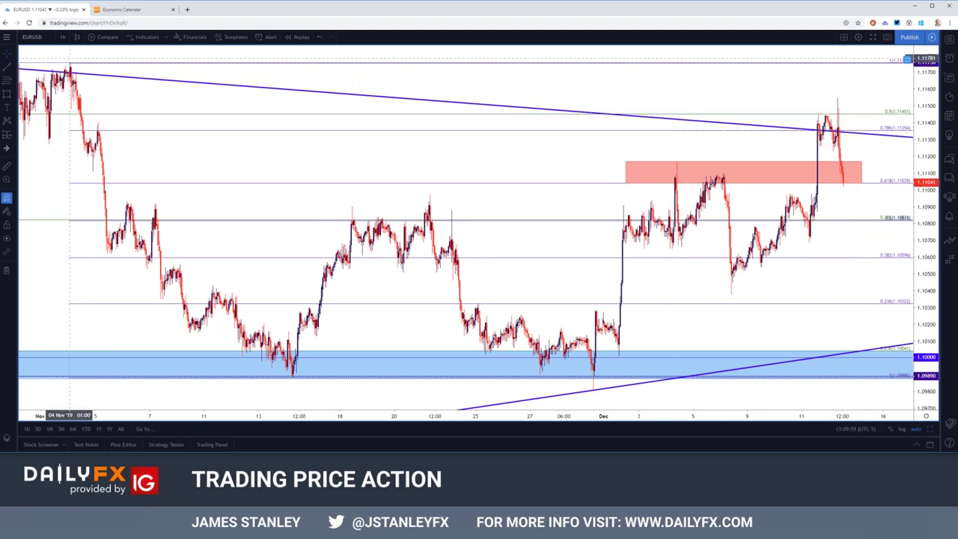
left_click(62, 37)
left_click(71, 196)
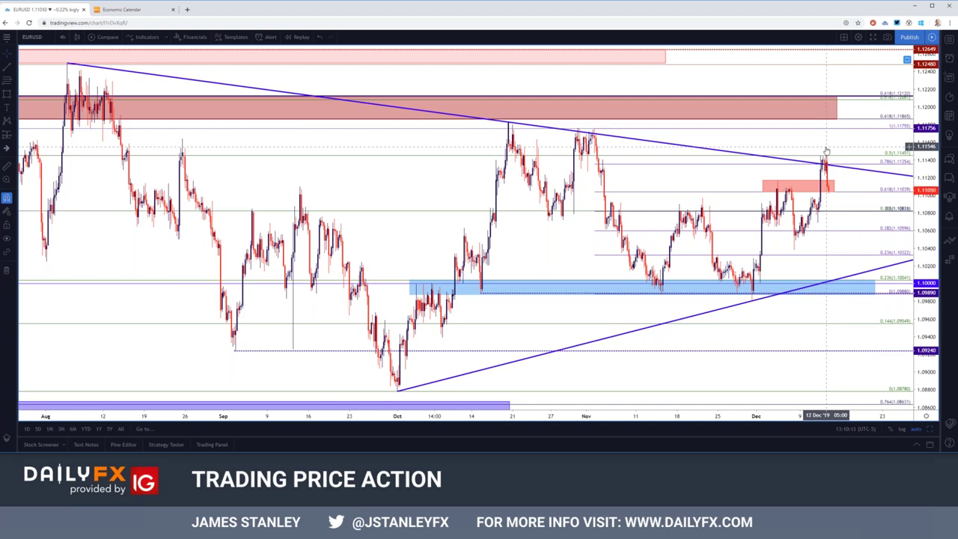
Inspect the red zone near the latest EURUSD price, zoom out to June–December, and begin a symbol search.
left_click(831, 189)
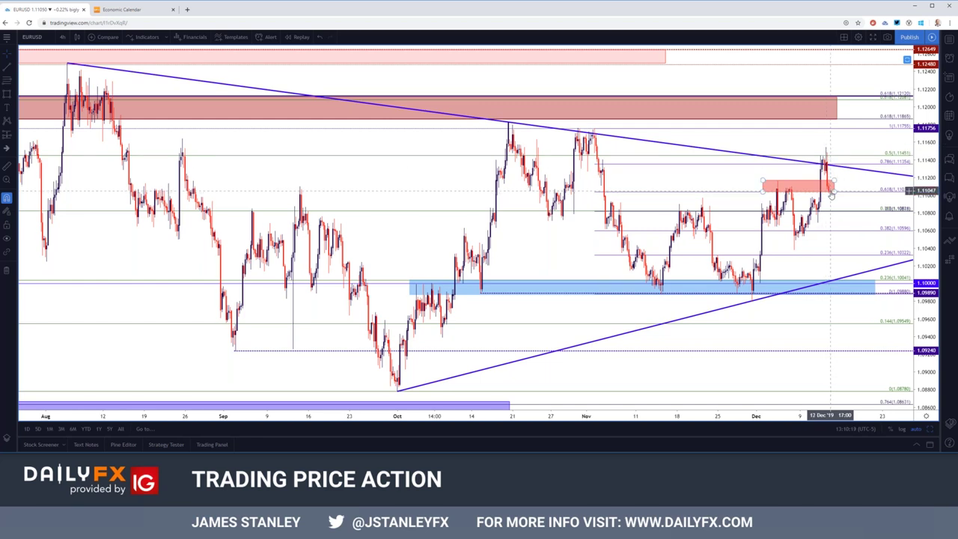
left_click(831, 237)
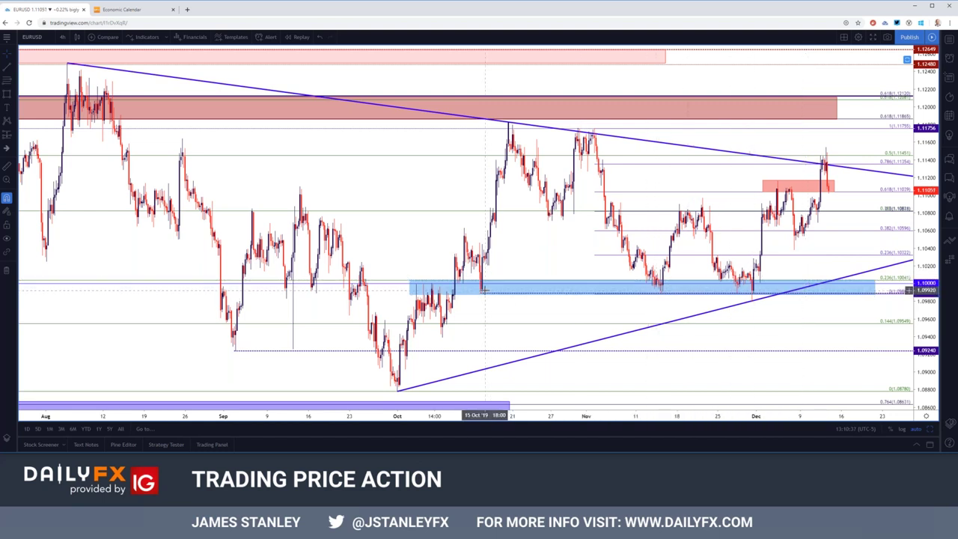
scroll(528, 277, "down", 3)
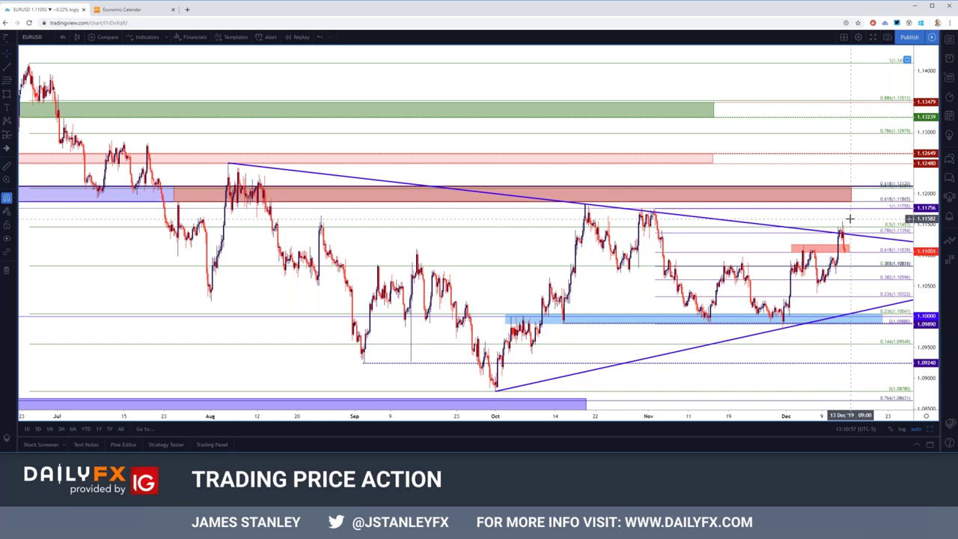
scroll(850, 218, "up", 3)
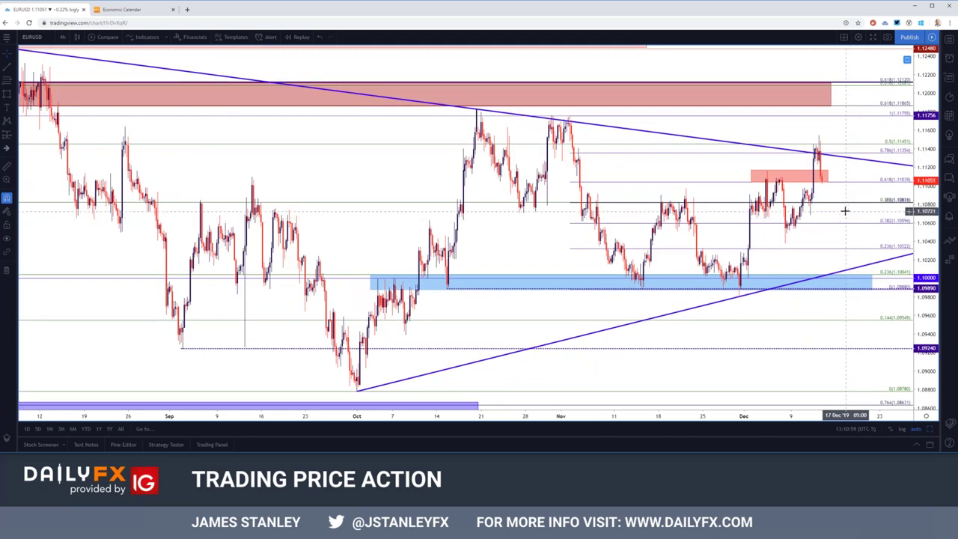
scroll(844, 211, "down", 2)
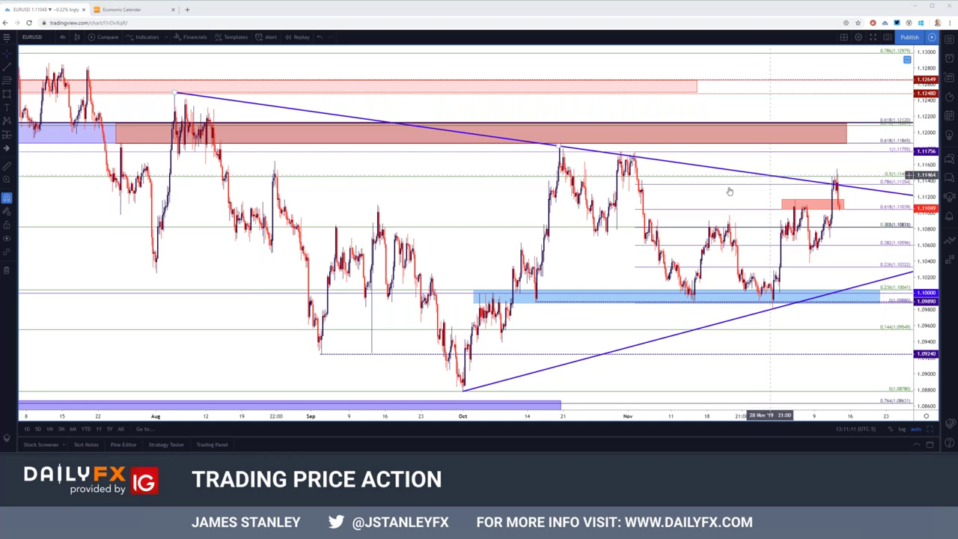
scroll(417, 219, "down", 3)
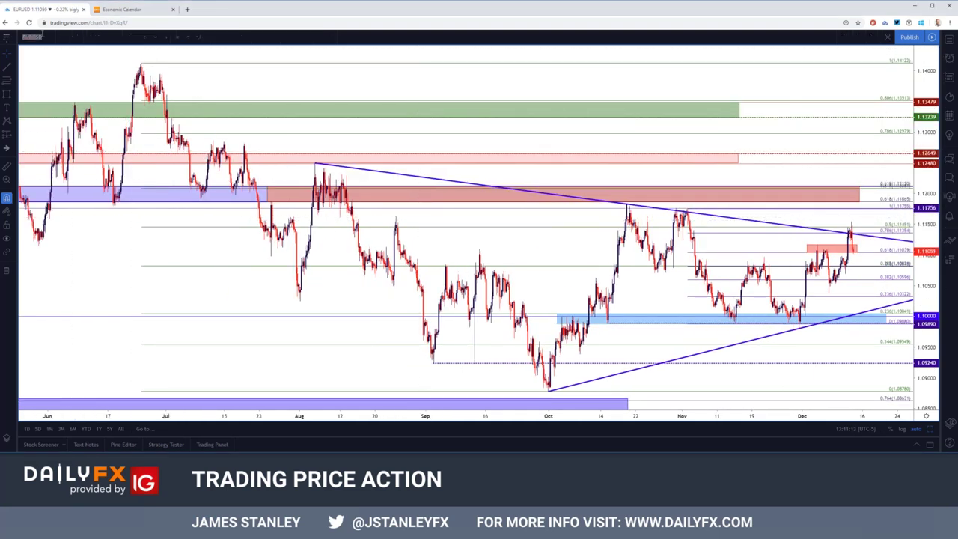
left_click(43, 35)
Load the GBPUSD 4-hour chart and zoom in on its levels.
type("GBPUSD")
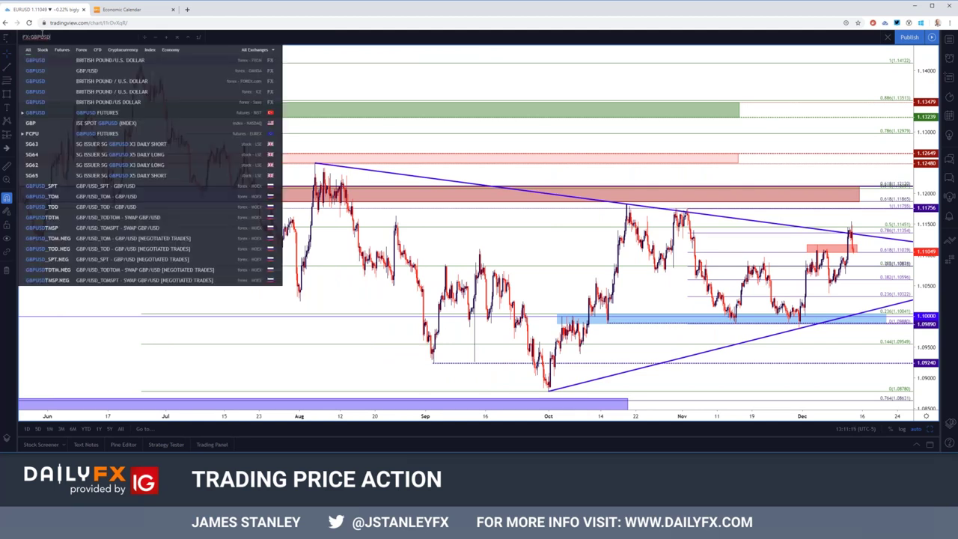
key("Return")
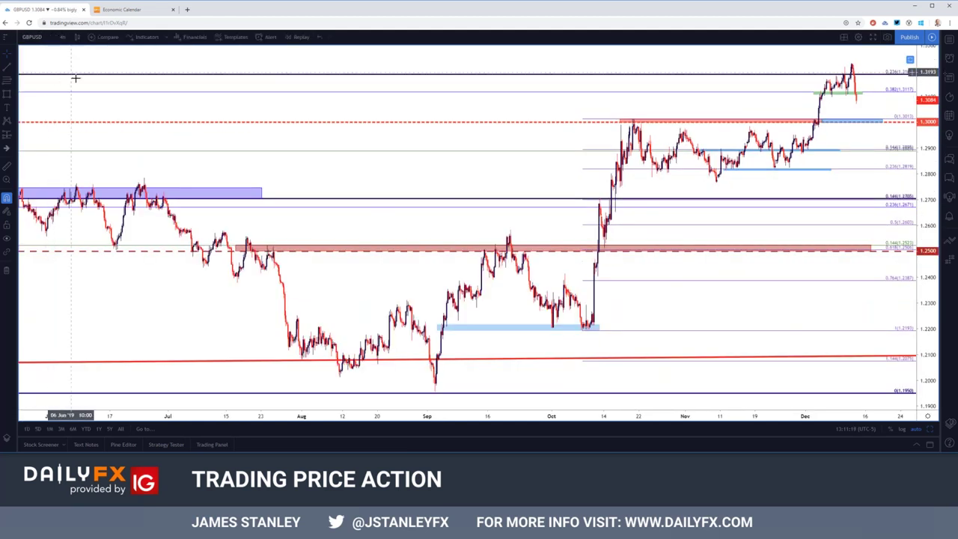
scroll(75, 78, "up", 3)
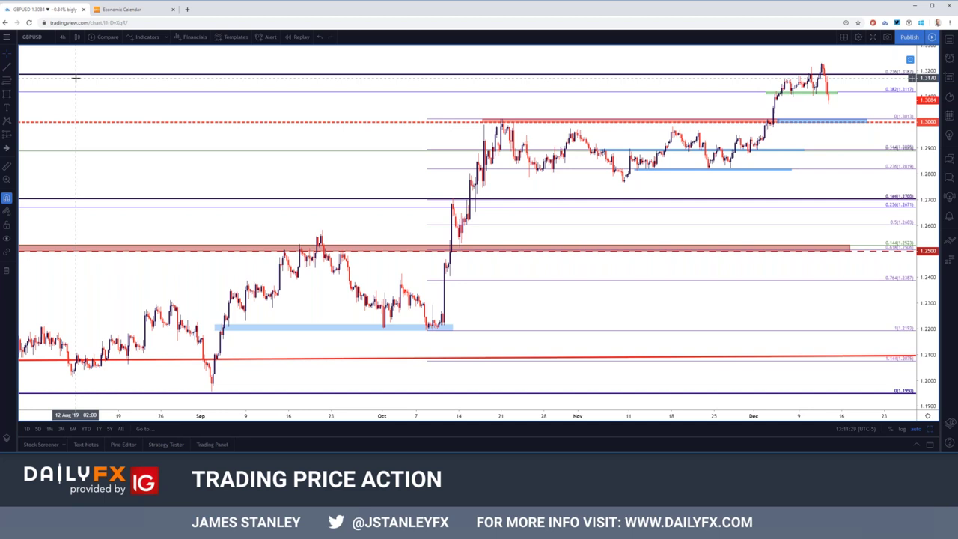
left_click(152, 9)
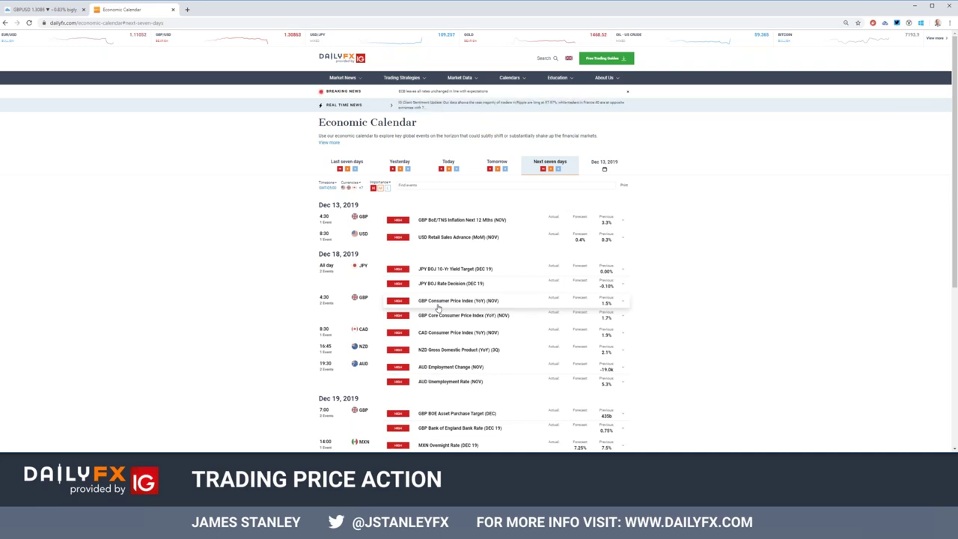
left_click(66, 10)
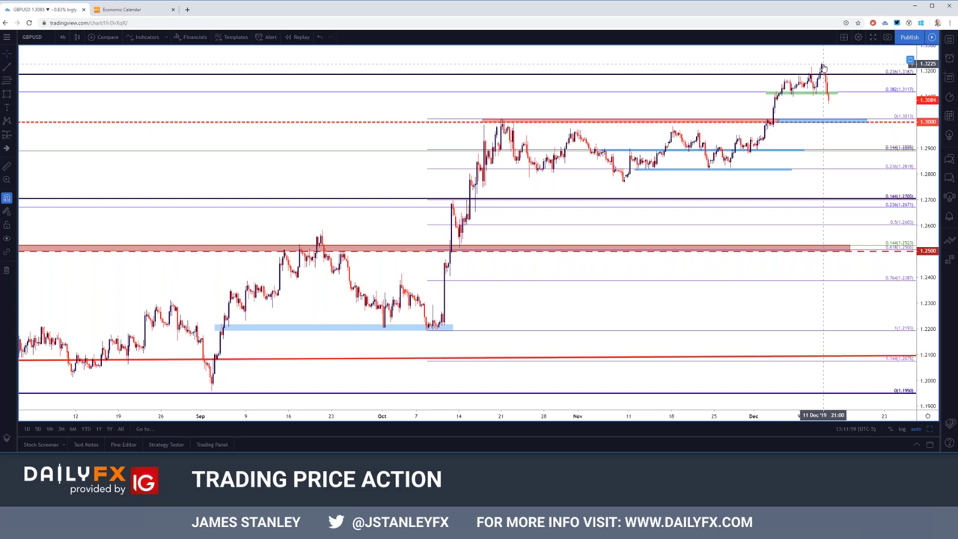
Set GBPUSD to 1 hour, select the green zone near 1.3117, and zoom out.
left_click(63, 36)
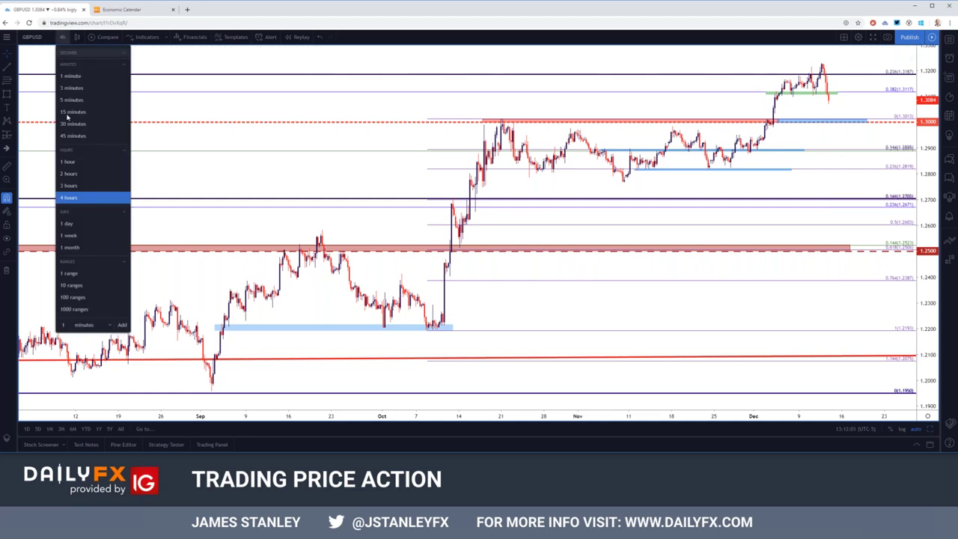
left_click(67, 162)
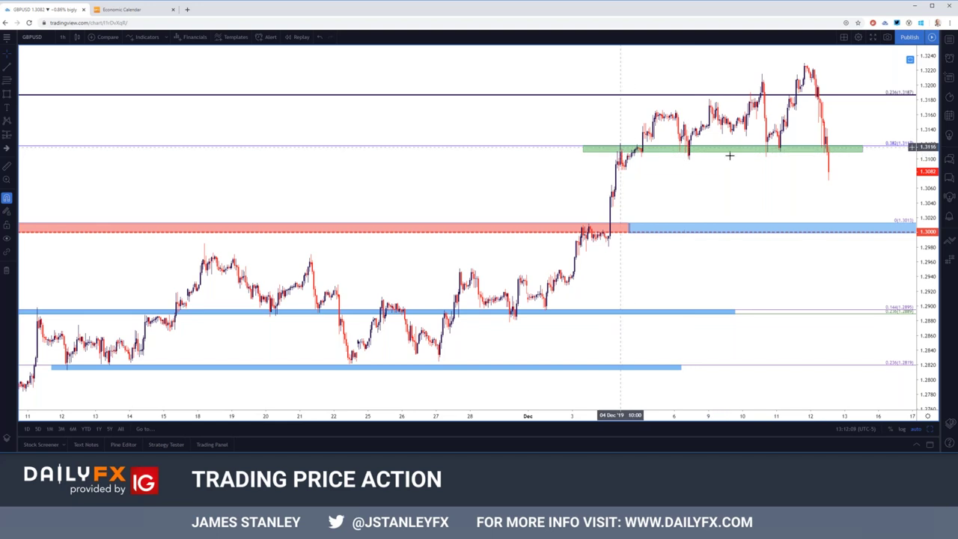
left_click(620, 152)
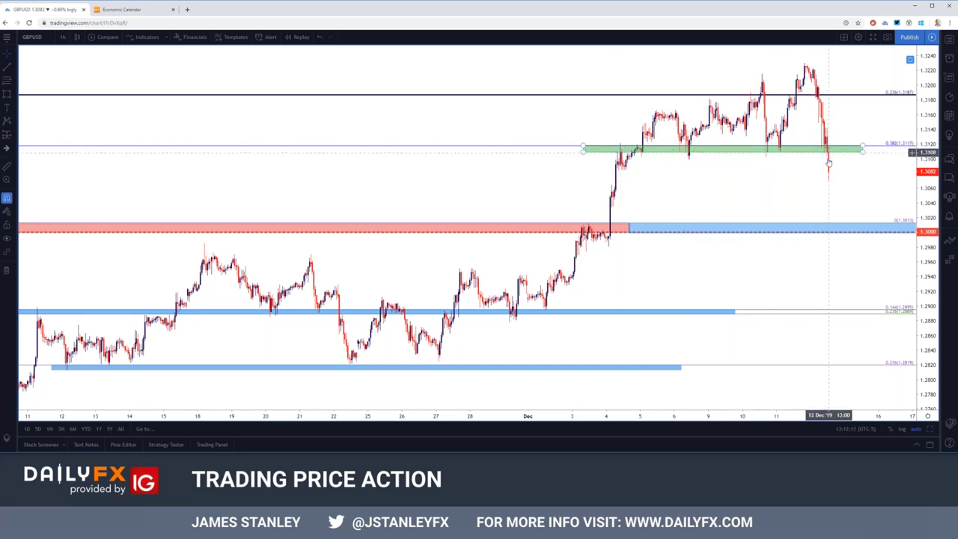
scroll(829, 176, "down", 2)
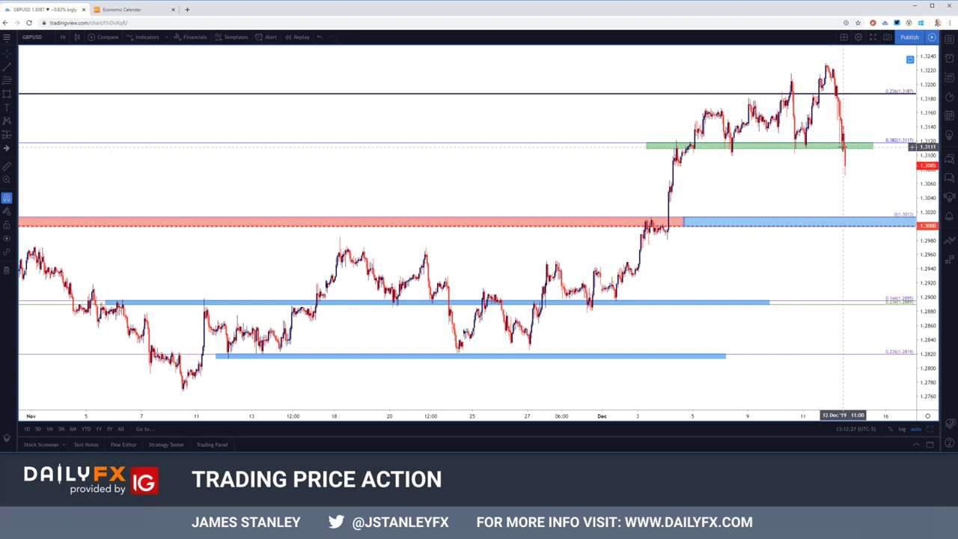
left_click(63, 37)
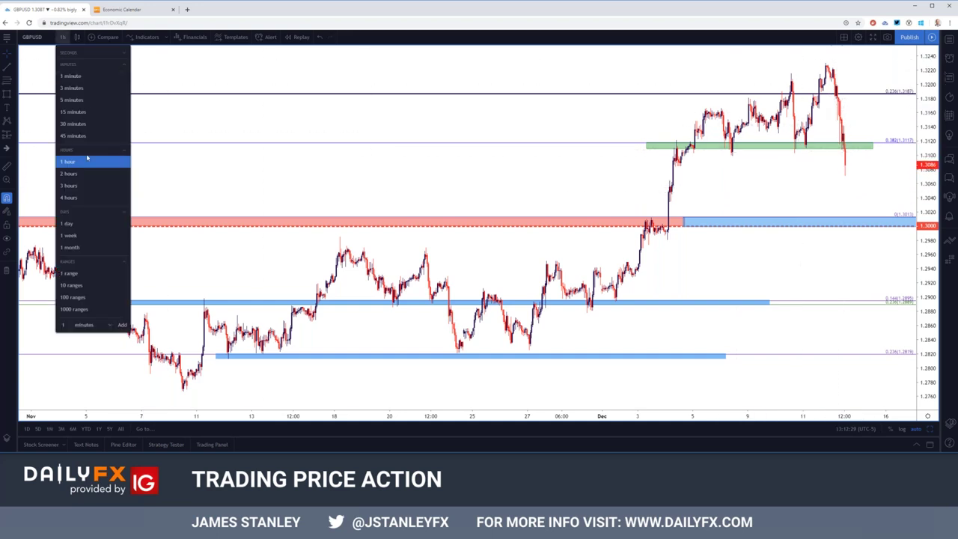
Return GBPUSD to the 4-hour interval and zoom in near the 1.3117 Fibonacci level.
left_click(75, 197)
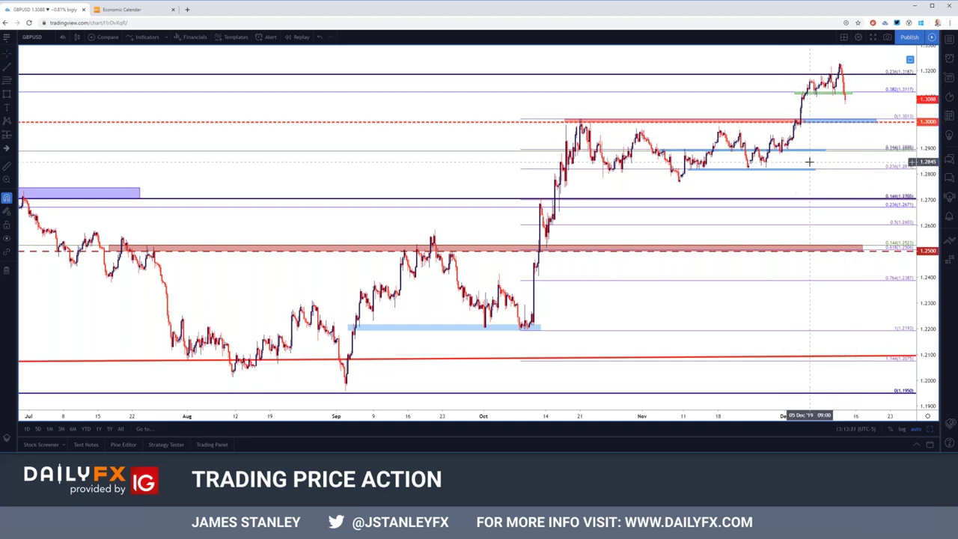
scroll(809, 162, "up", 2)
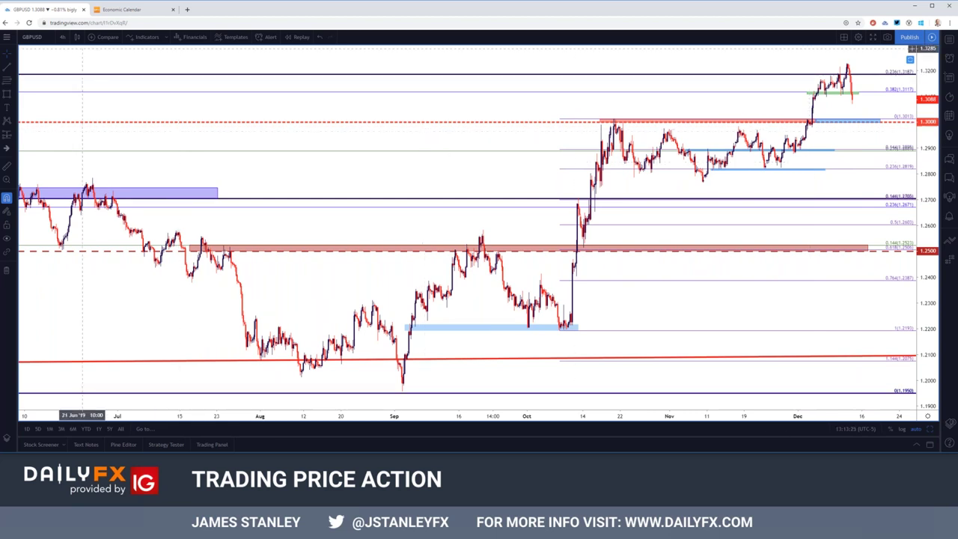
Load the USDJPY chart and zoom in.
left_click(51, 37)
type("USDJPY")
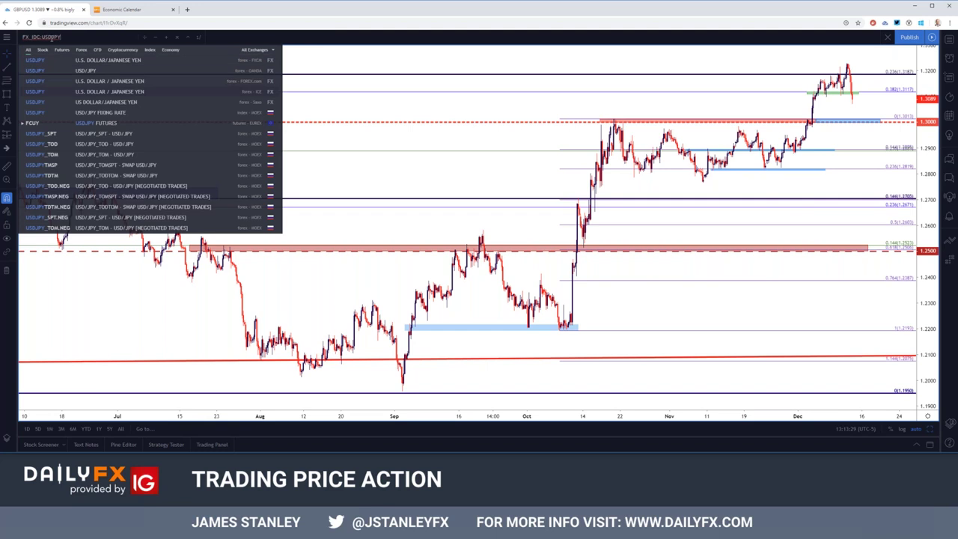
key("Return")
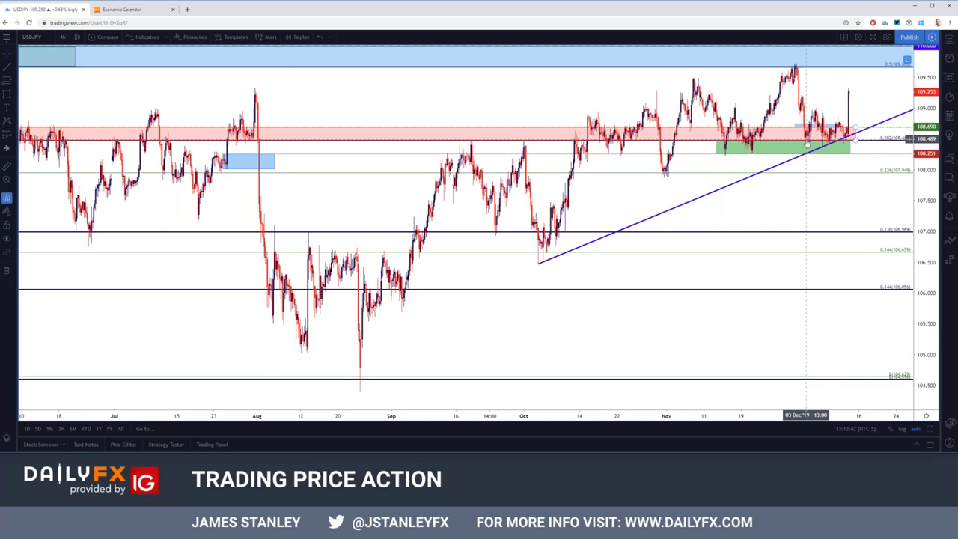
scroll(807, 142, "up", 5)
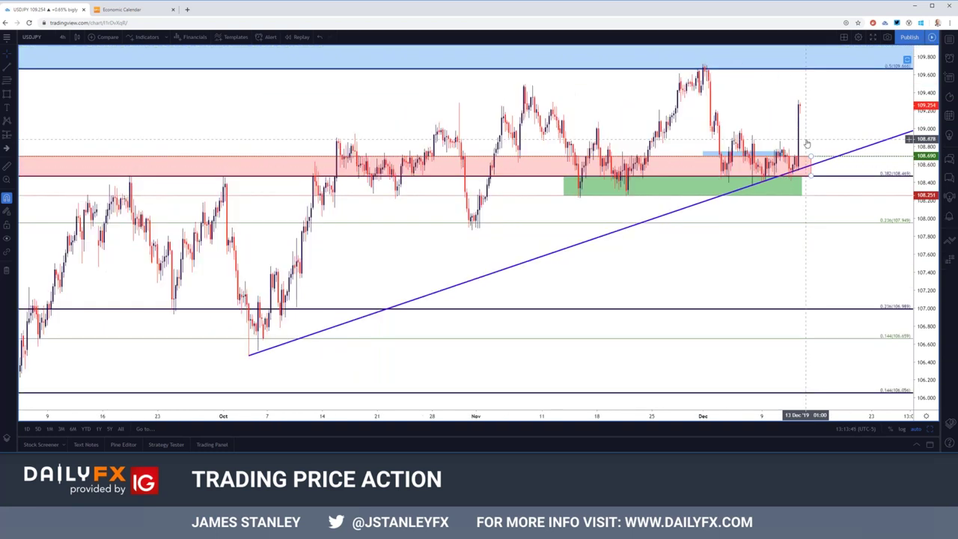
Select the rising trendline and the green support zone.
left_click(786, 178)
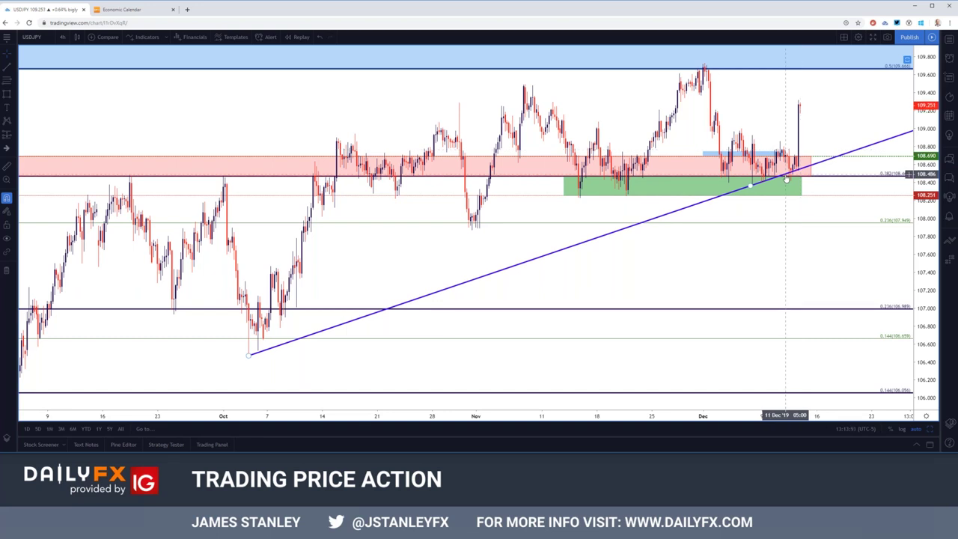
left_click(775, 180)
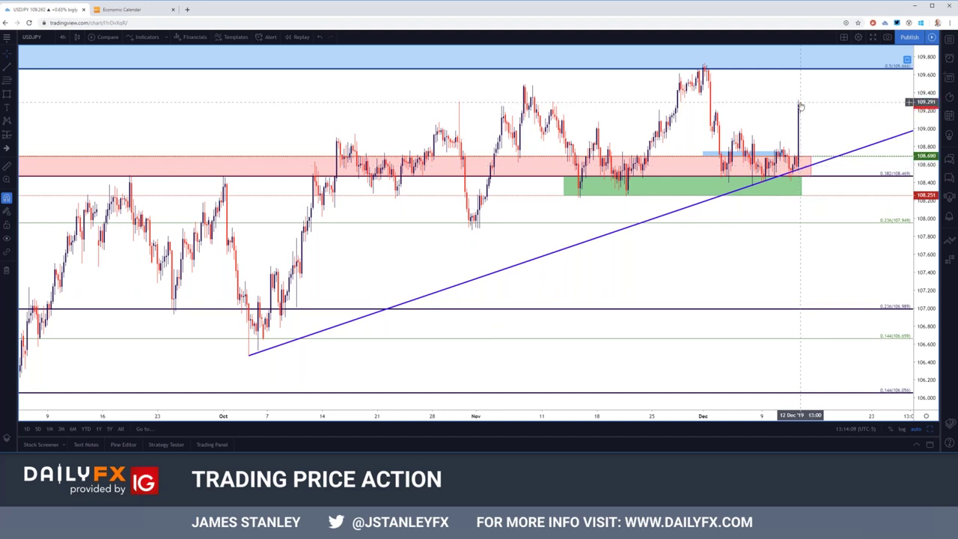
left_click(63, 37)
Switch USDJPY to 1-hour candles and mark a horizontal ray at 108.998 from 5 Dec.
left_click(68, 162)
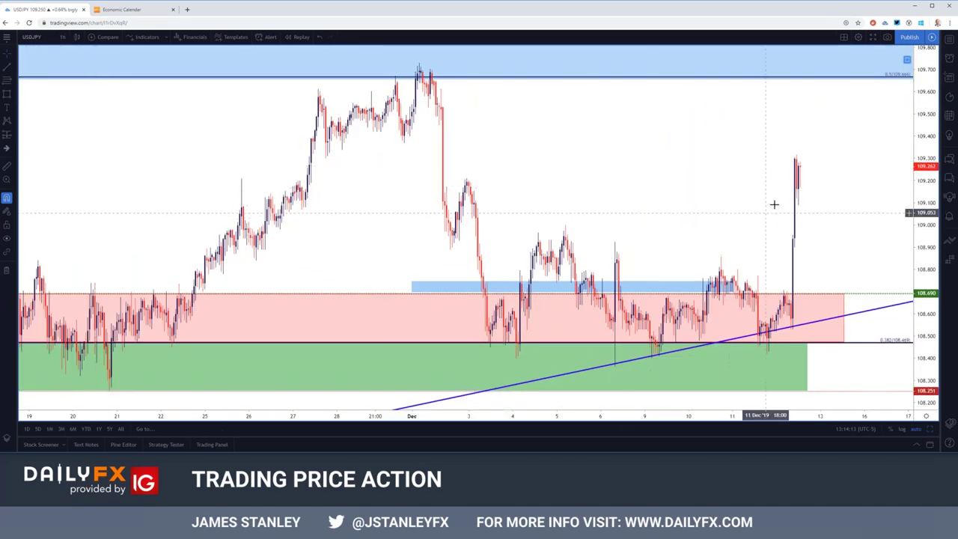
scroll(738, 271, "up", 3)
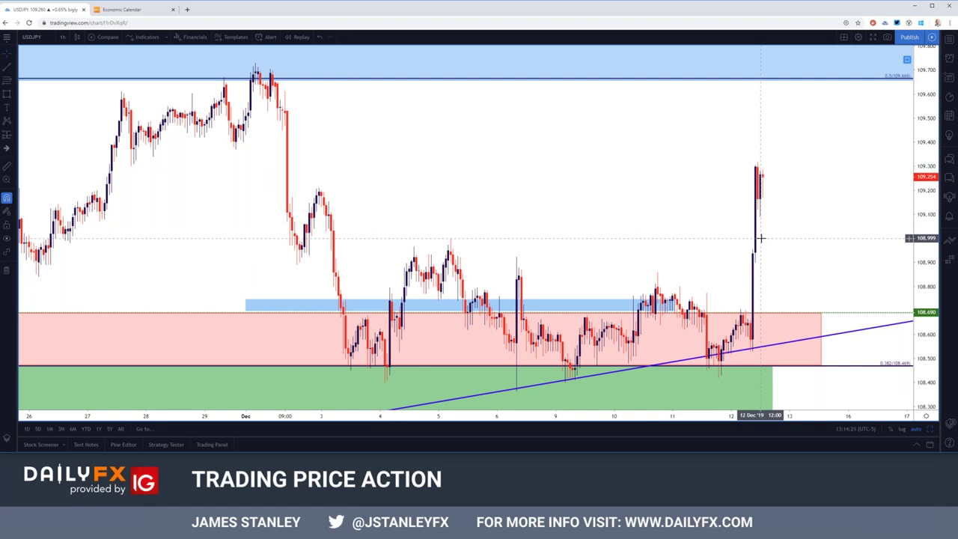
scroll(762, 238, "down", 2)
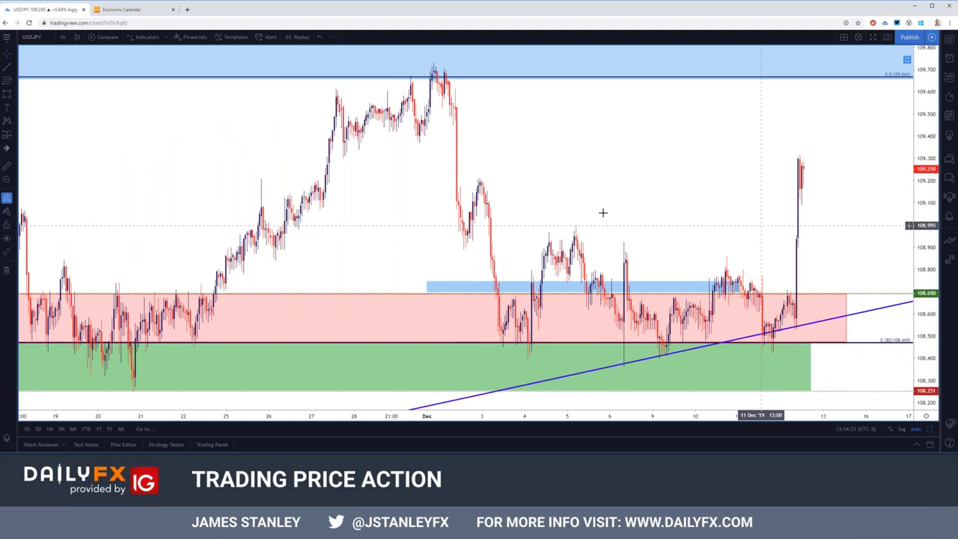
left_click(12, 69)
left_click(52, 127)
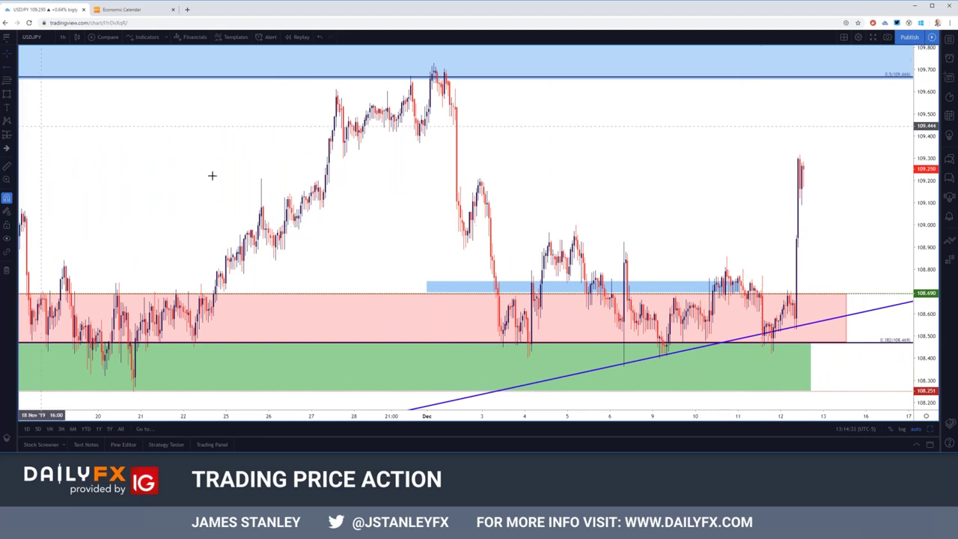
left_click(574, 224)
scroll(578, 214, "down", 2)
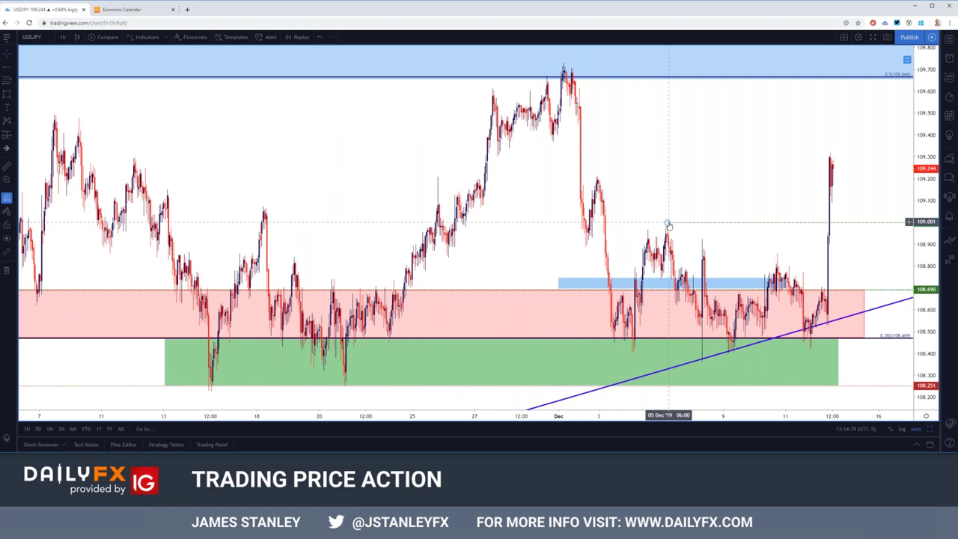
Add horizontal levels at 108.923 and 108.858.
left_click(12, 67)
left_click(32, 129)
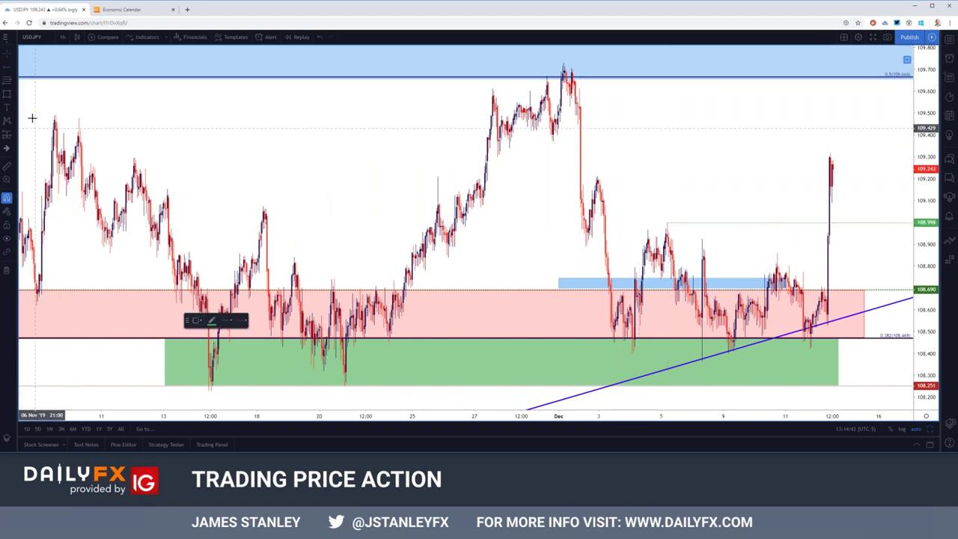
left_click(703, 238)
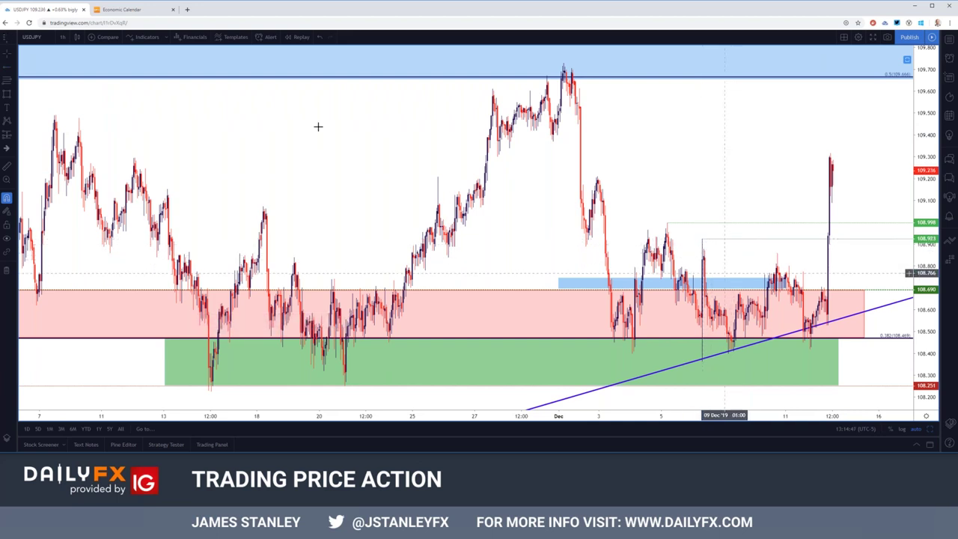
left_click(12, 68)
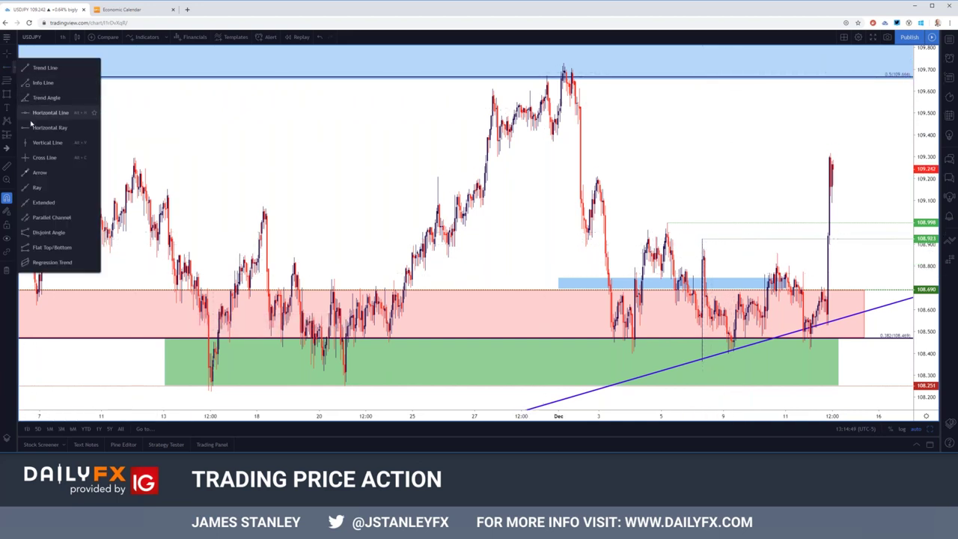
left_click(45, 128)
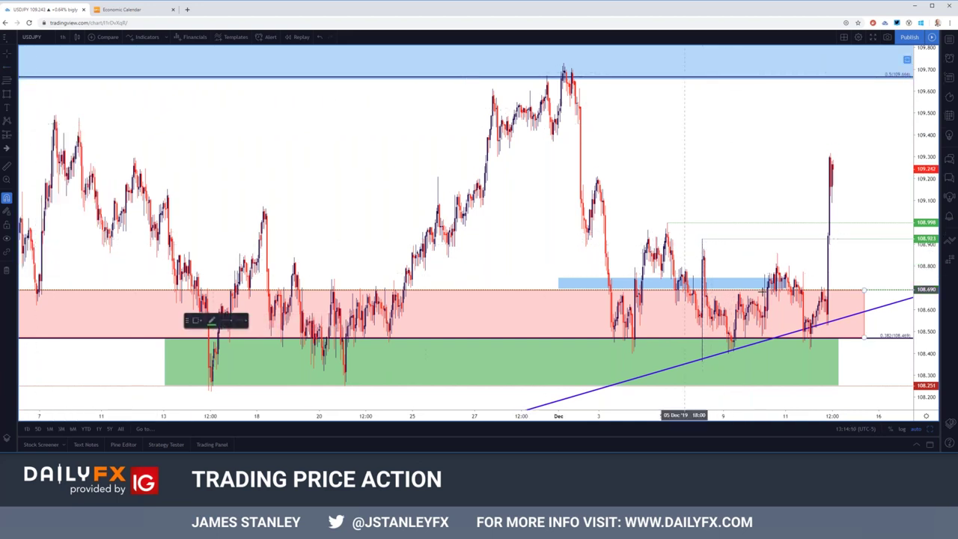
left_click(776, 254)
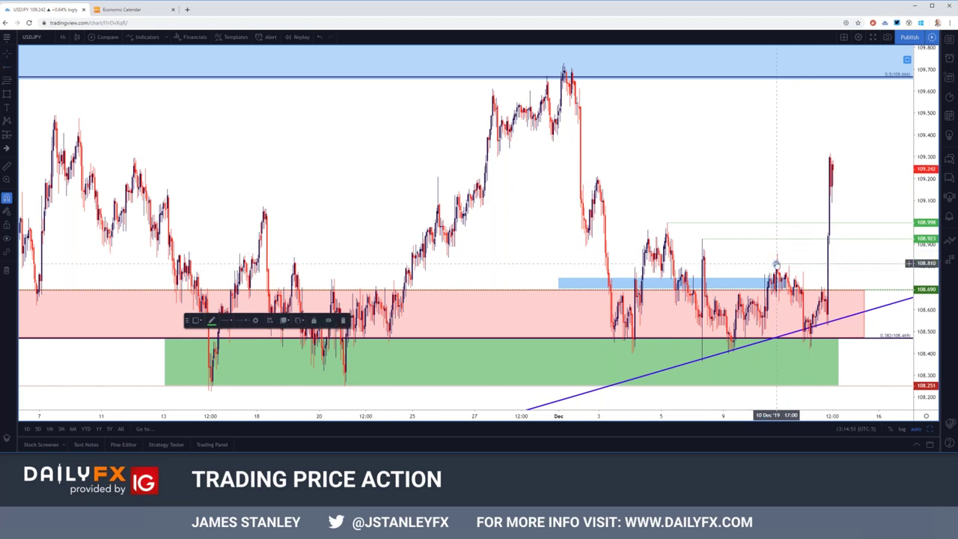
left_click(775, 253)
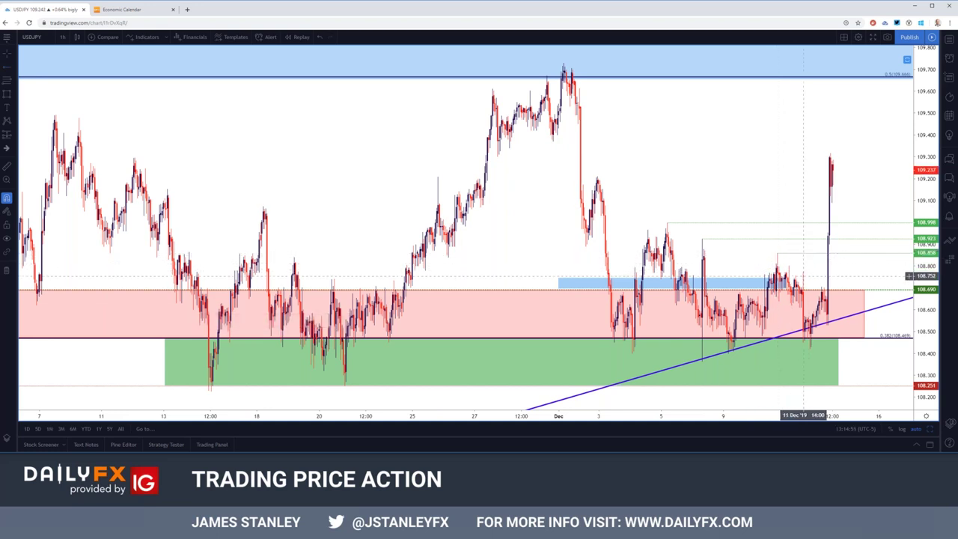
left_click(14, 95)
left_click(44, 109)
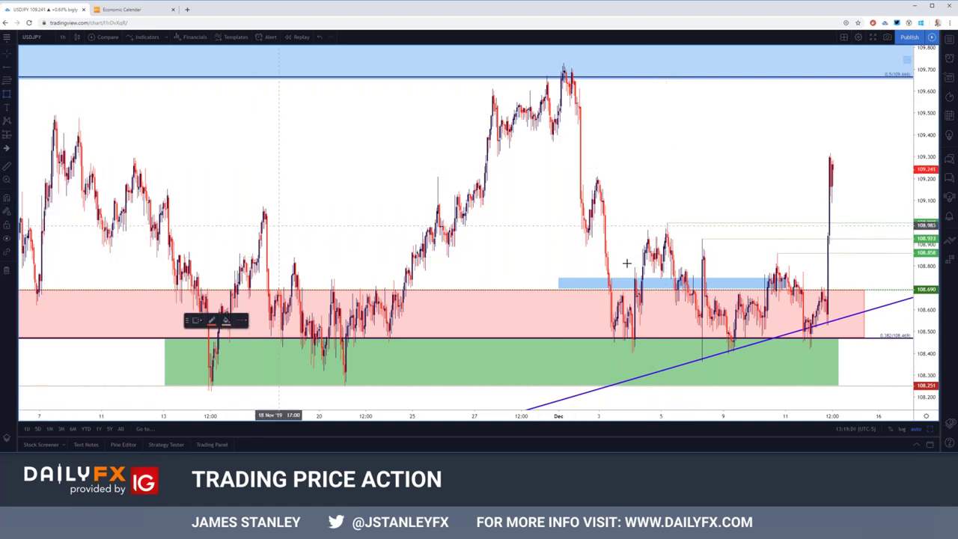
Draw a zone from the 5 Dec high down to 108.858 with green fill and border.
left_click(665, 223)
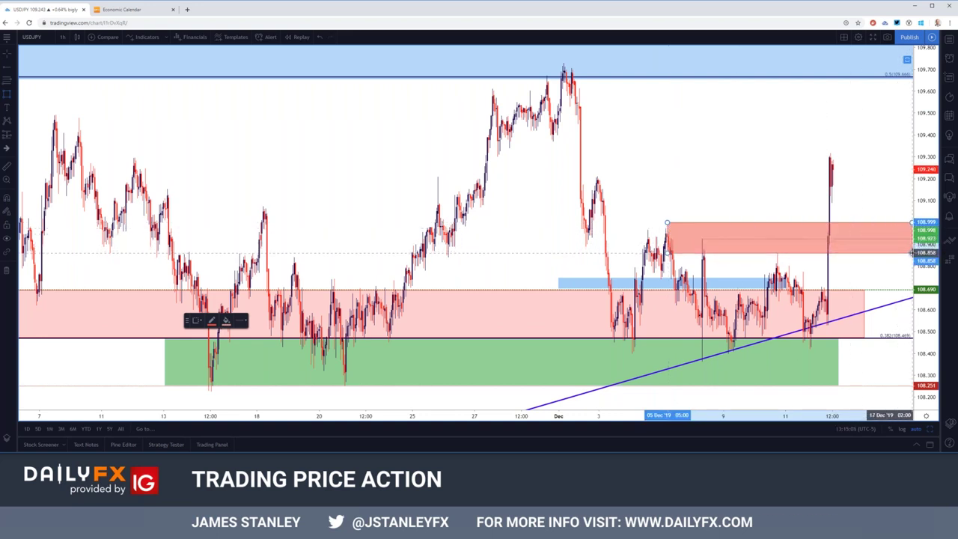
left_click(910, 253)
right_click(910, 253)
left_click(823, 263)
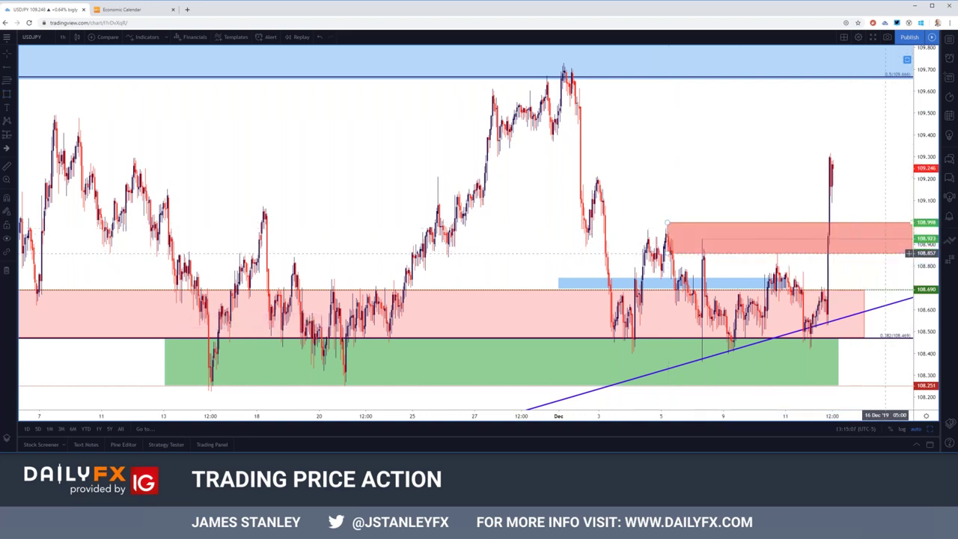
left_click(464, 253)
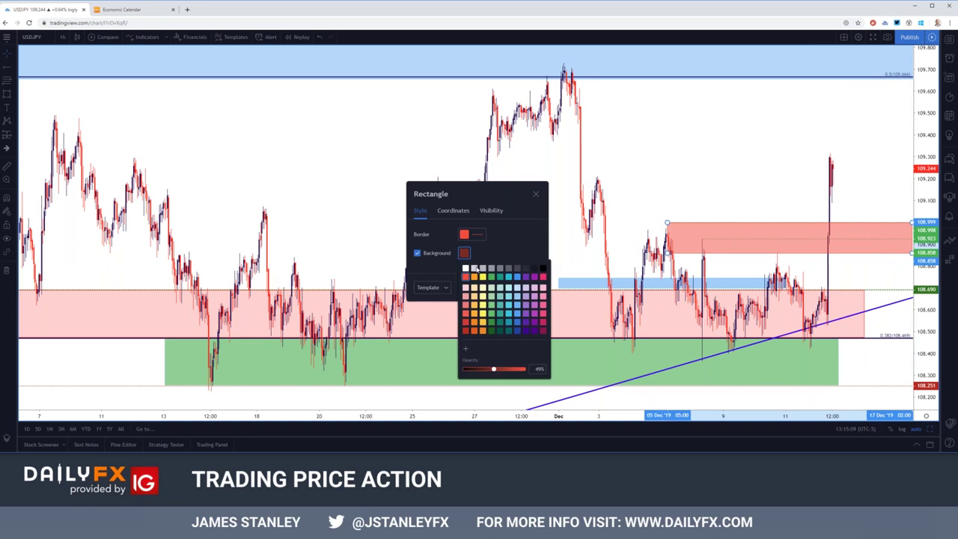
left_click(491, 277)
left_click(463, 236)
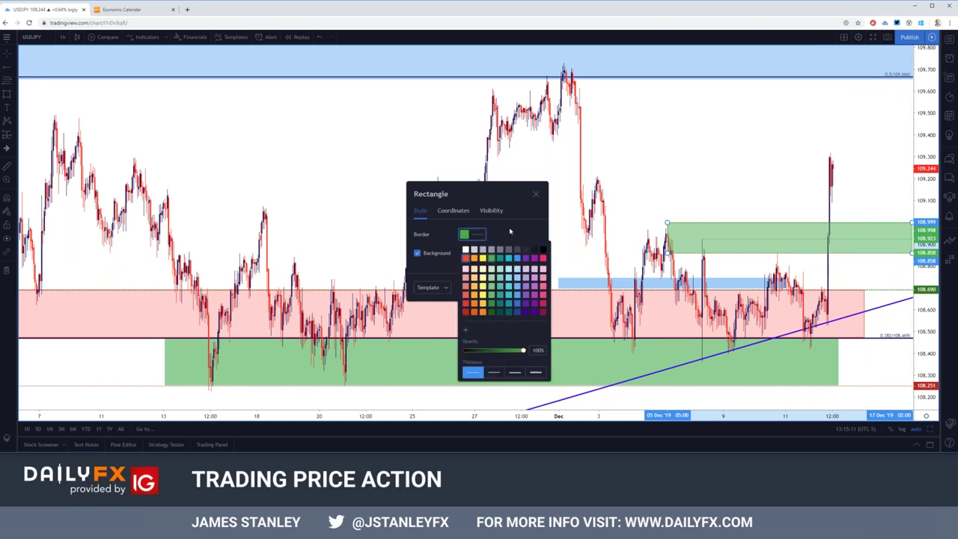
left_click(491, 277)
left_click(528, 288)
Switch USDJPY to 4-hour candles.
left_click(673, 137)
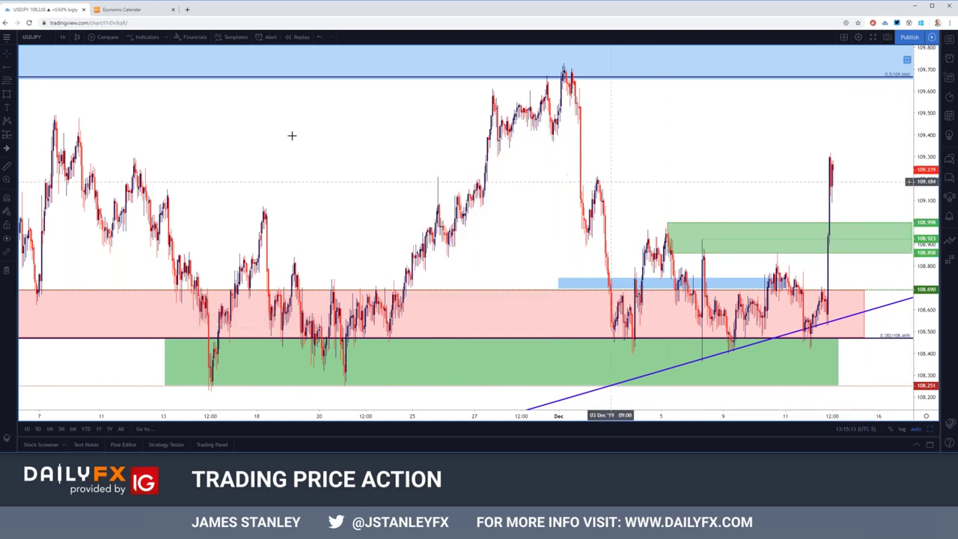
left_click(64, 37)
left_click(88, 201)
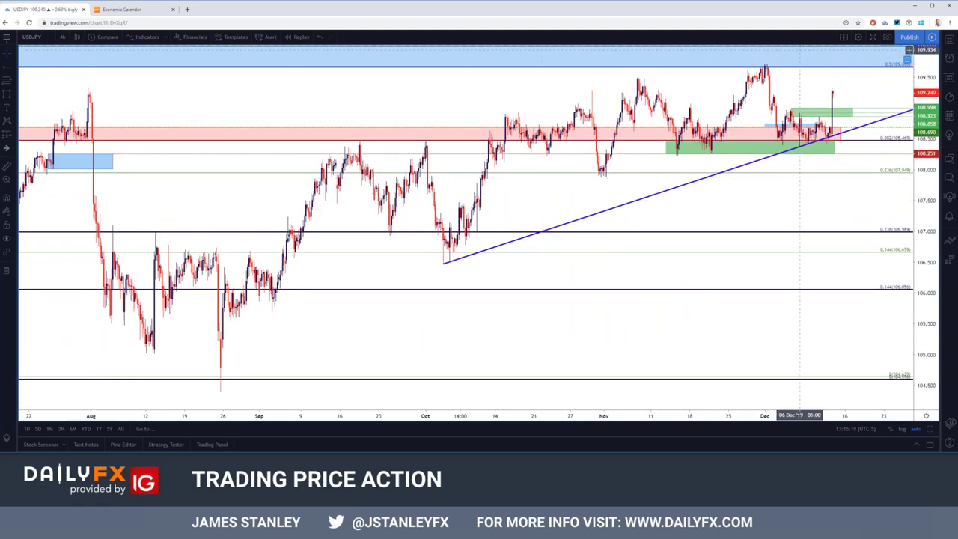
Switch USDJPY to daily candles, showing levels back to August 2017.
left_click(63, 38)
left_click(69, 225)
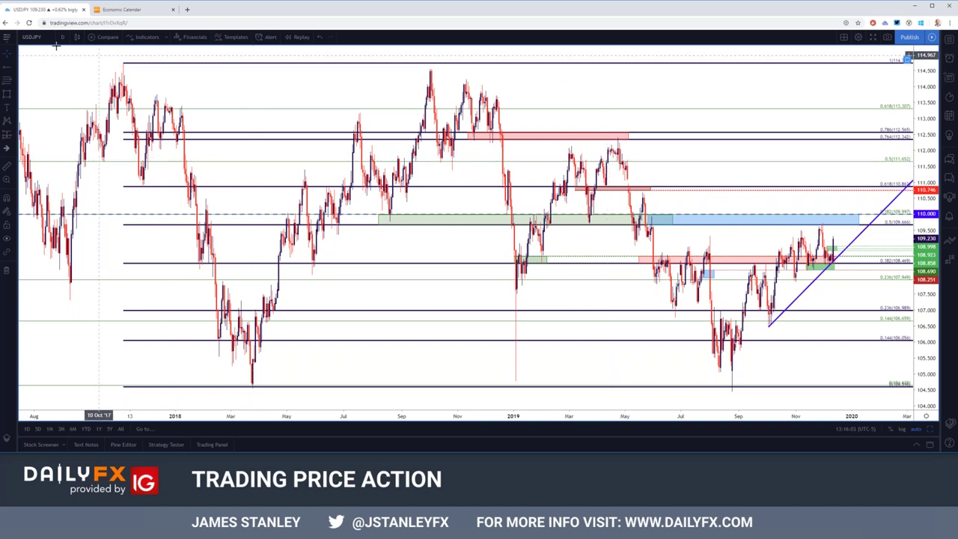
Load USDCAD on 4-hour candles and select the blue zone near 1.327.
type("usdcad")
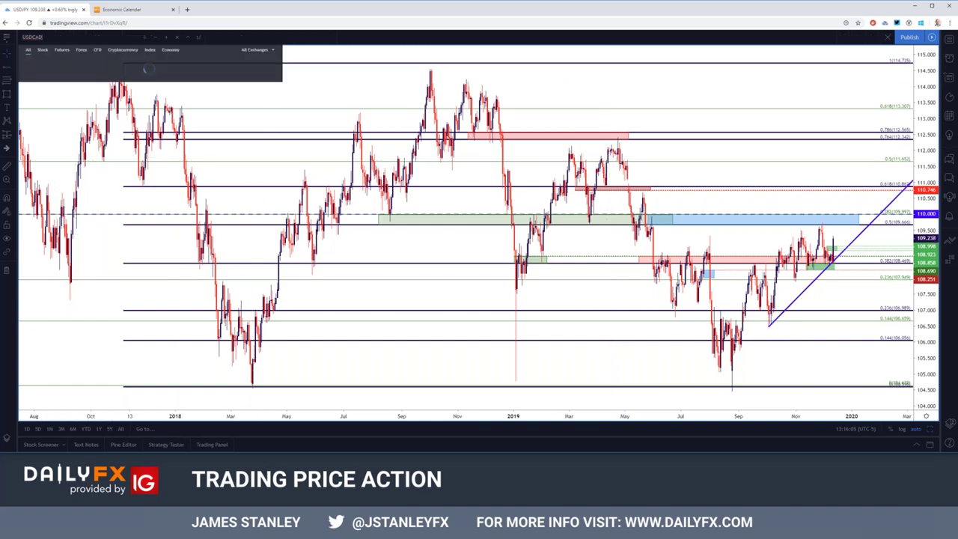
key("Return")
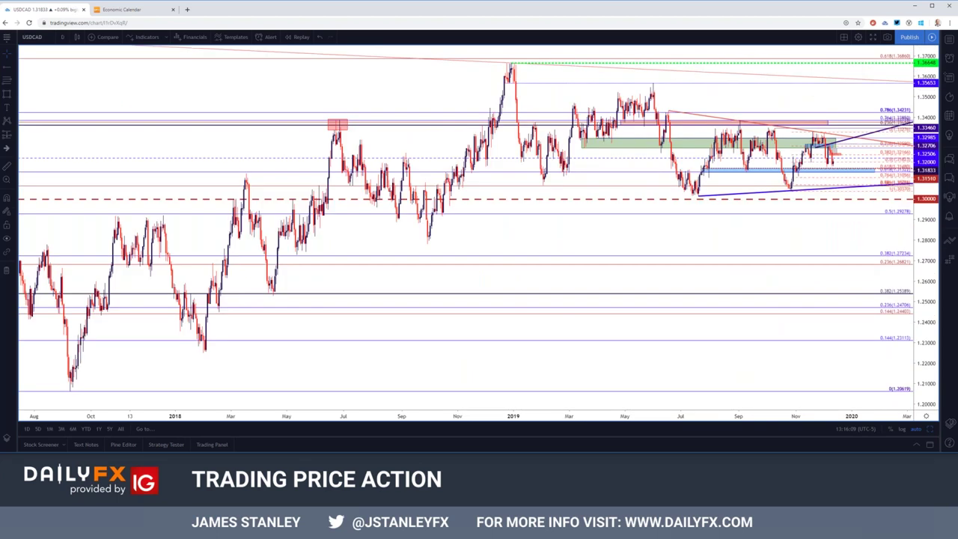
left_click(63, 37)
left_click(92, 196)
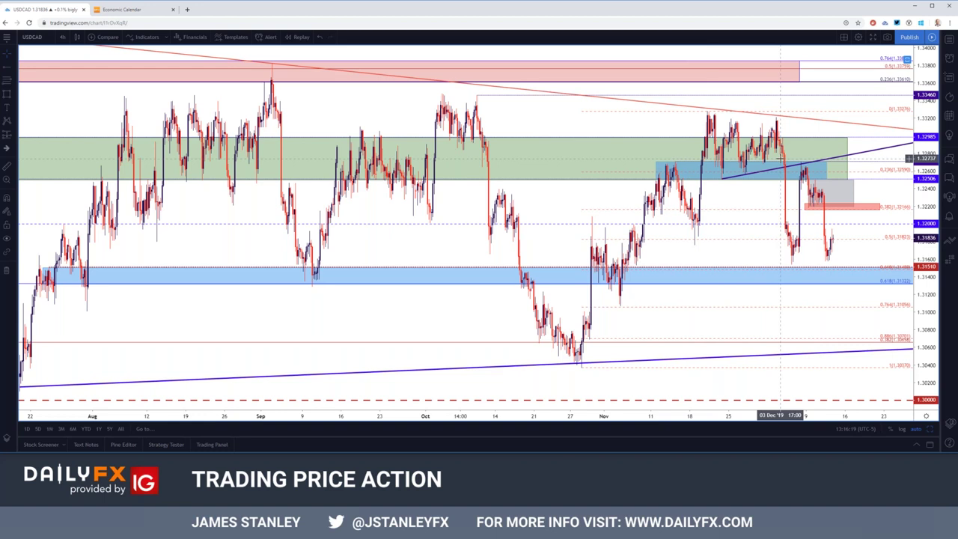
left_click(783, 161)
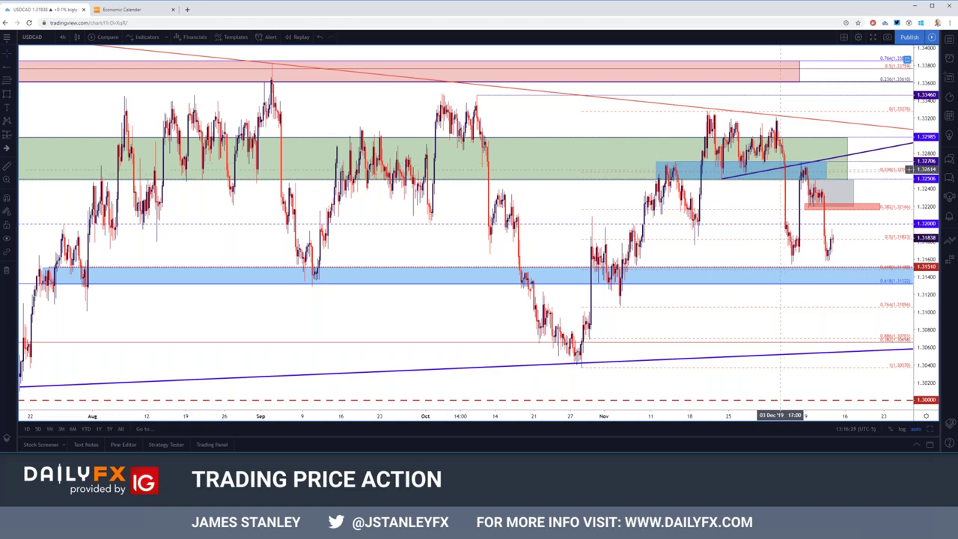
scroll(749, 202, "up", 3)
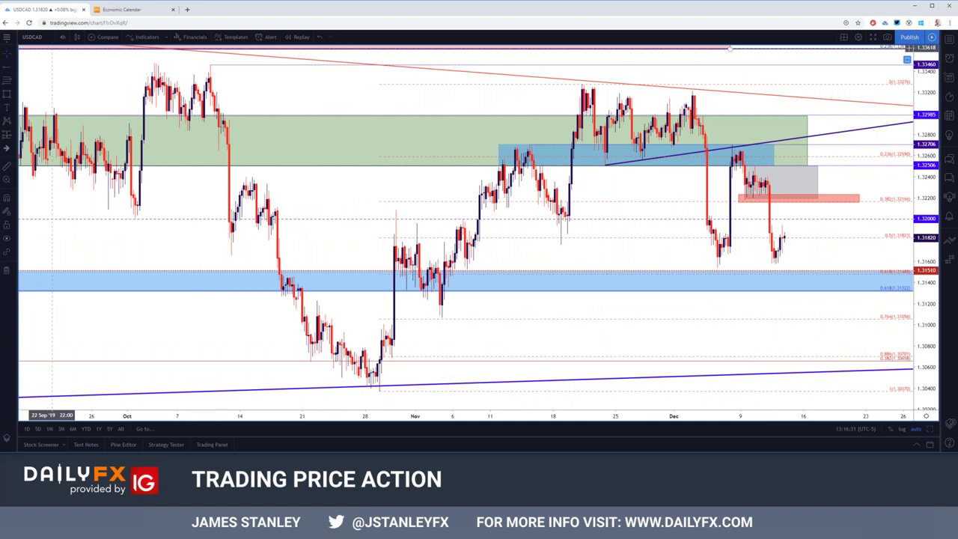
Switch USDCAD to 1-hour candles.
left_click(63, 36)
left_click(94, 159)
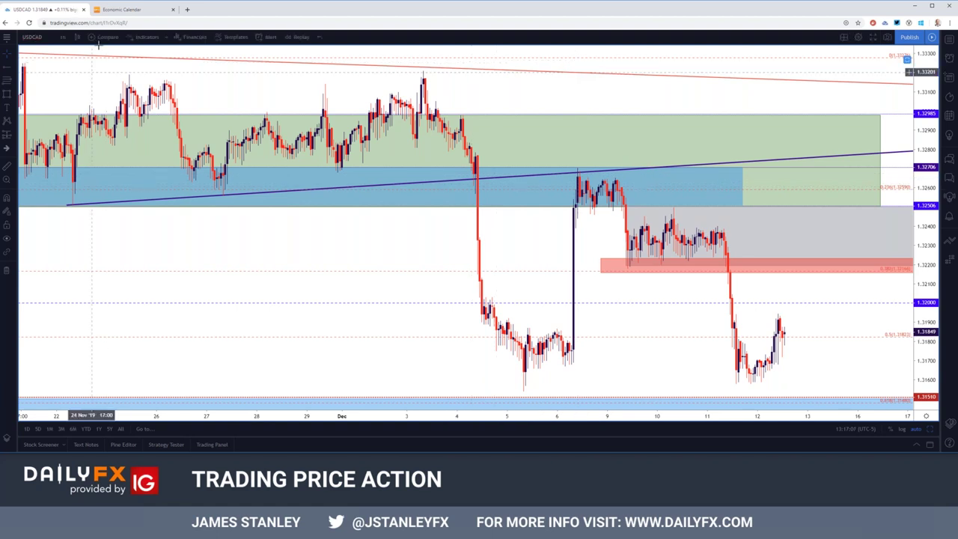
Step USDCAD through the 4-hour and 1-hour views, ending on daily candles.
left_click(65, 39)
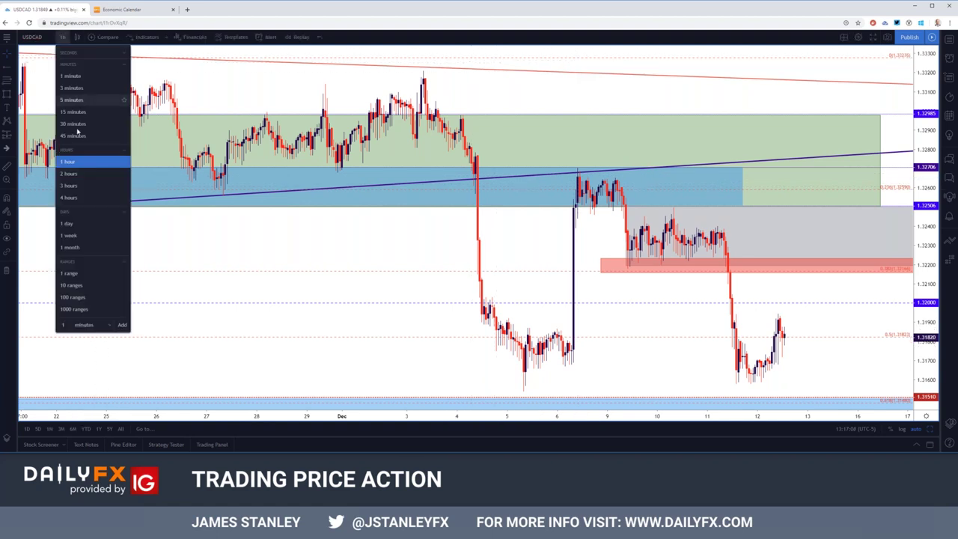
left_click(71, 199)
scroll(239, 211, "up", 3)
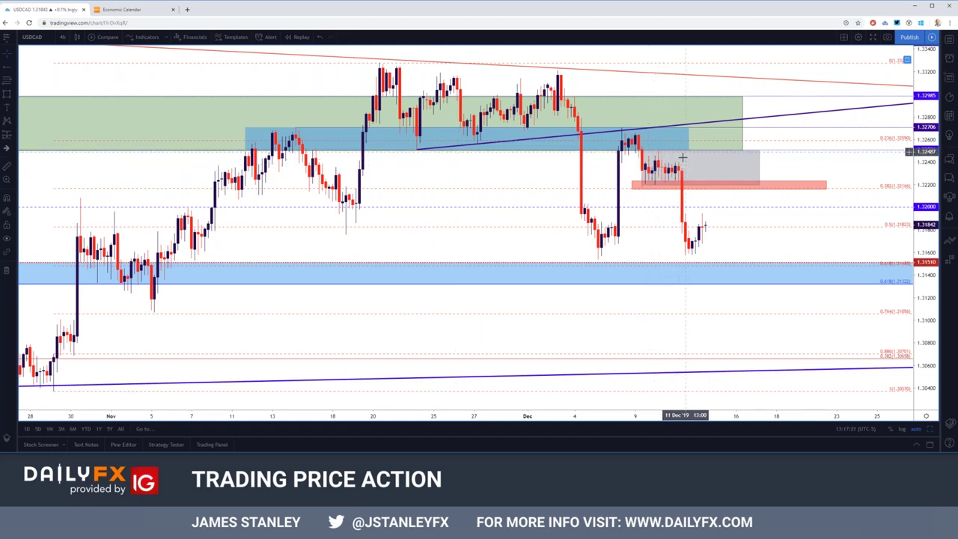
left_click(62, 37)
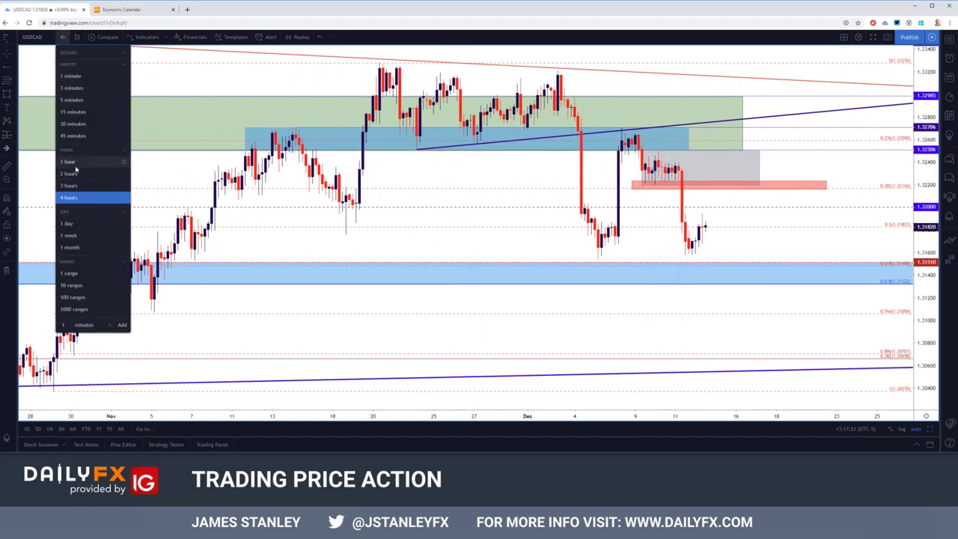
left_click(96, 179)
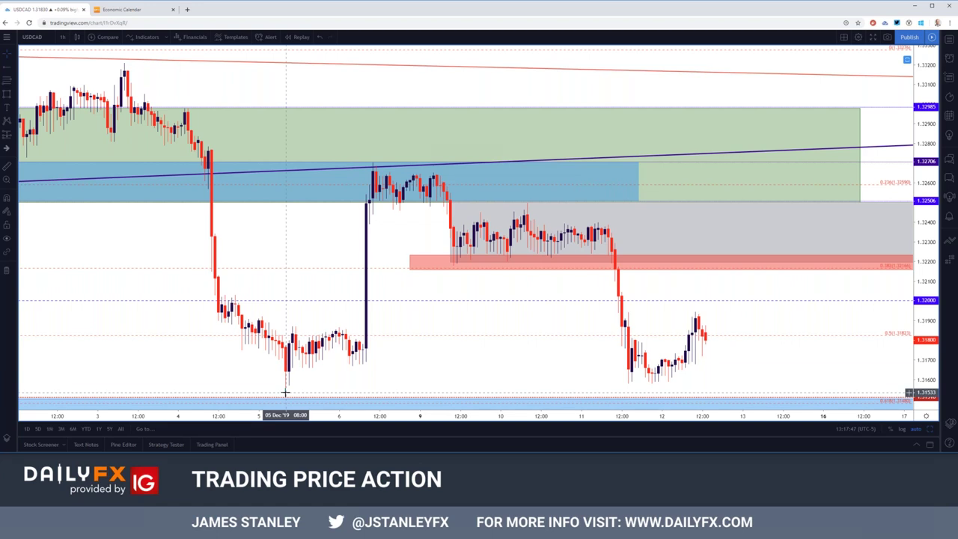
left_click(63, 36)
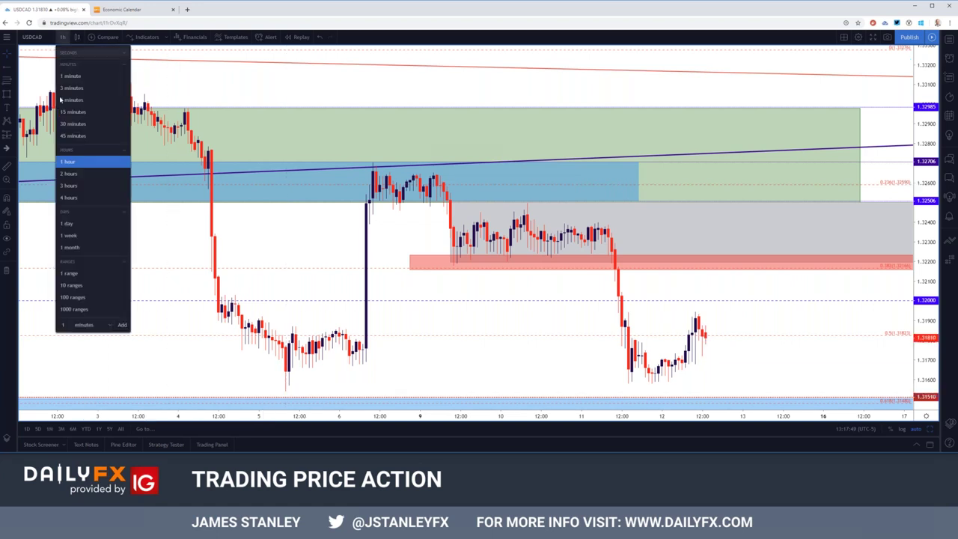
left_click(70, 224)
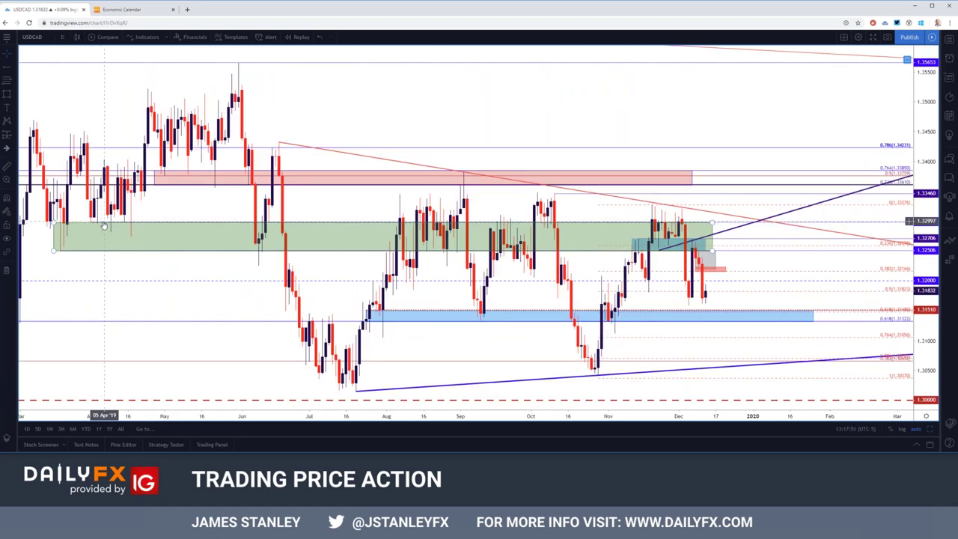
Switch USDCAD to 2-hour candles, spanning early November to mid-December.
scroll(104, 226, "down", 10)
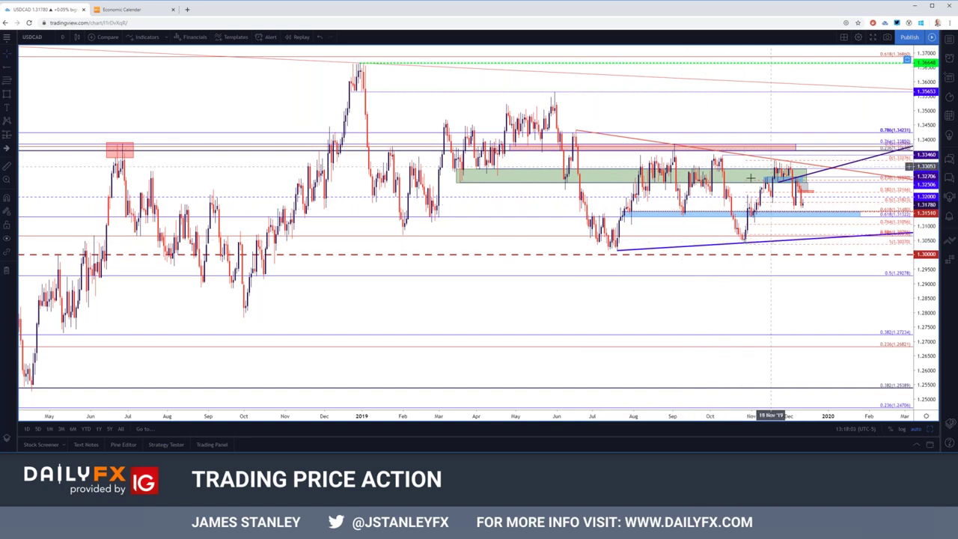
scroll(653, 225, "up", 3)
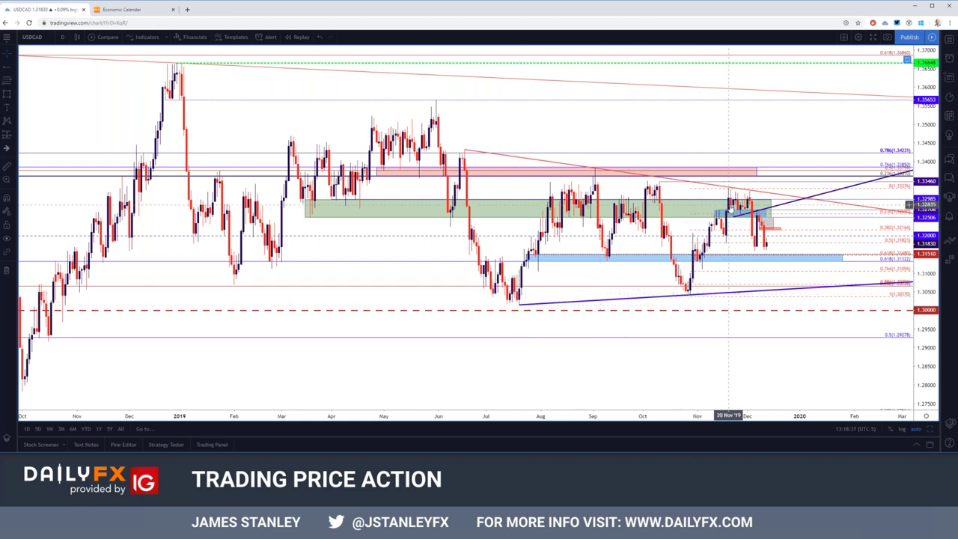
left_click(62, 37)
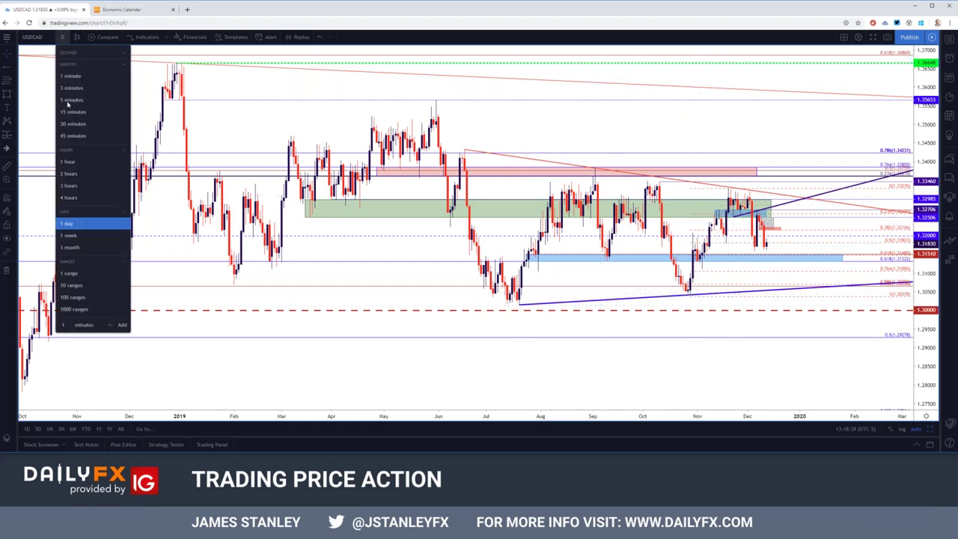
left_click(69, 173)
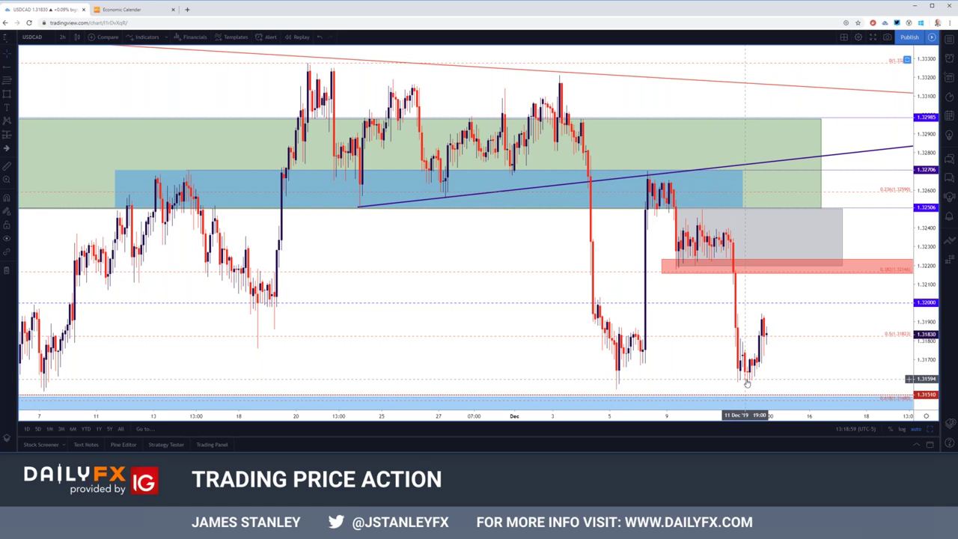
left_click(62, 37)
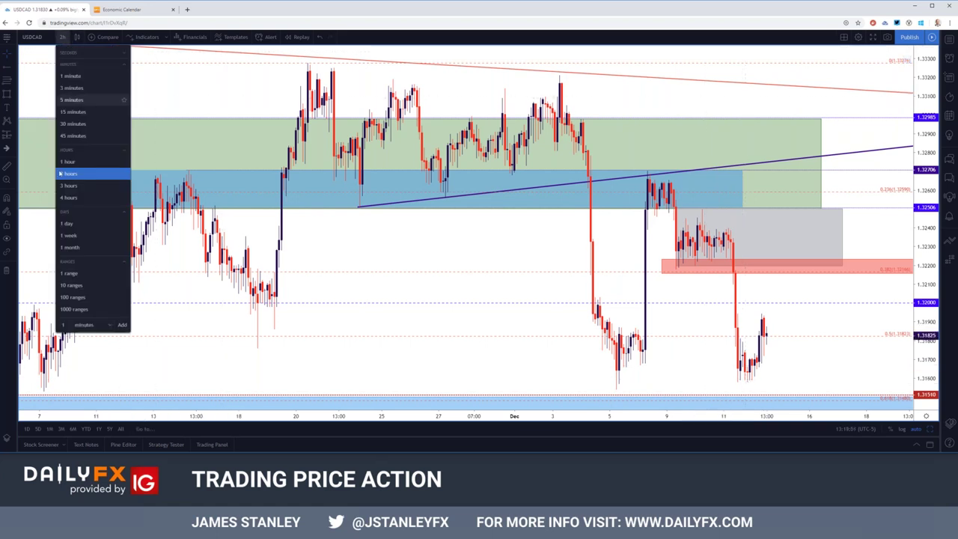
left_click(66, 198)
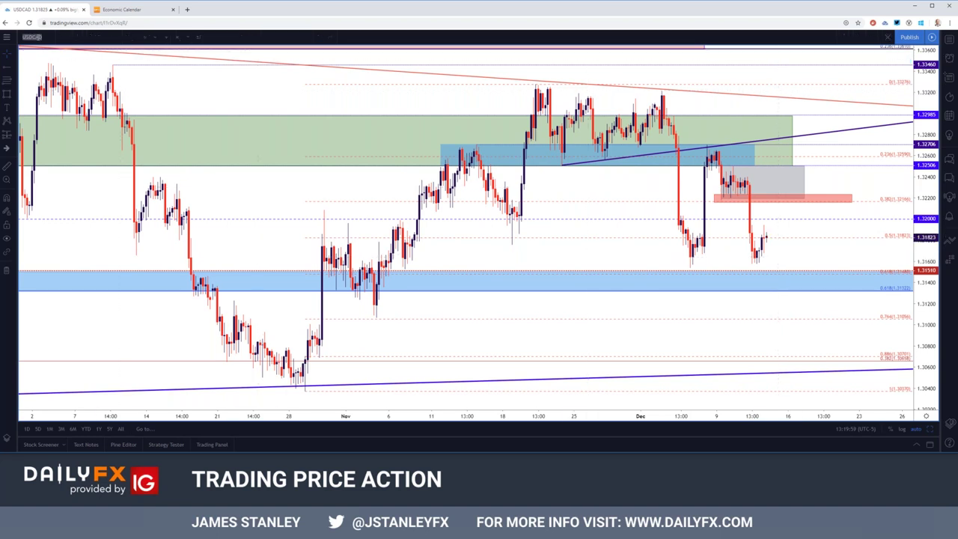
left_click(32, 37)
type("USDCHF")
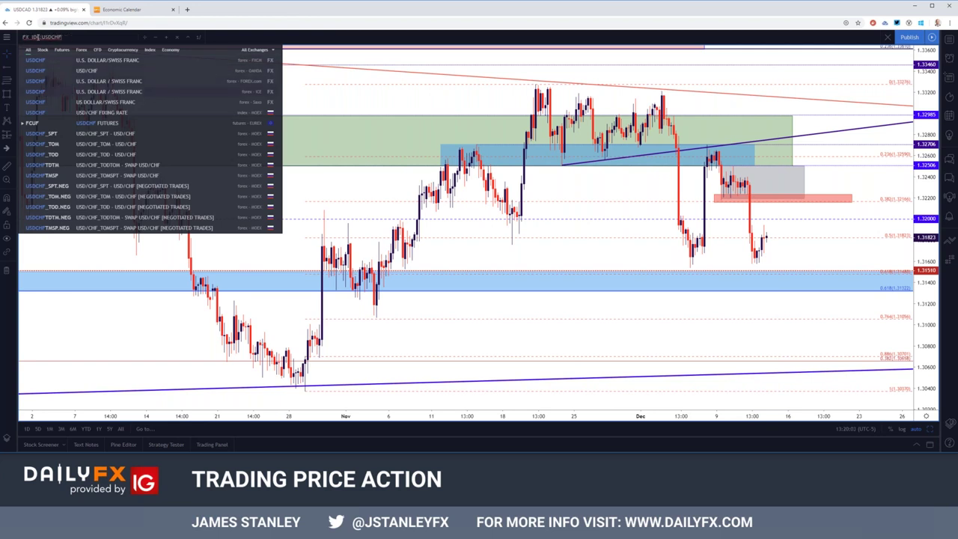
Load USDCHF and view it on weekly, then daily candles.
key("Return")
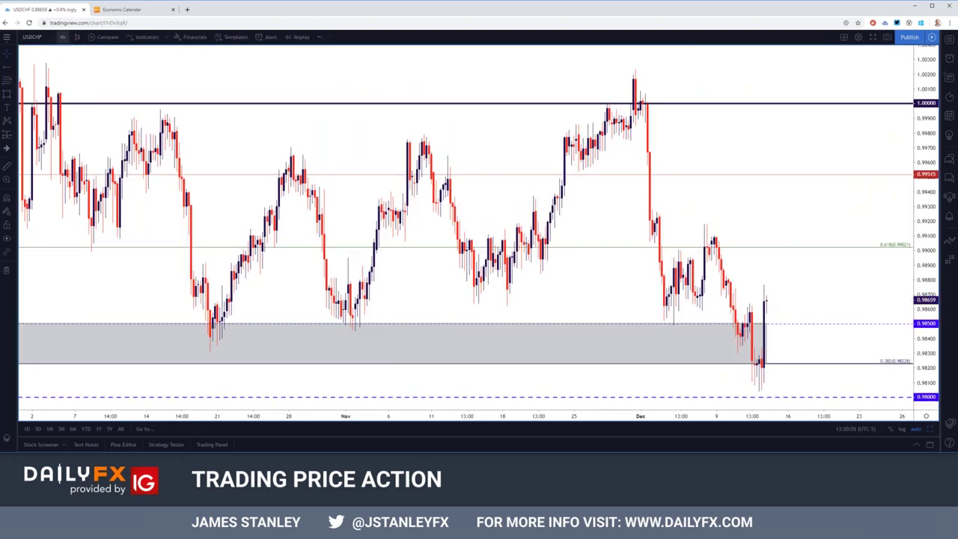
left_click(62, 37)
left_click(78, 236)
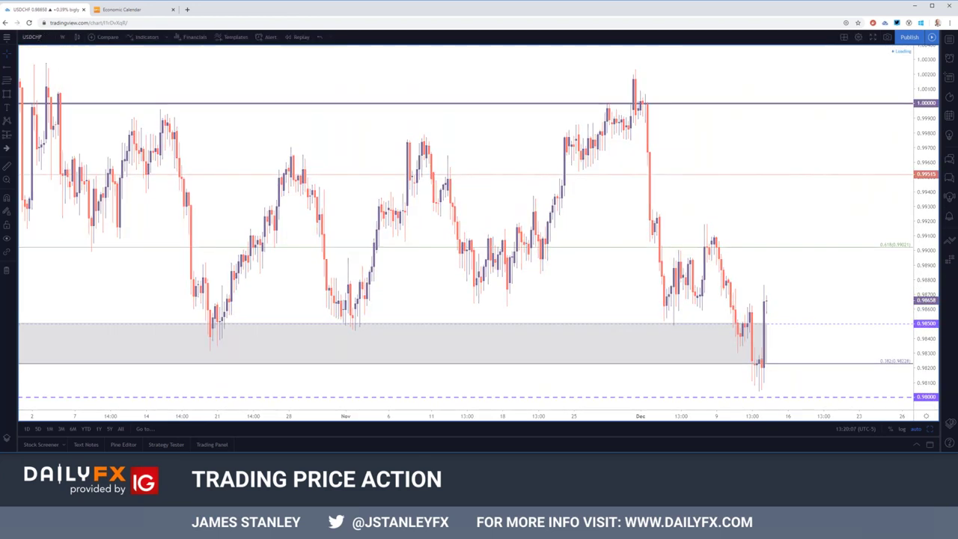
left_click(62, 37)
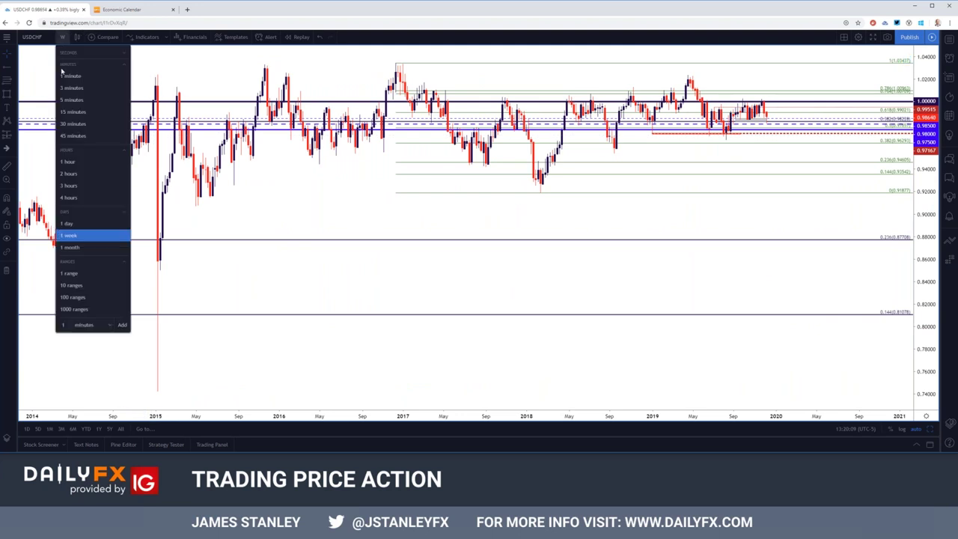
left_click(75, 223)
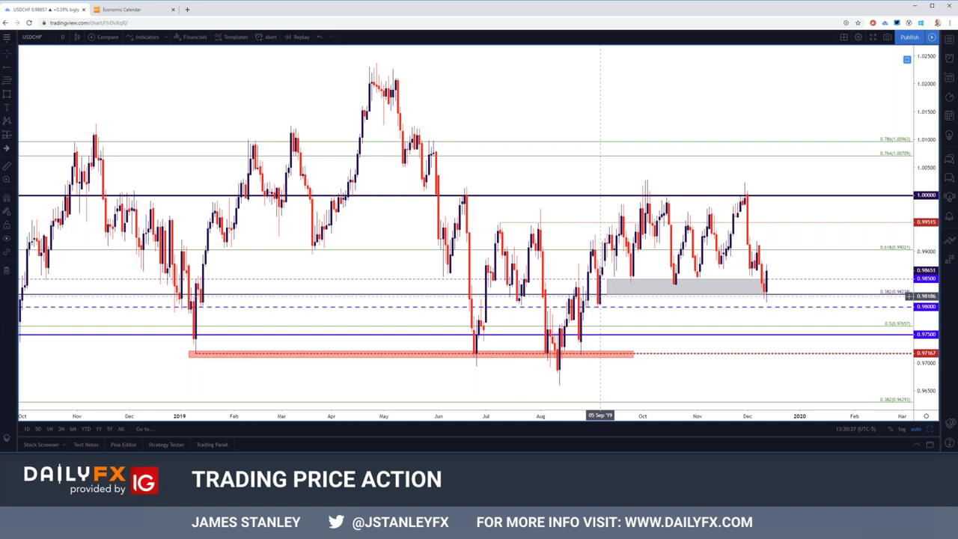
Move USDCHF to 4-hour, then 1-hour candles.
left_click(62, 37)
left_click(78, 200)
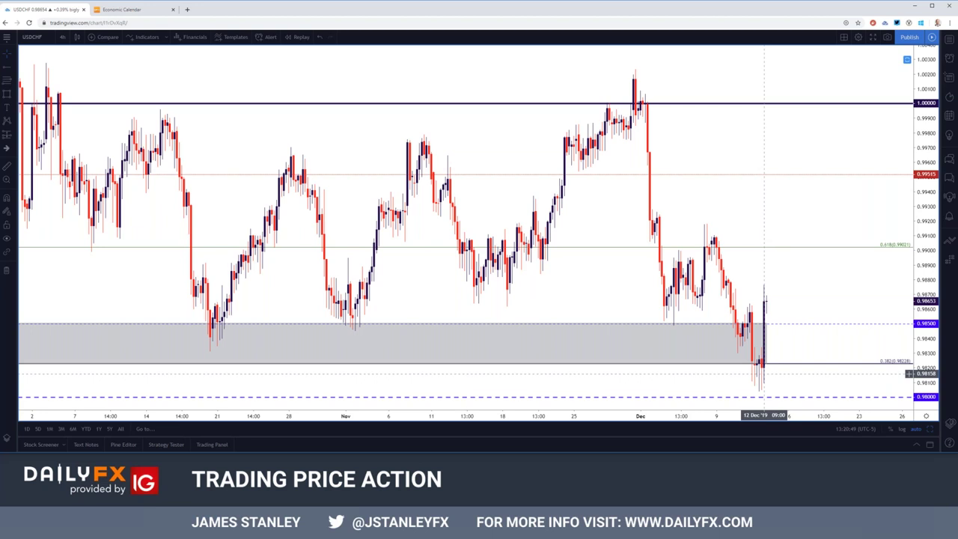
left_click(62, 36)
left_click(69, 162)
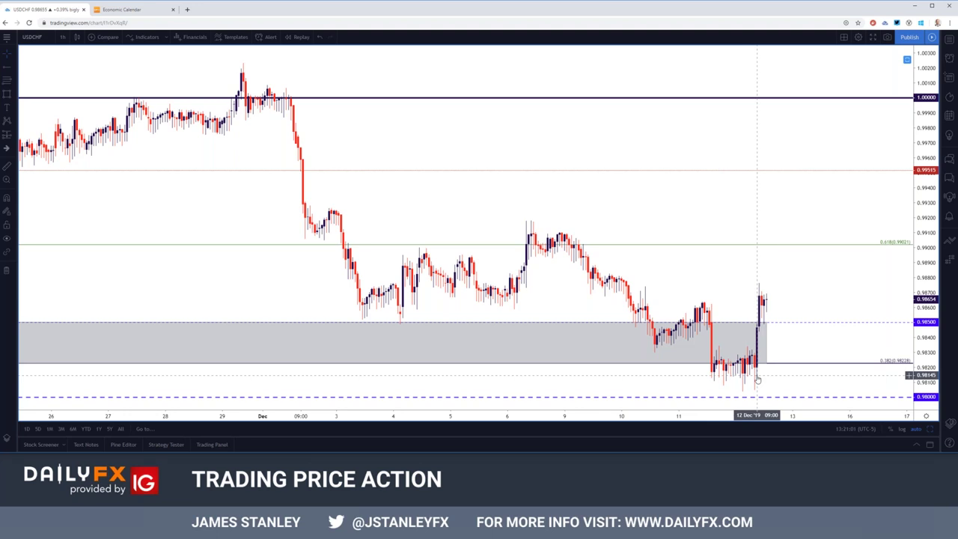
left_click(63, 37)
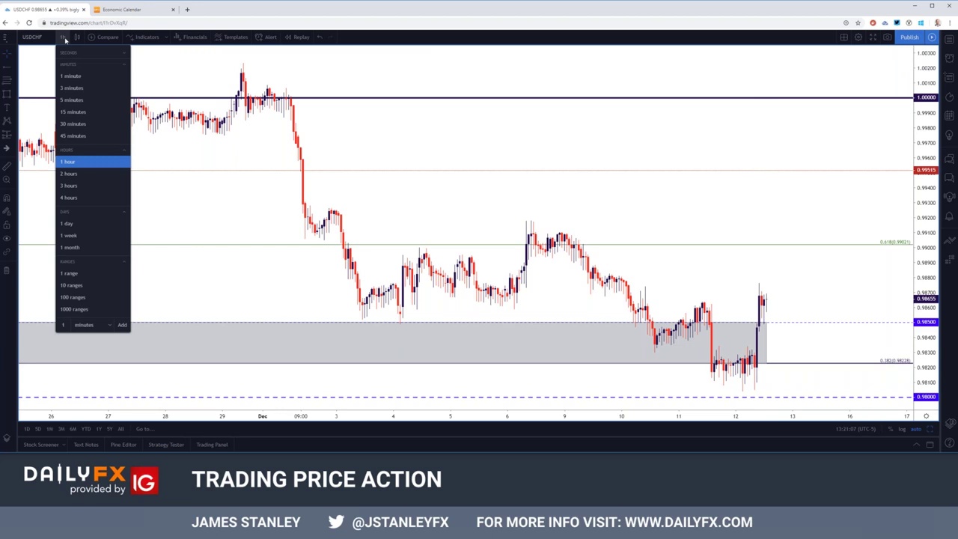
left_click(632, 299)
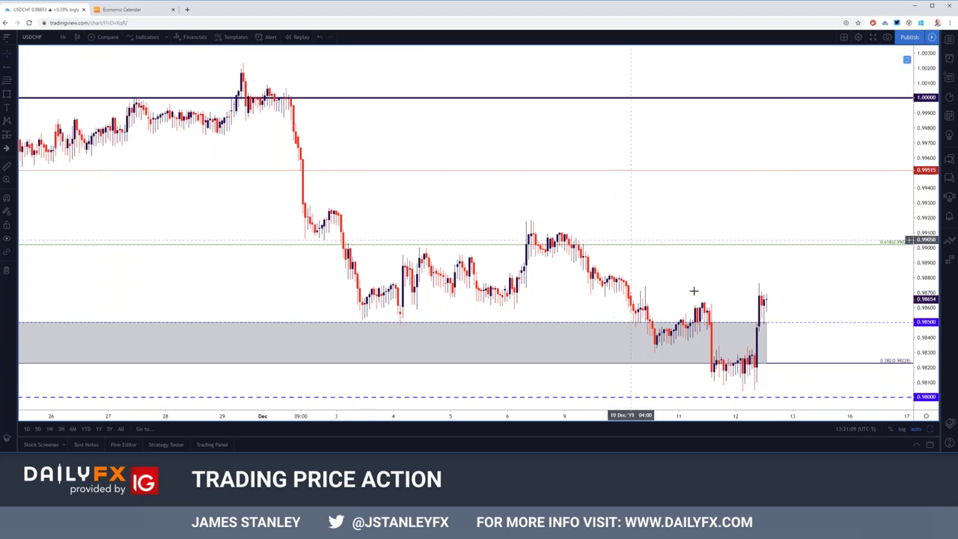
left_click(765, 325)
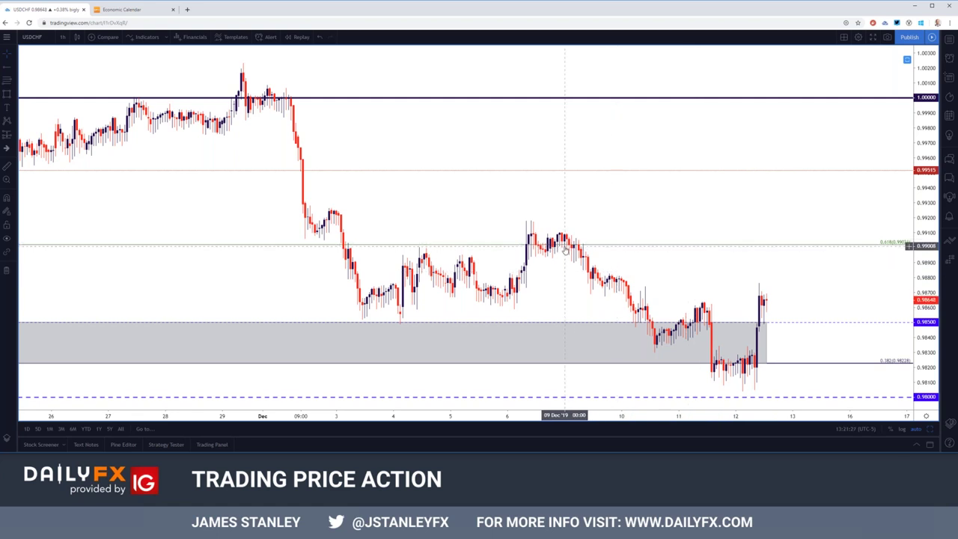
left_click(53, 39)
Load the AUDUSD chart and view it on daily candles.
type("AUD")
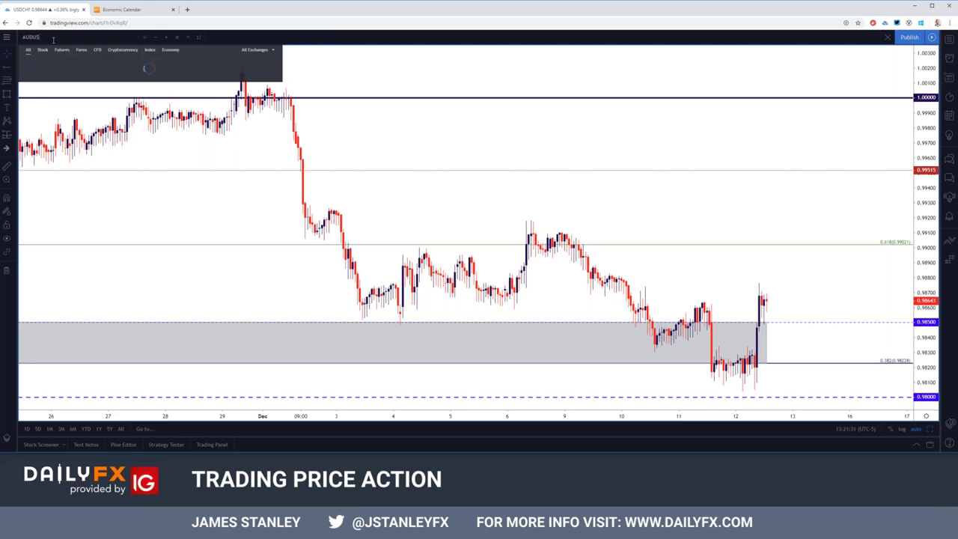
type("USD")
key("Return")
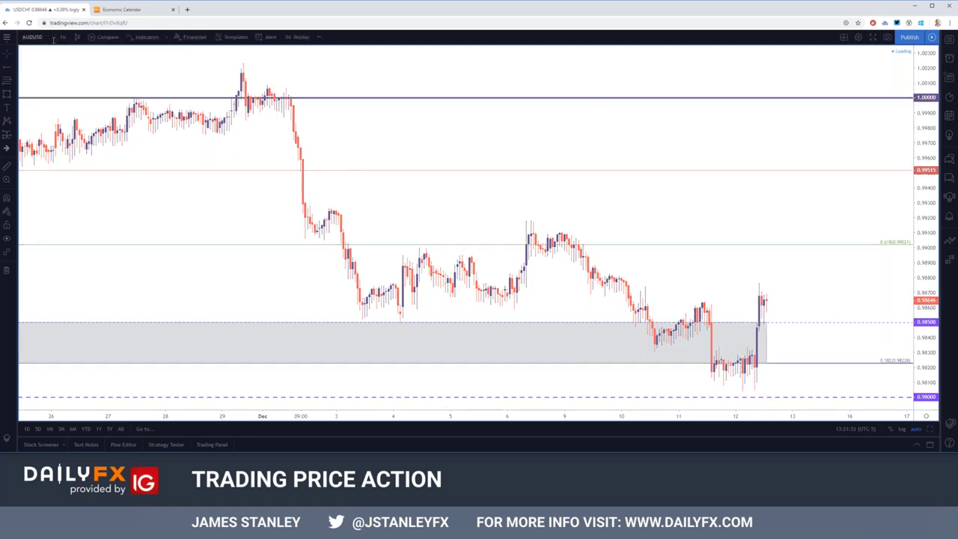
left_click(60, 37)
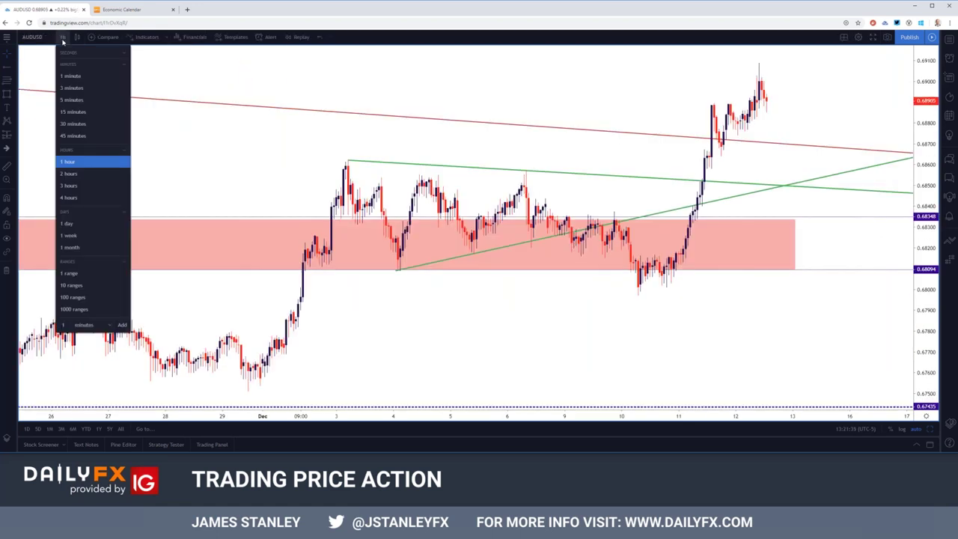
left_click(66, 224)
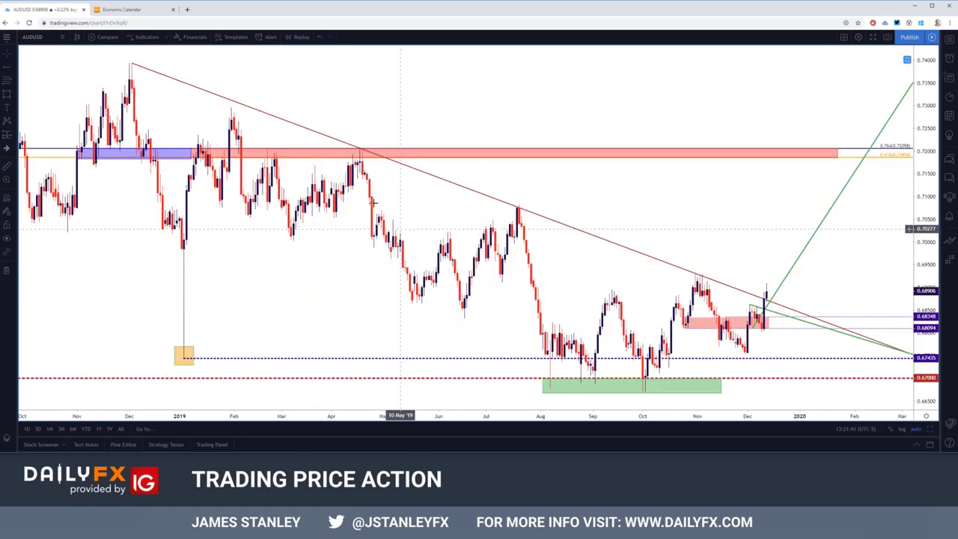
Switch AUDUSD to 4-hour candles and select the red zone rectangle.
left_click(62, 39)
left_click(82, 200)
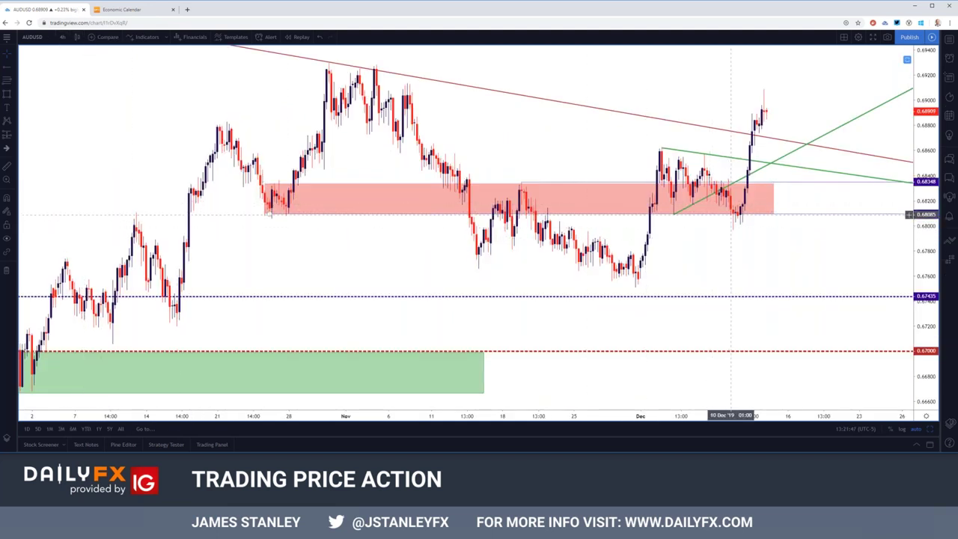
left_click(748, 184)
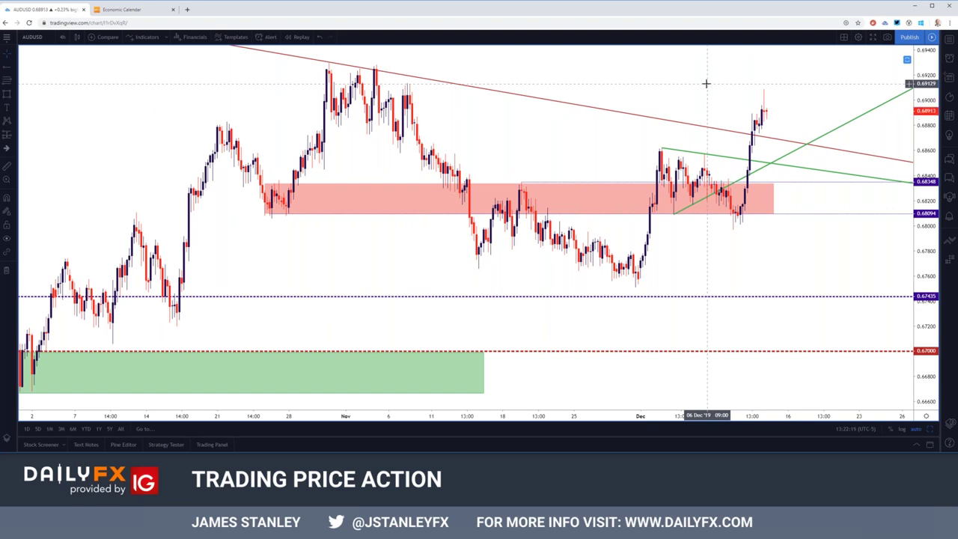
Check AUDUSD on 1-hour candles, then step back through 4-hour to the daily view.
left_click(63, 37)
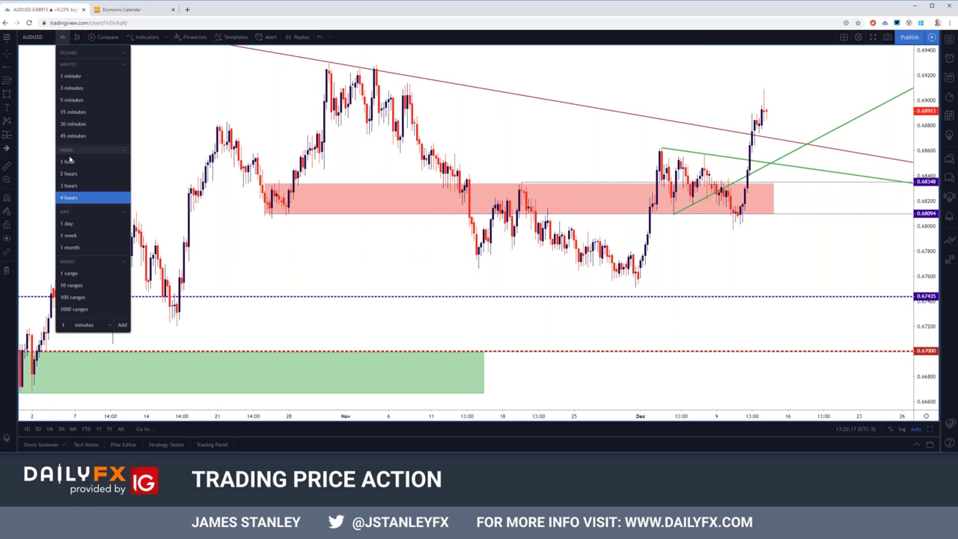
left_click(69, 163)
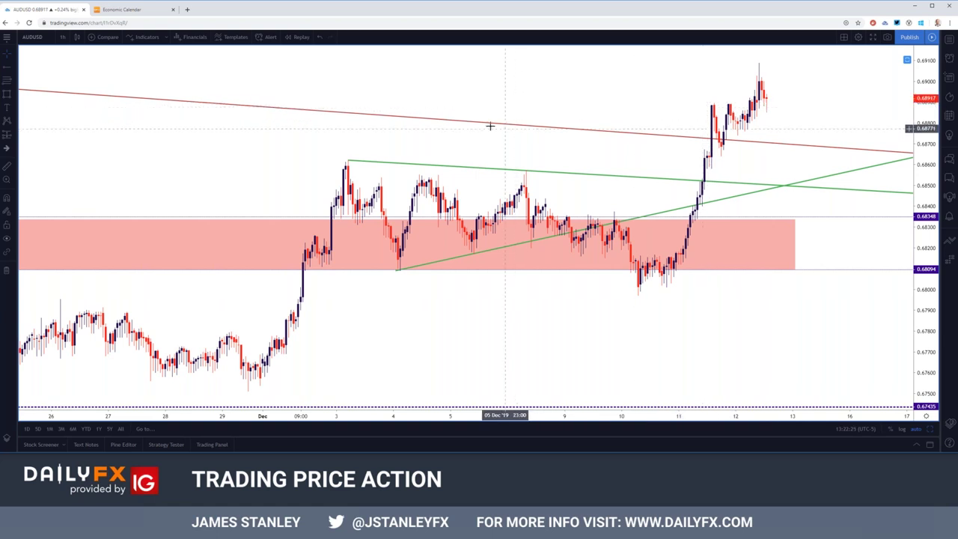
left_click(62, 37)
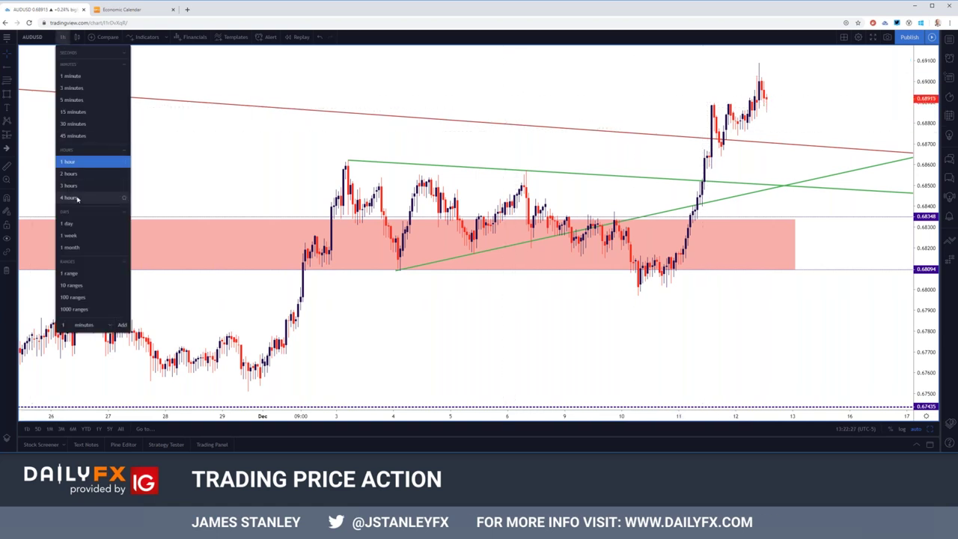
left_click(80, 196)
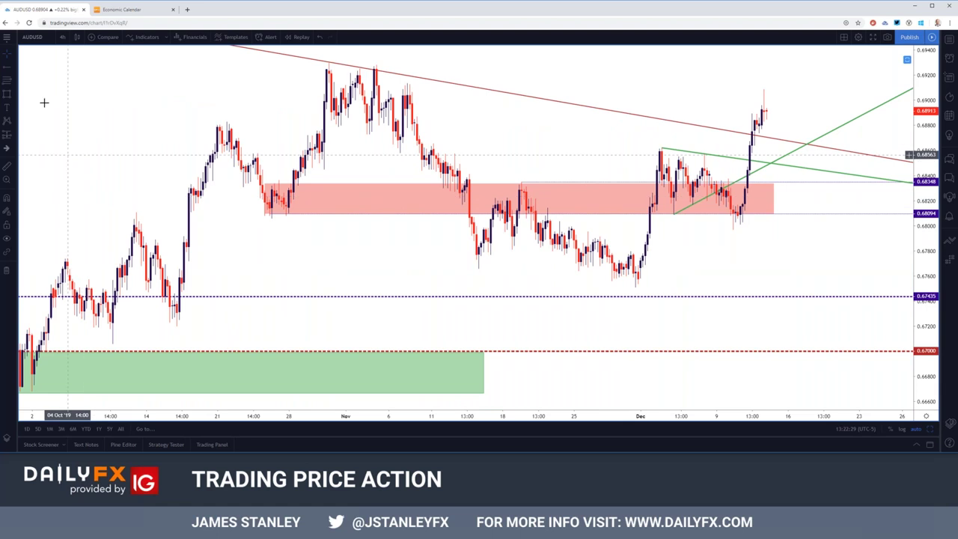
left_click(62, 37)
left_click(67, 224)
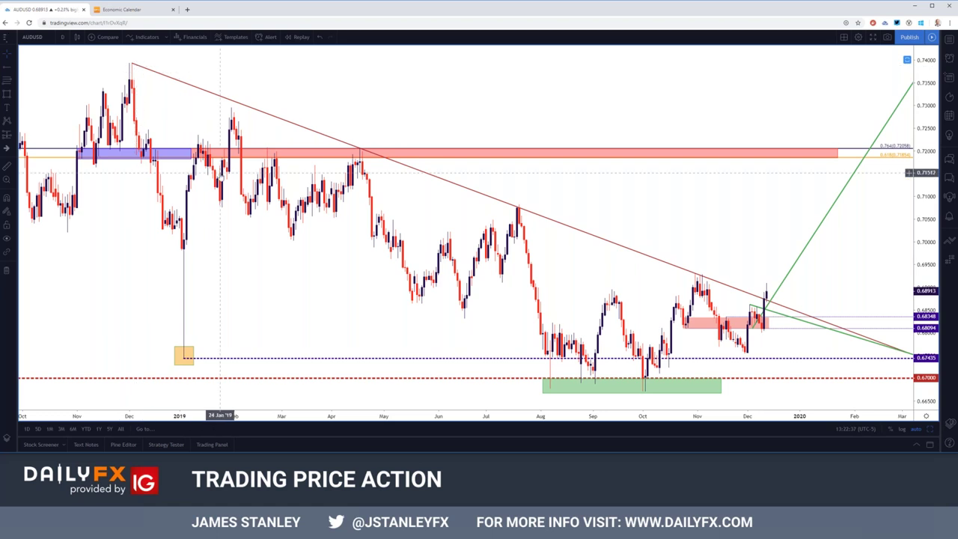
scroll(220, 173, "down", 4)
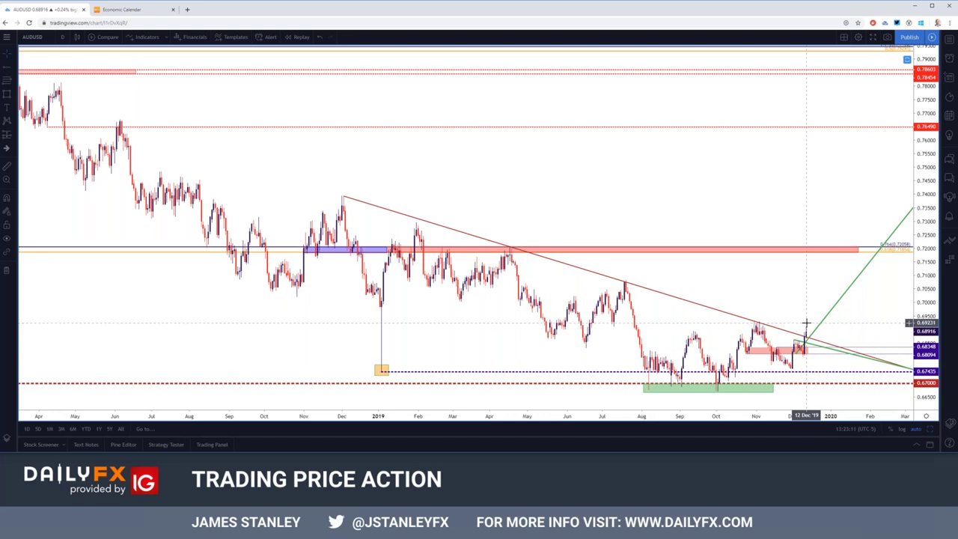
scroll(794, 322, "up", 3)
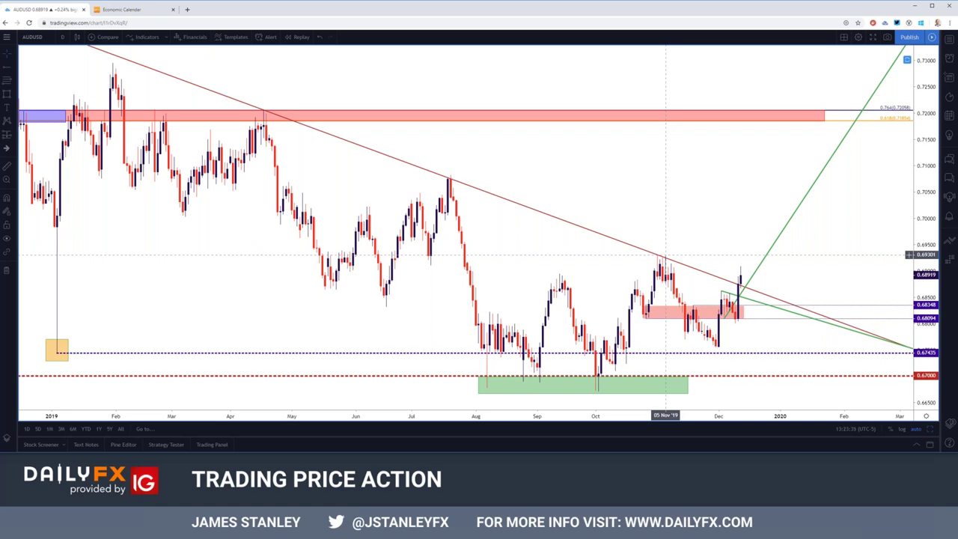
scroll(665, 255, "down", 5)
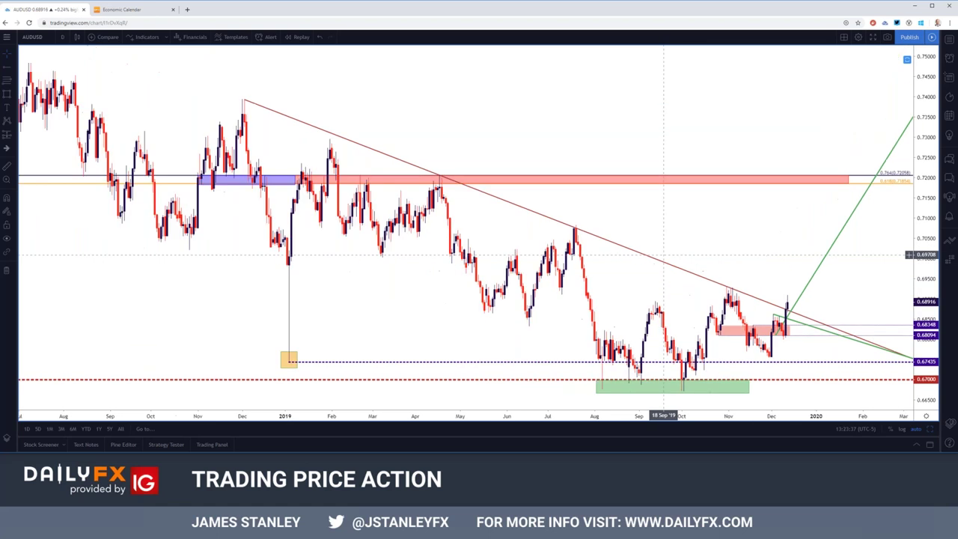
left_click(660, 261)
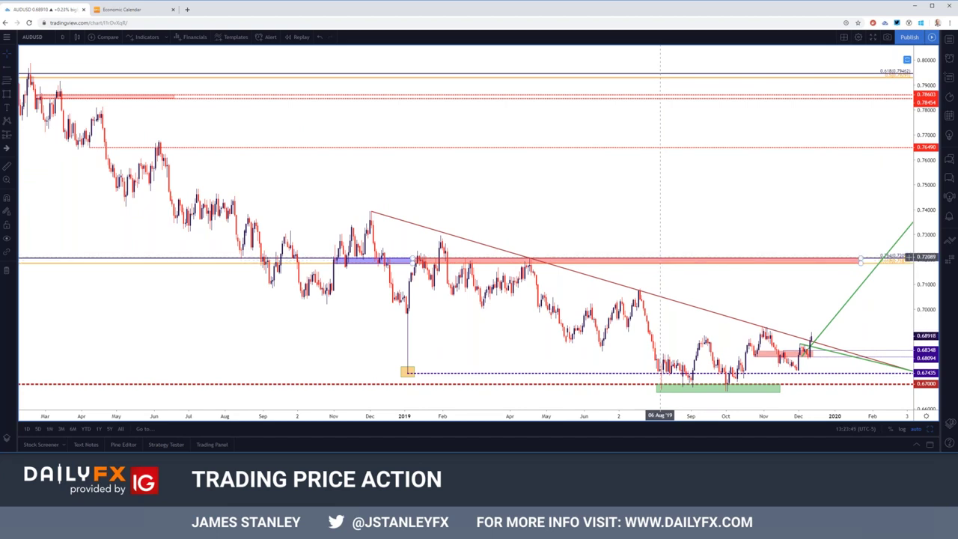
left_click(195, 152)
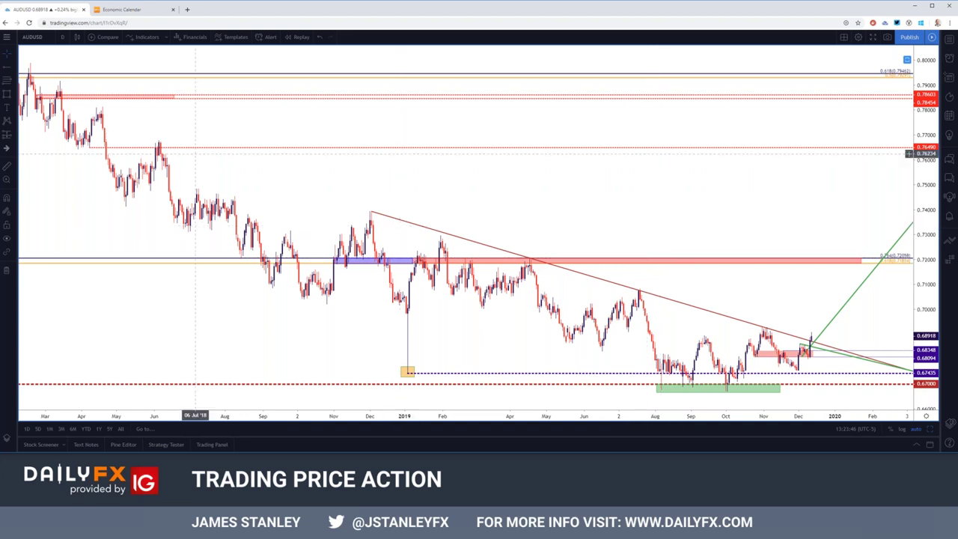
Draw a price-snapped horizontal ray at 0.69297 on the AUDUSD chart and select it.
left_click(12, 67)
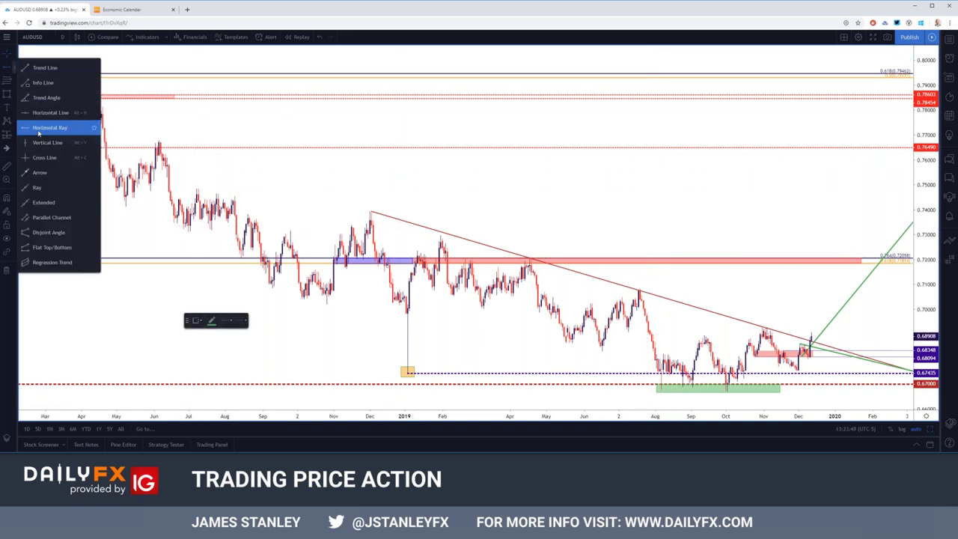
left_click(41, 128)
left_click(7, 197)
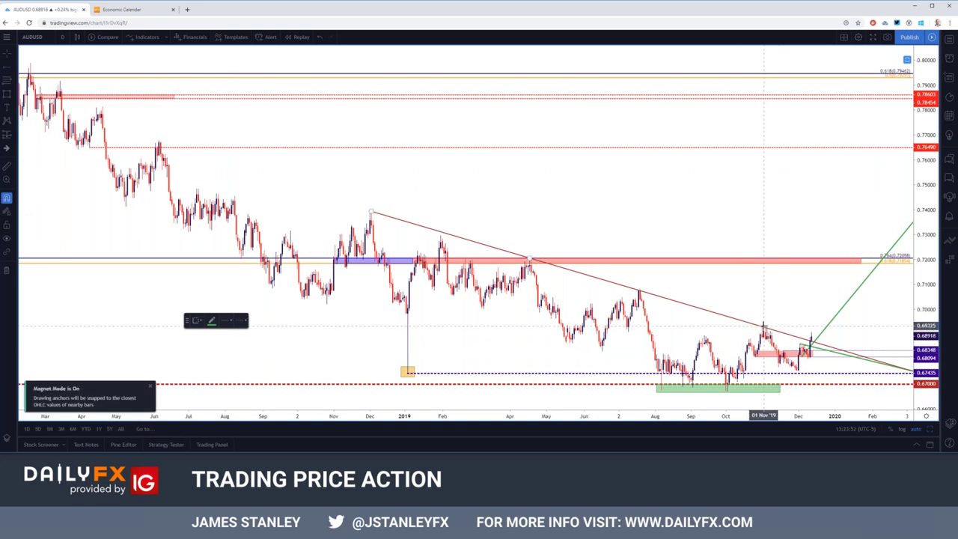
scroll(779, 257, "up", 3)
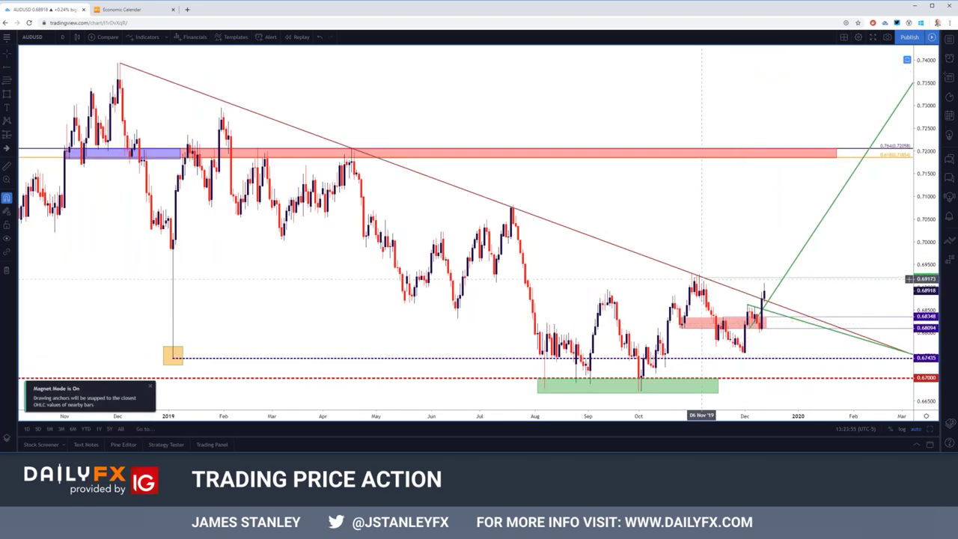
left_click(695, 274)
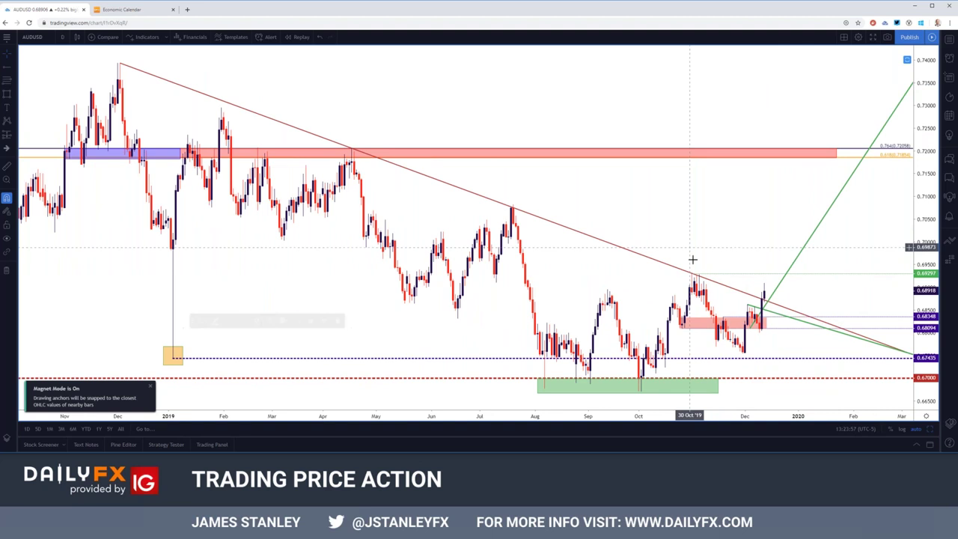
left_click(694, 274)
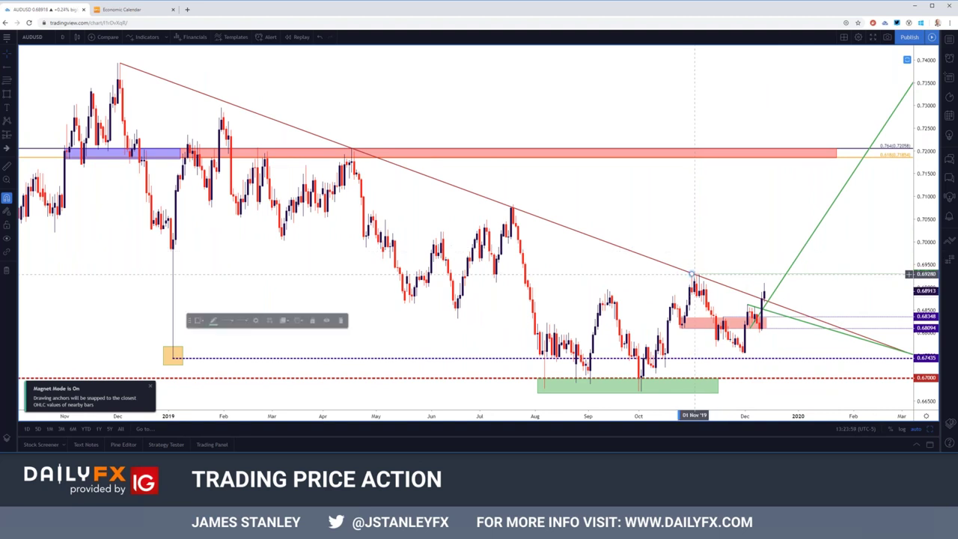
scroll(634, 237, "down", 2)
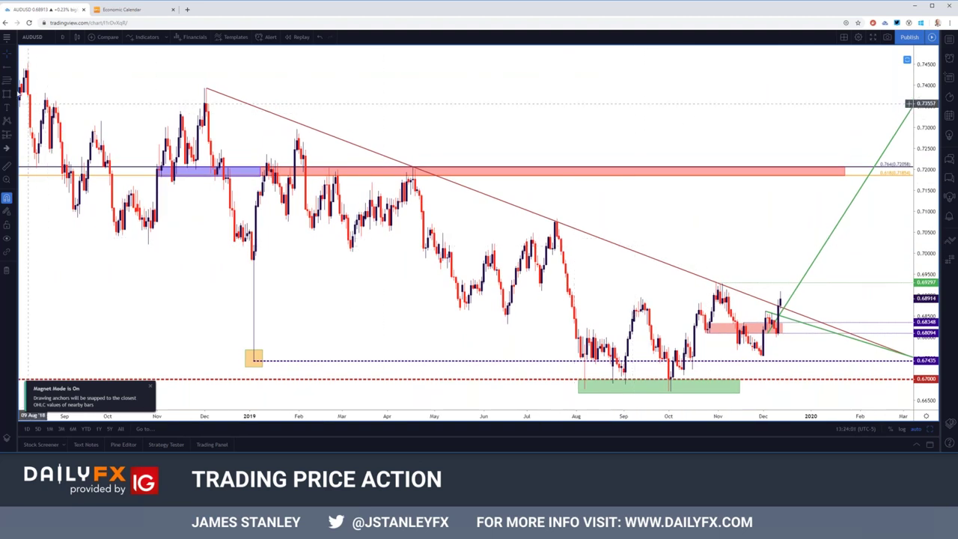
Add an unsnapped, thicker horizontal line set exactly at 0.70000.
left_click(15, 68)
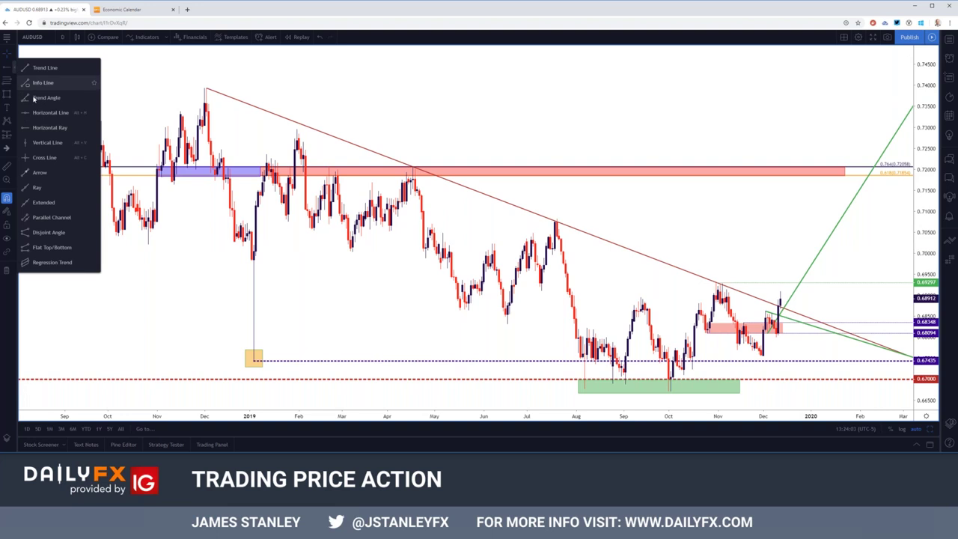
left_click(50, 112)
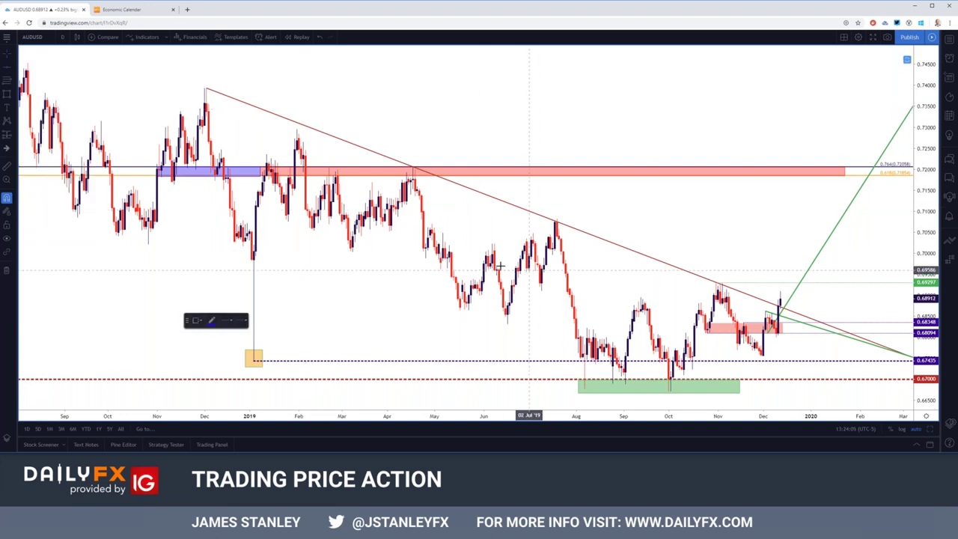
left_click(6, 197)
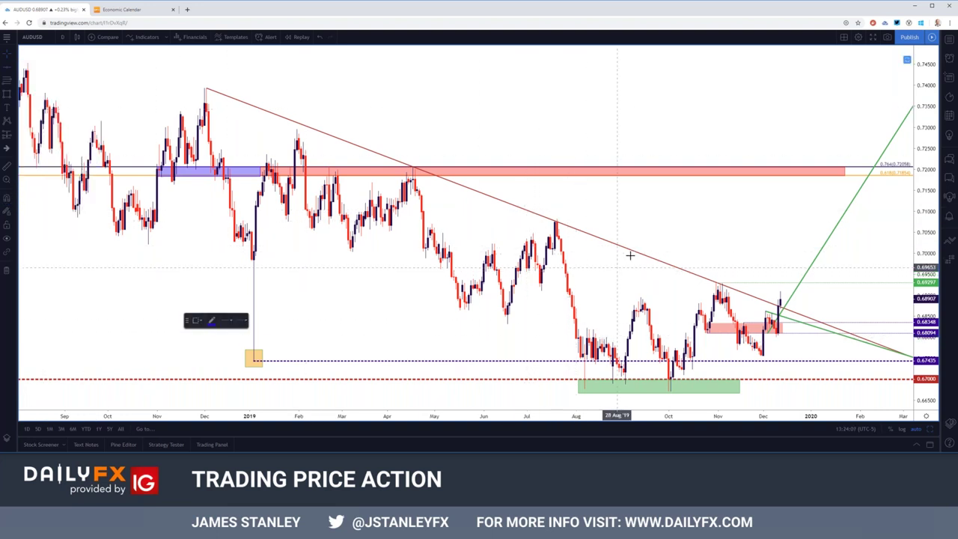
left_click(667, 252)
double_click(668, 252)
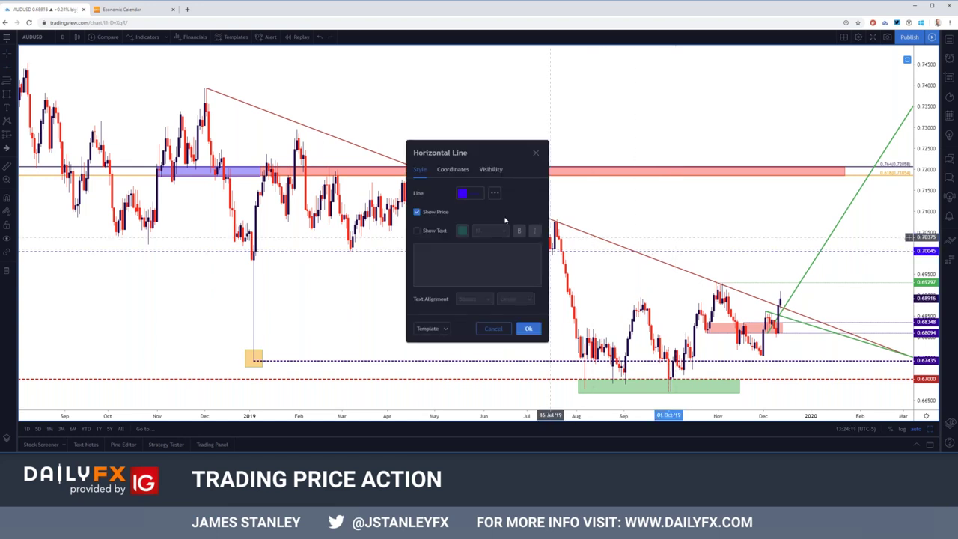
left_click(469, 194)
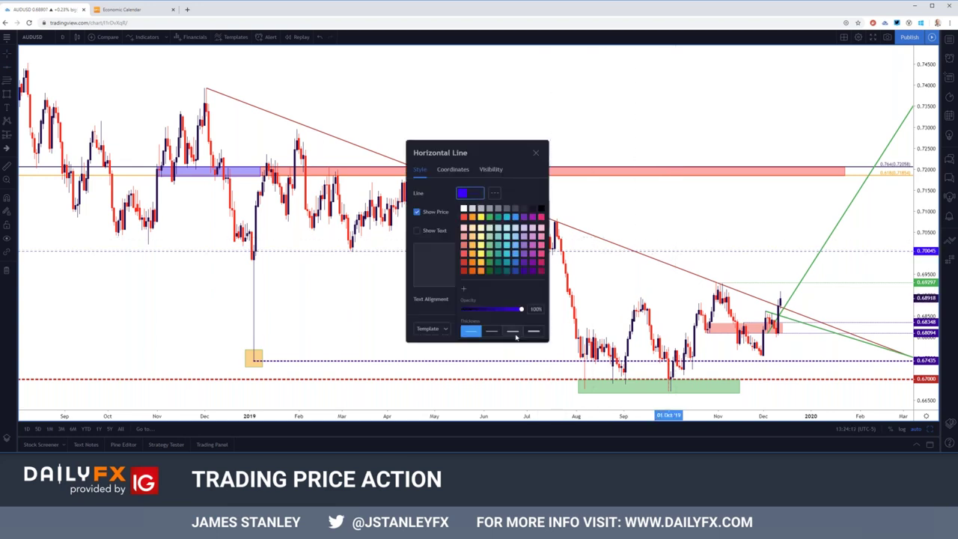
left_click(513, 332)
left_click(453, 169)
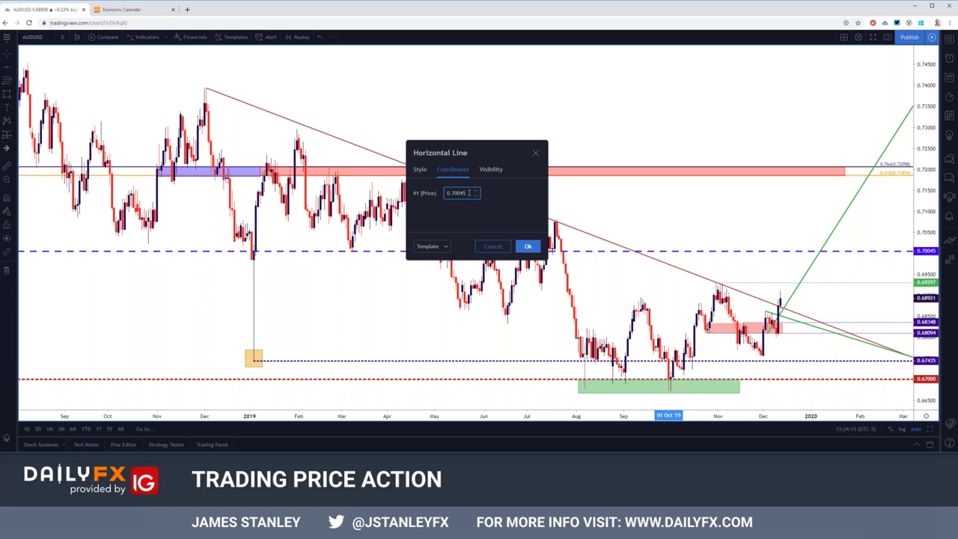
left_click(527, 247)
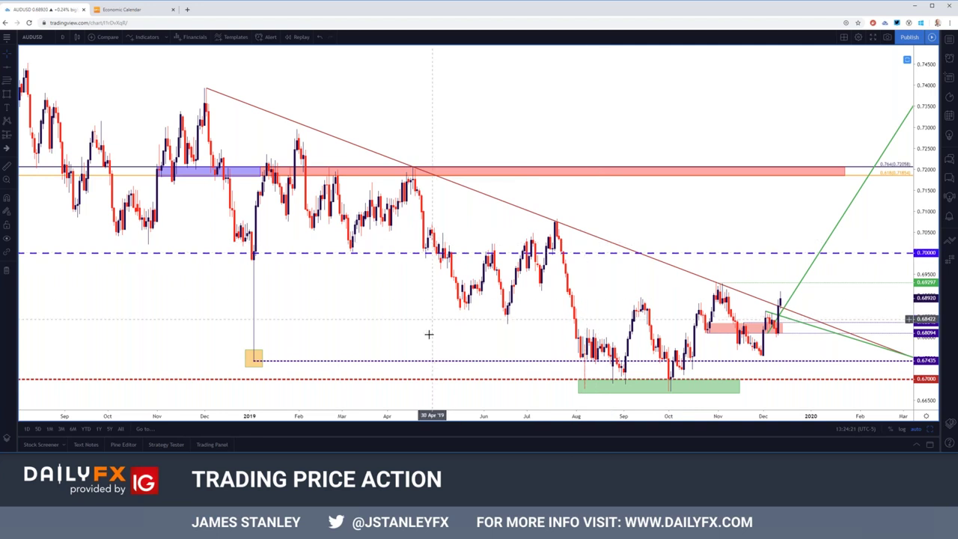
left_click(50, 40)
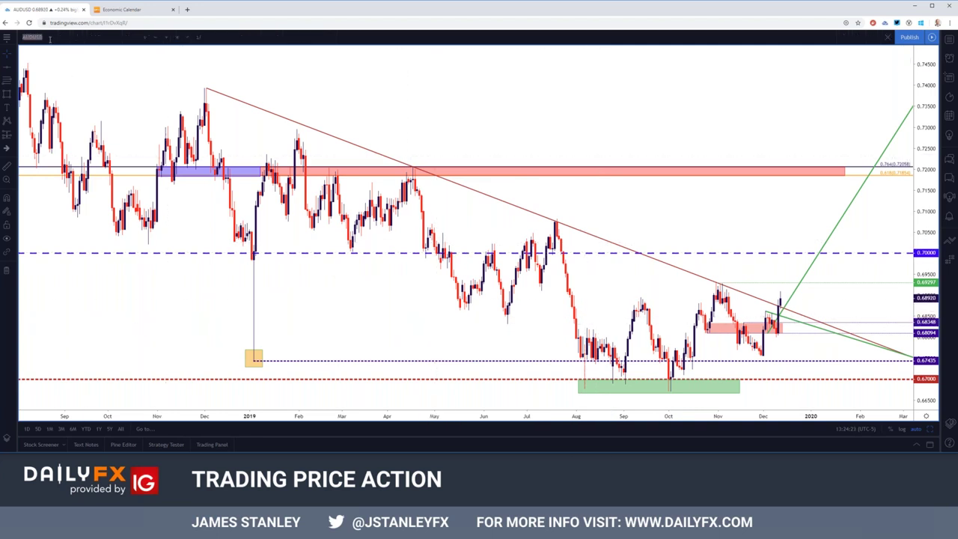
Enter nzdusd as the symbol to load the NZD/USD chart.
type("nzdusd")
key("Return")
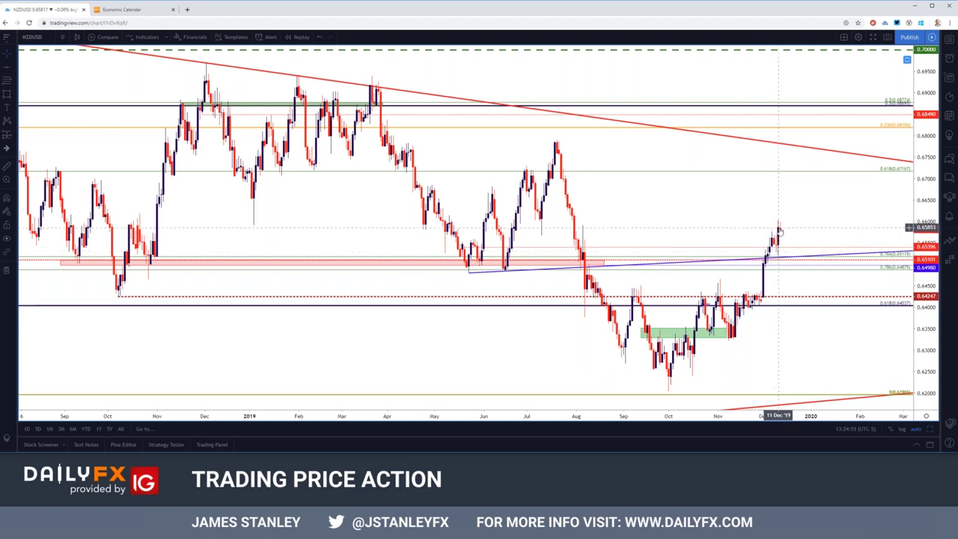
Change the NZD/USD chart interval to 4-hour candles.
left_click(63, 37)
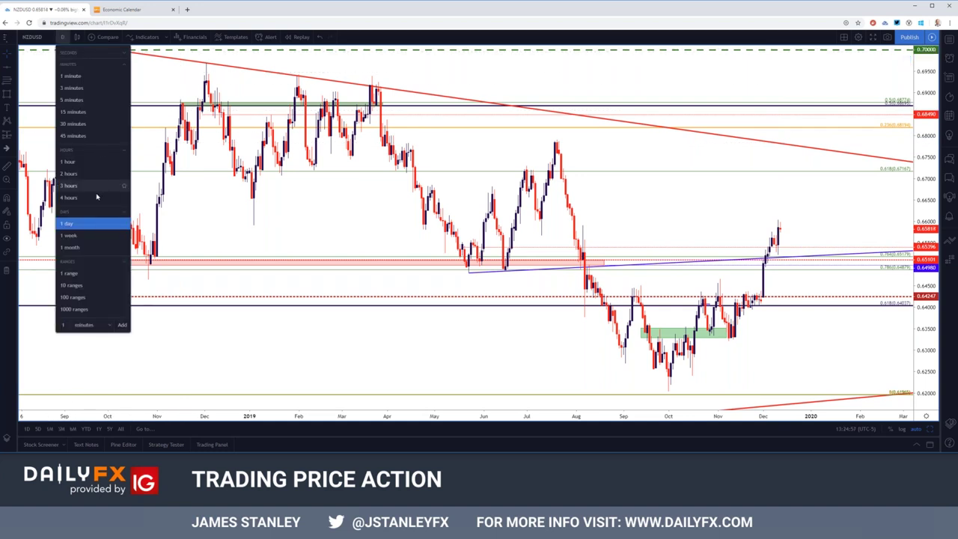
left_click(68, 198)
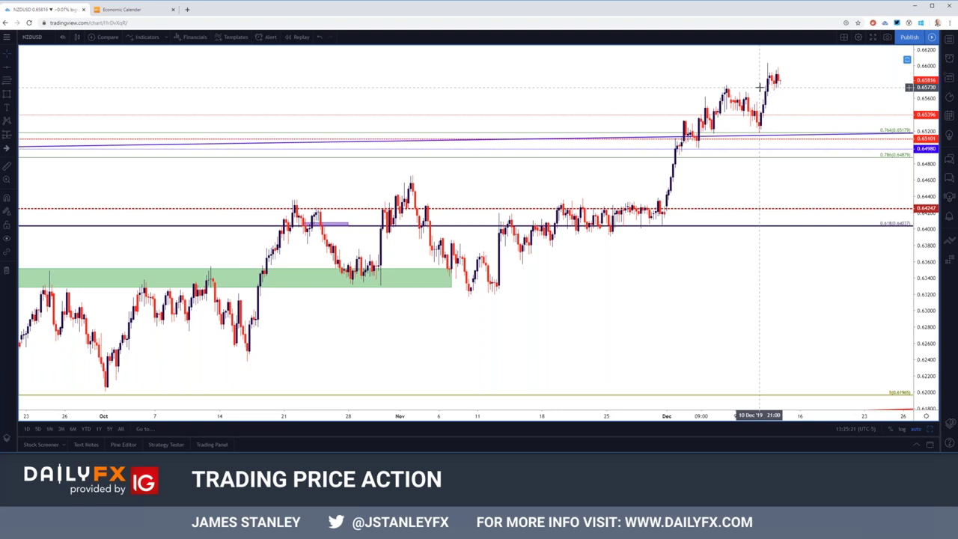
Add the RSI indicator below NZD/USD with Ctrl+Z and set the interval to 1 day.
key("ctrl+z")
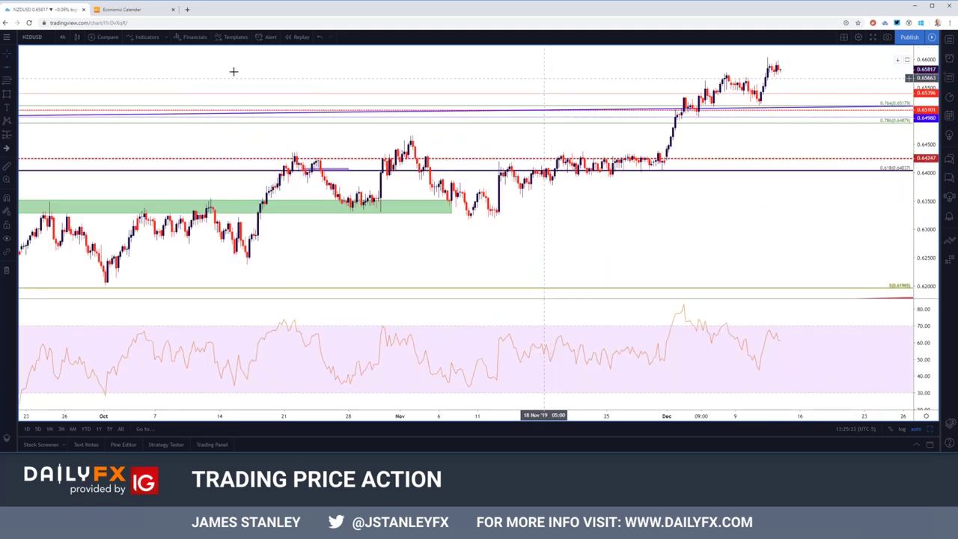
left_click(63, 37)
left_click(89, 223)
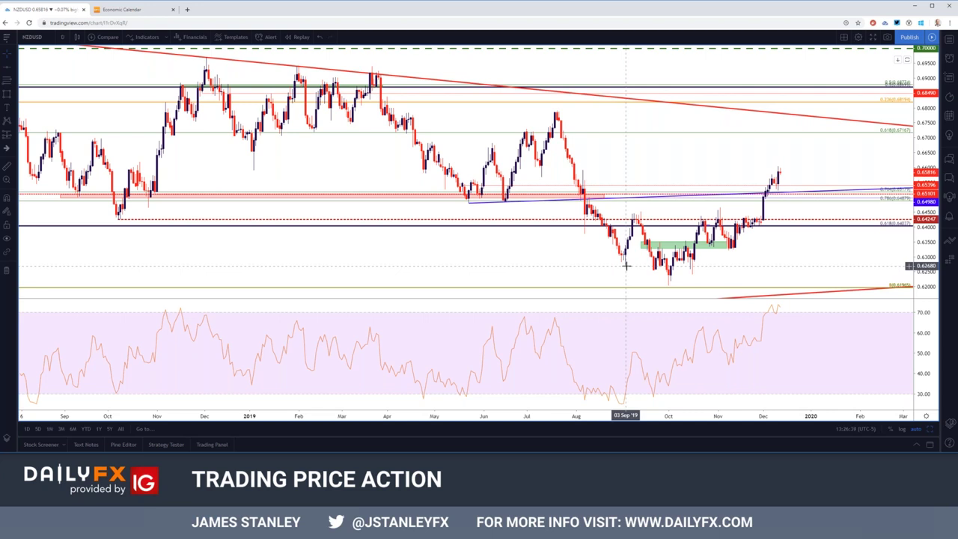
Zoom the NZD/USD daily chart, then switch it to 4-hour candles.
scroll(625, 265, "down", 1)
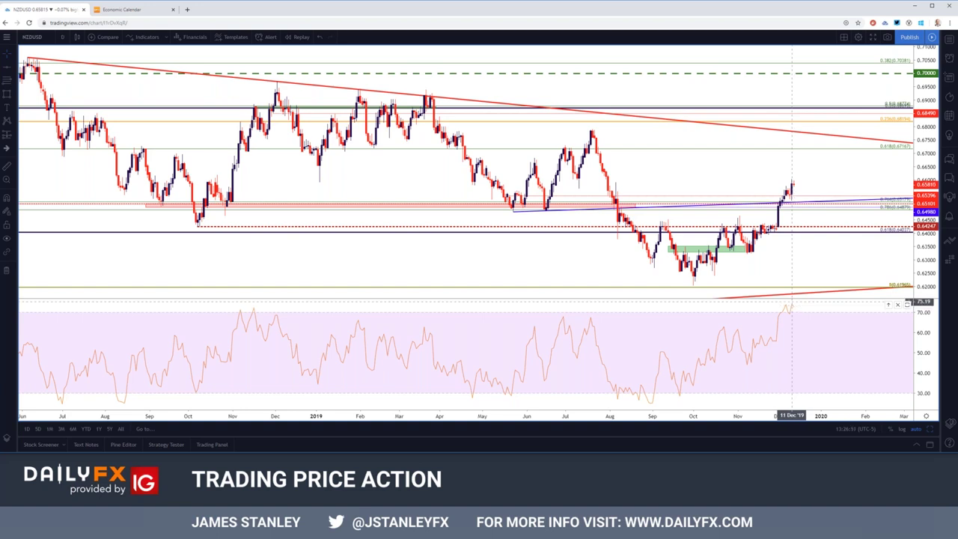
scroll(615, 198, "up", 2)
scroll(615, 198, "up", 2)
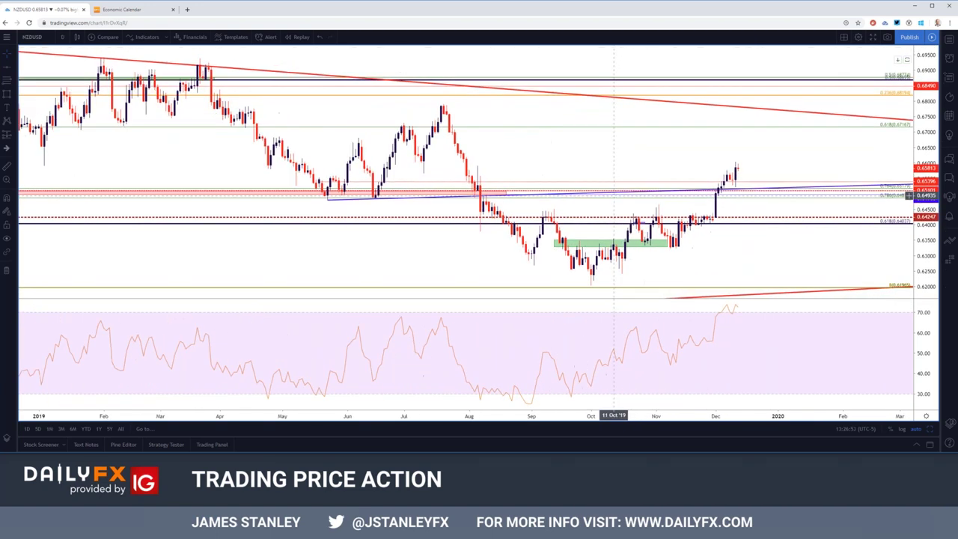
left_click(63, 37)
left_click(82, 186)
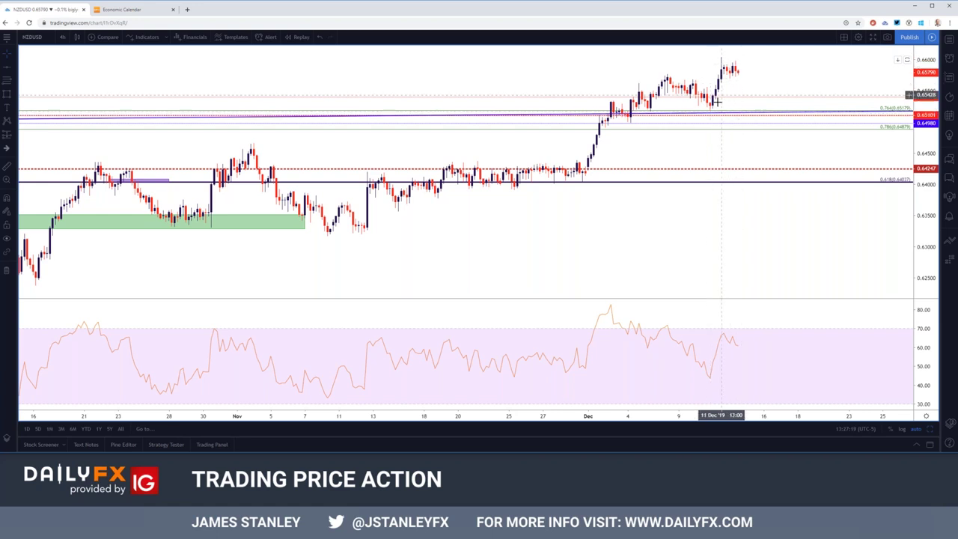
scroll(678, 153, "down", 2)
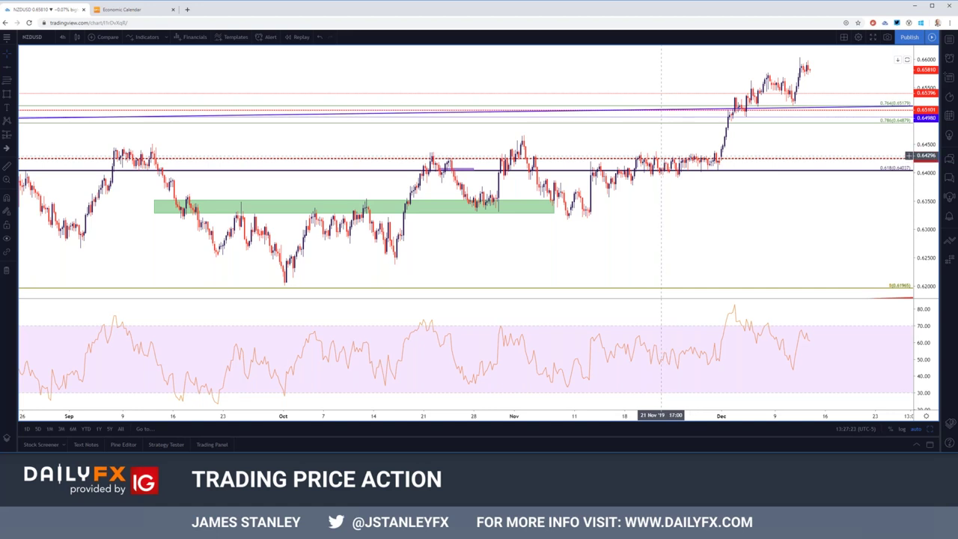
Load the gold chart, hide the RSI pane, and set 1-hour candles.
left_click(46, 36)
type("gold")
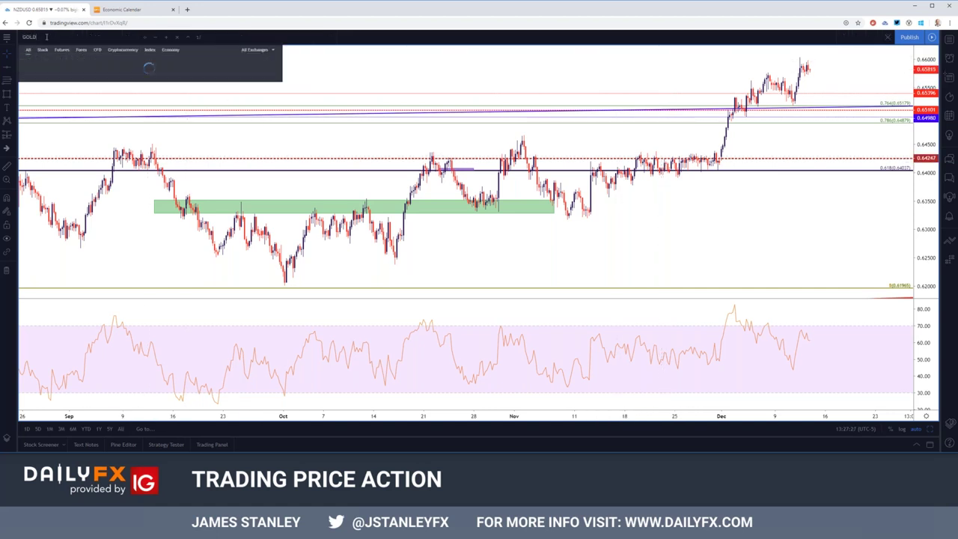
key("Return")
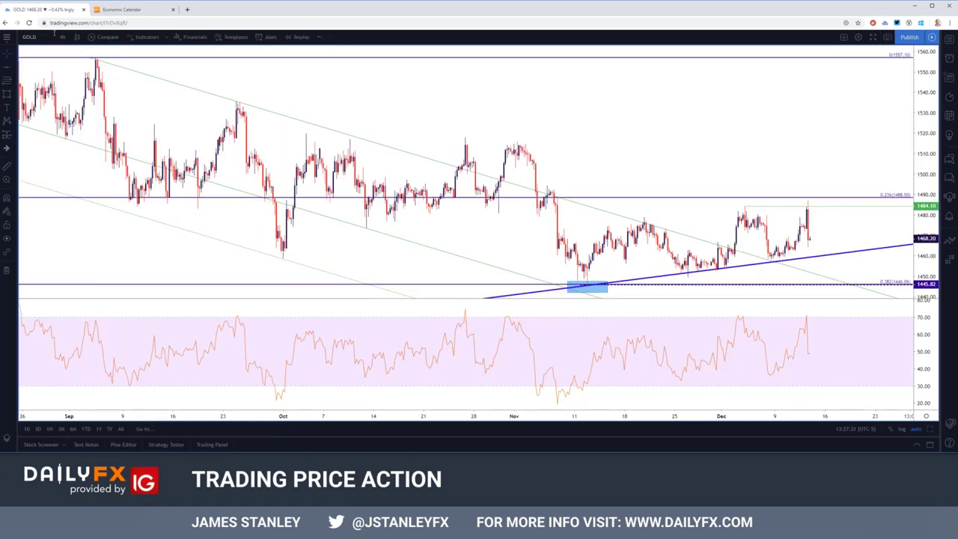
double_click(431, 96)
left_click(63, 37)
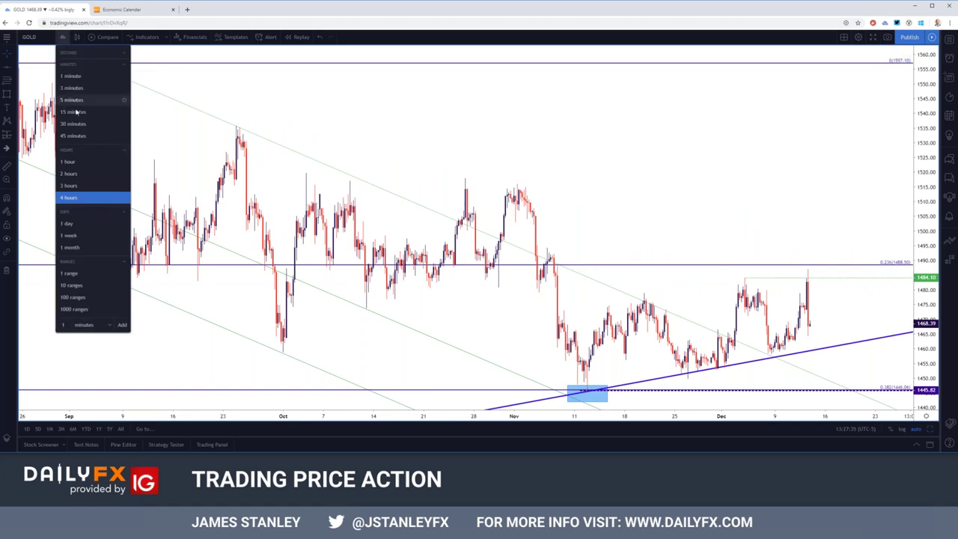
left_click(74, 162)
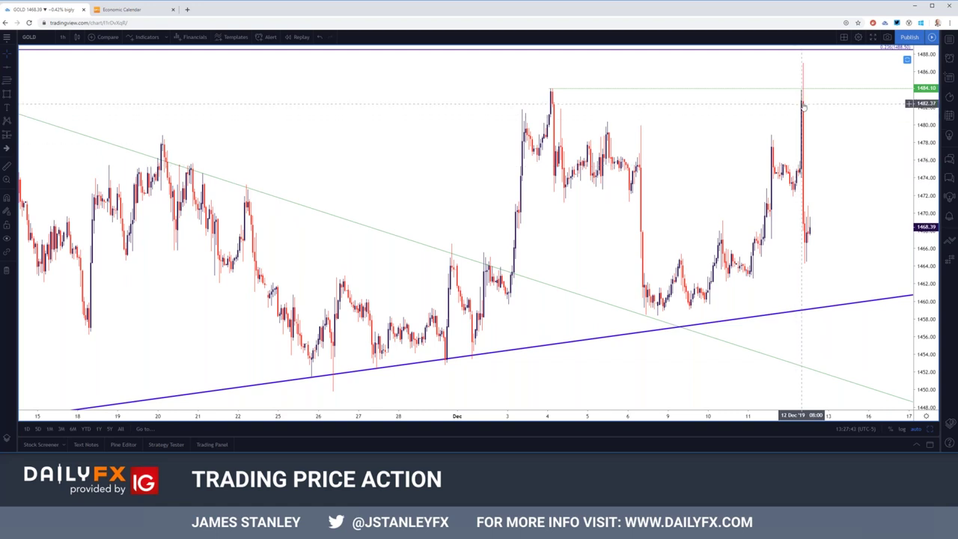
left_click(63, 36)
left_click(73, 112)
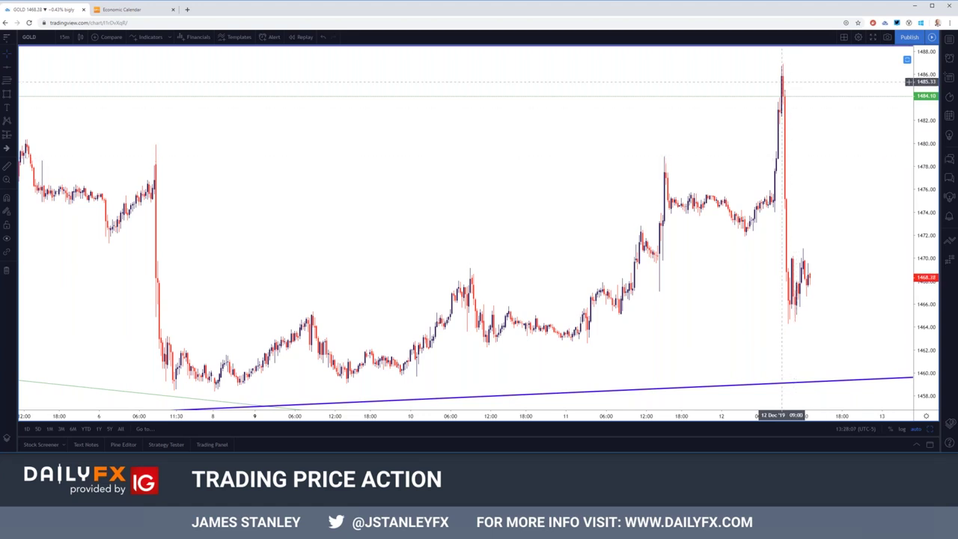
left_click(783, 91)
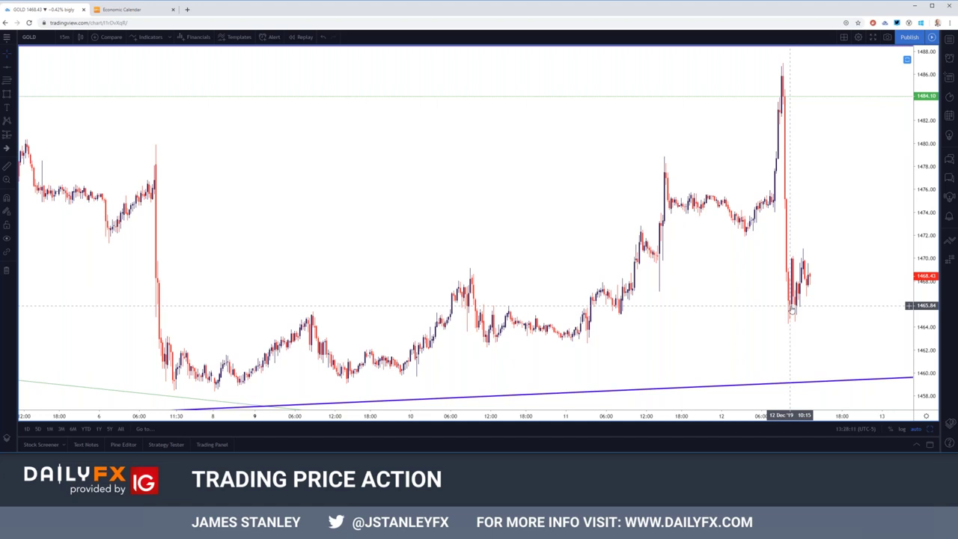
left_click(64, 37)
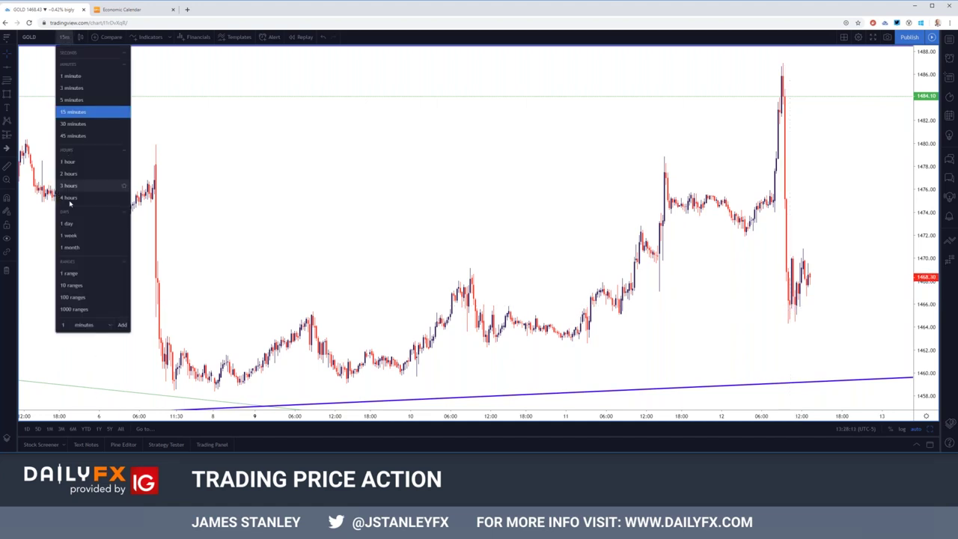
left_click(119, 163)
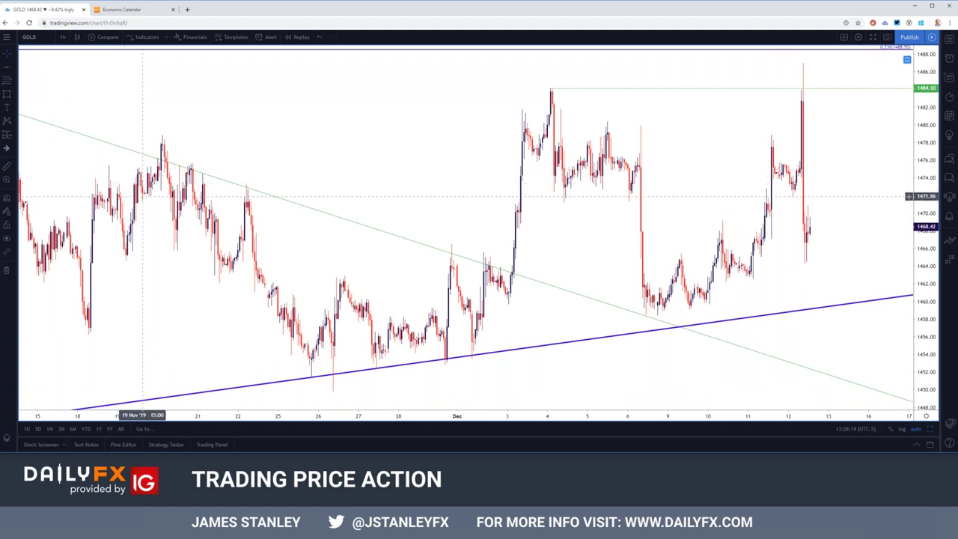
left_click(63, 37)
Put Gold on 1-day candles and zoom in slightly.
left_click(67, 224)
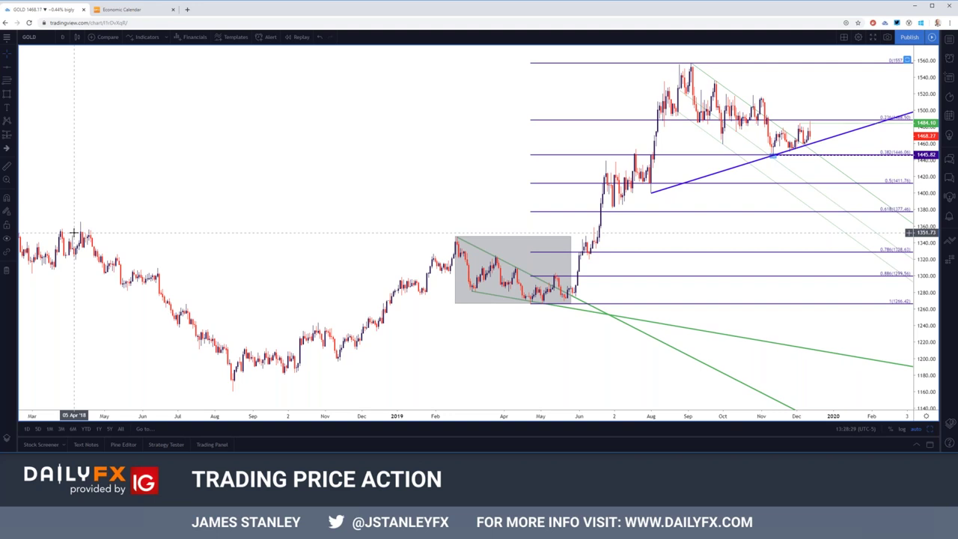
scroll(150, 266, "up", 4)
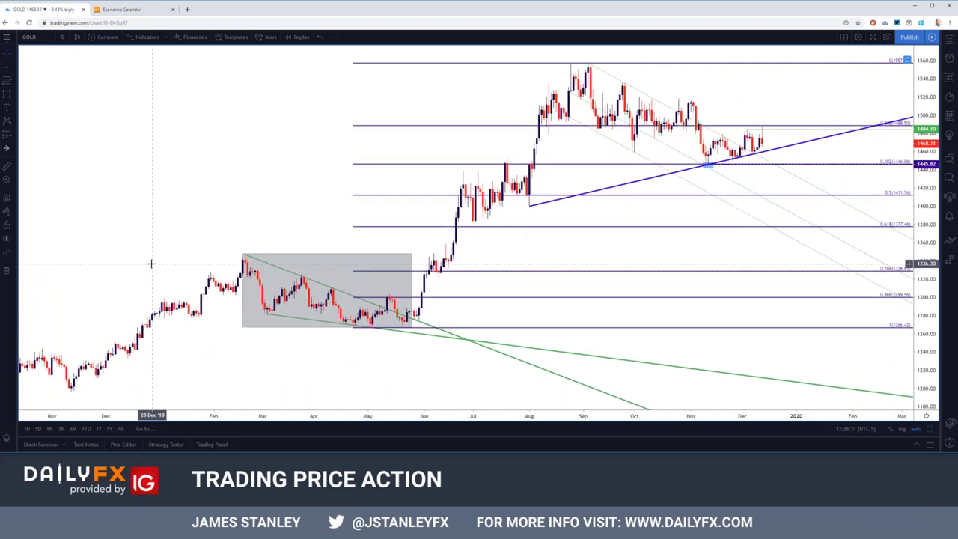
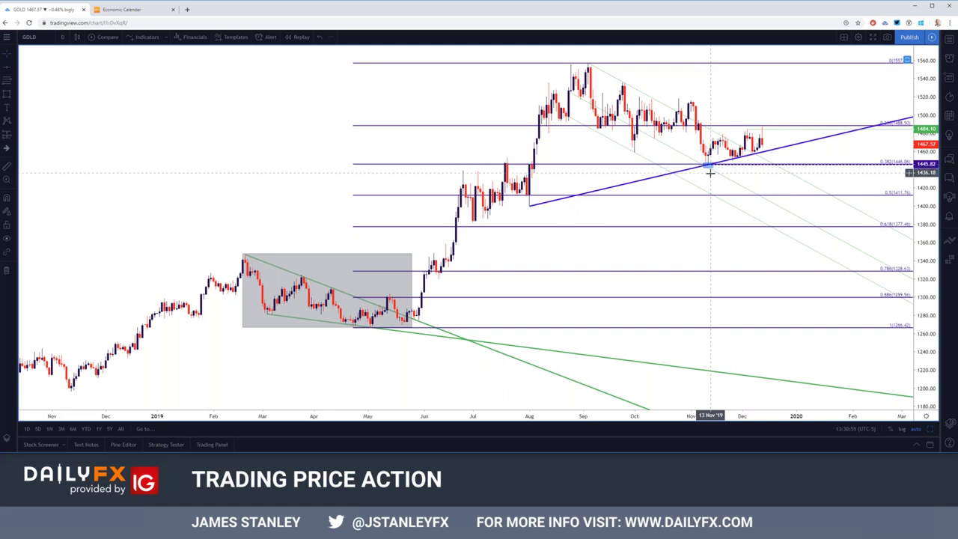
Enlarge the bottom-left GOLD daily chart from the four-chart layout to full size.
left_click(930, 433)
left_click(931, 434)
left_click(930, 434)
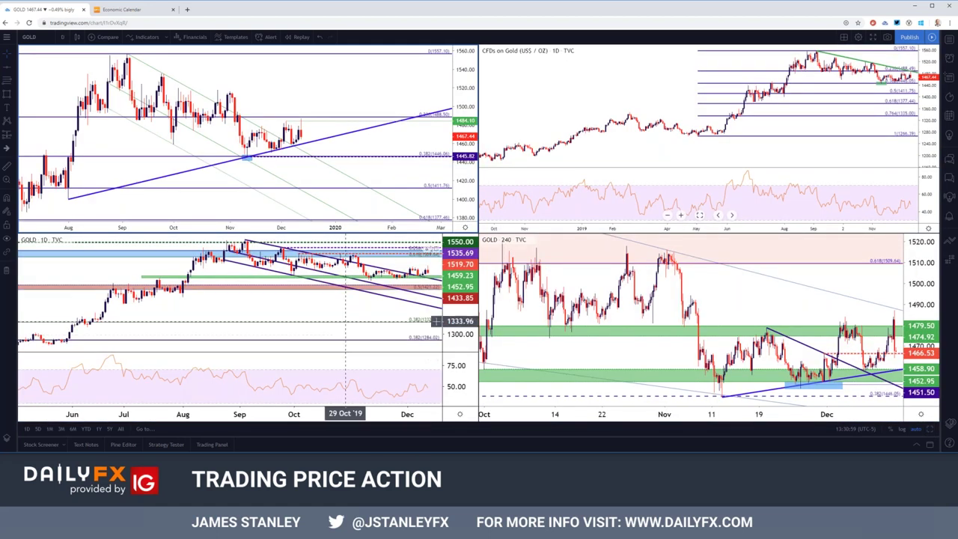
key("alt+Return")
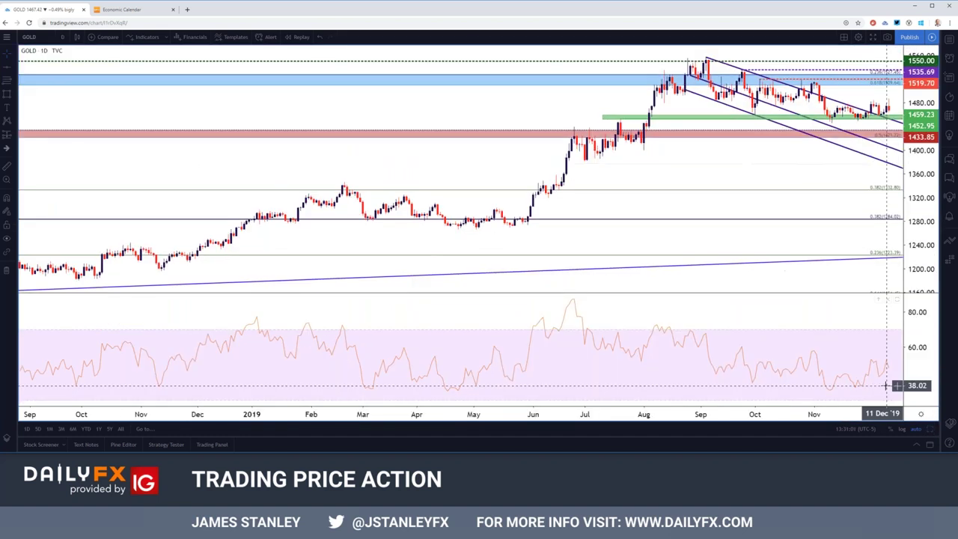
scroll(574, 170, "up", 4)
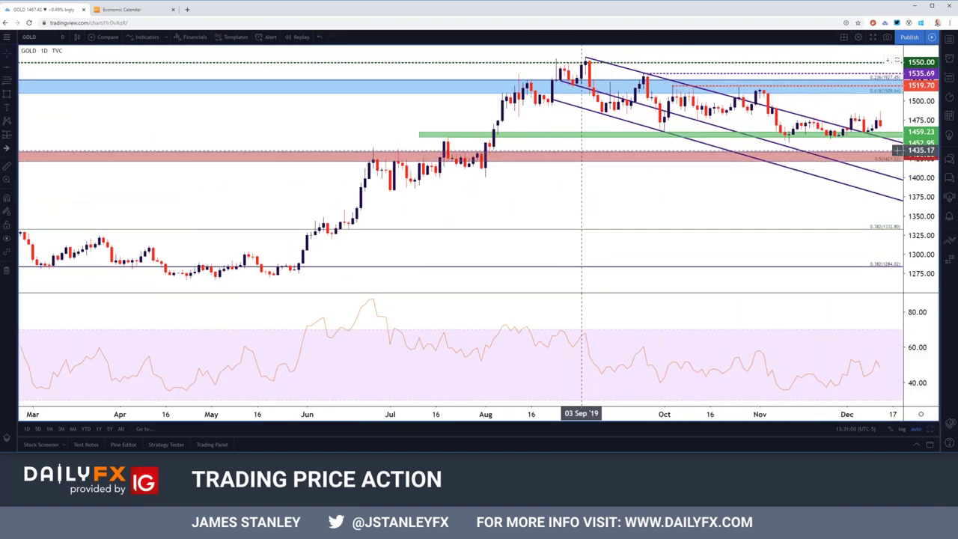
Check gold on monthly candles, then return it to the 1D daily timeframe.
left_click(62, 36)
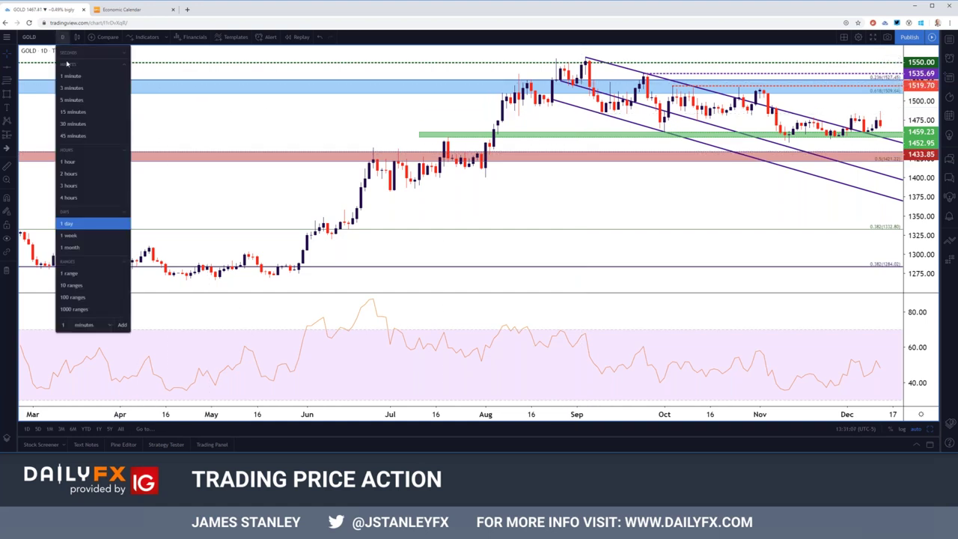
left_click(71, 248)
scroll(210, 207, "up", 5)
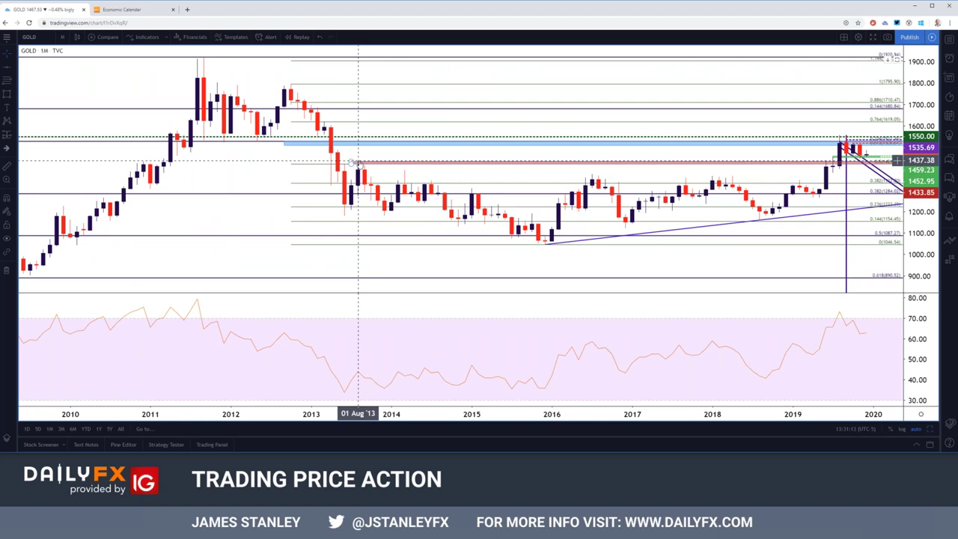
left_click(62, 37)
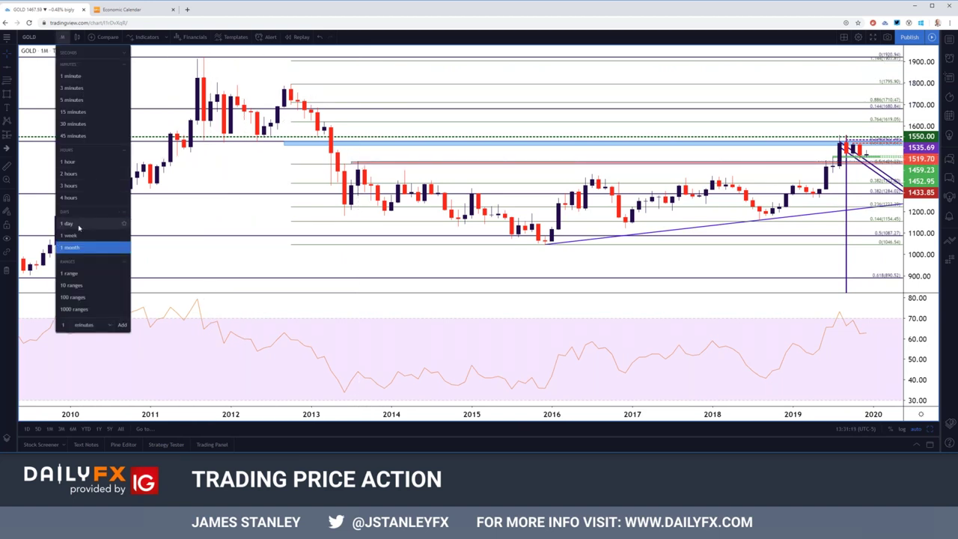
left_click(78, 224)
scroll(165, 246, "up", 3)
scroll(165, 247, "down", 2)
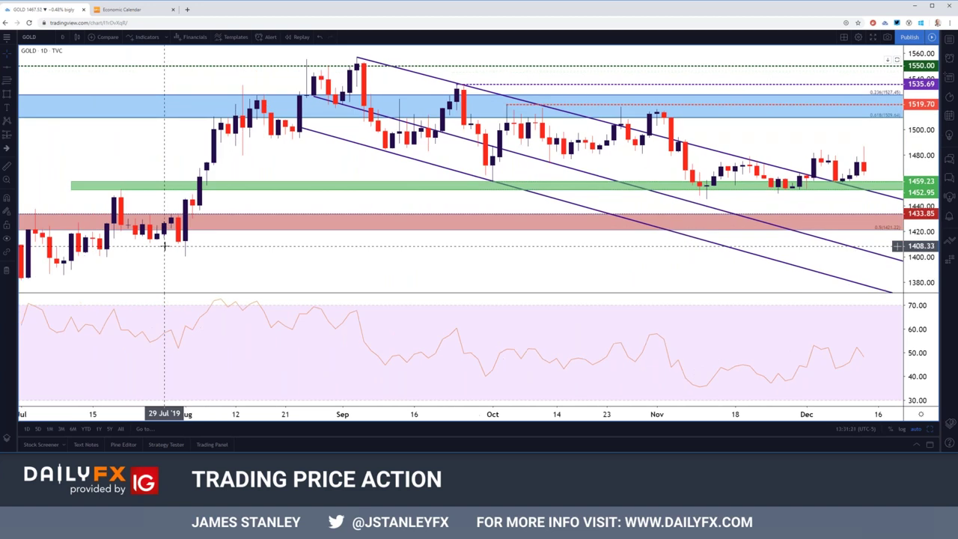
scroll(217, 243, "down", 2)
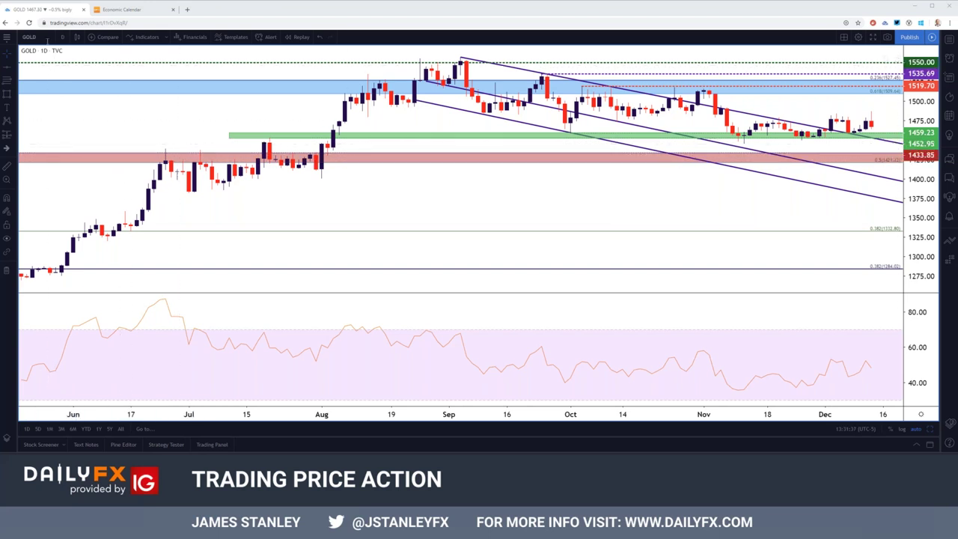
Load USDJPY, enlarge its daily chart to full size, and switch it to 4-hour candles.
type("USDJPY")
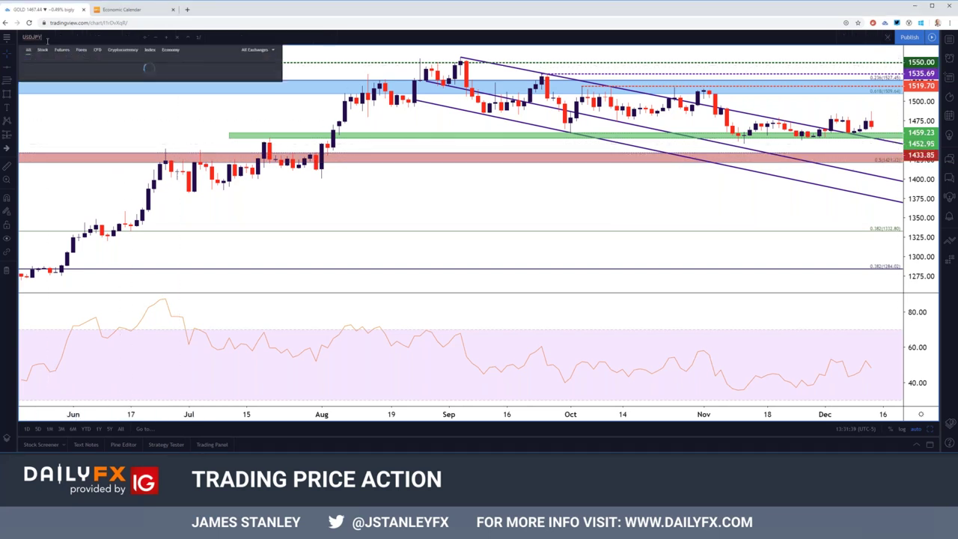
key("Return")
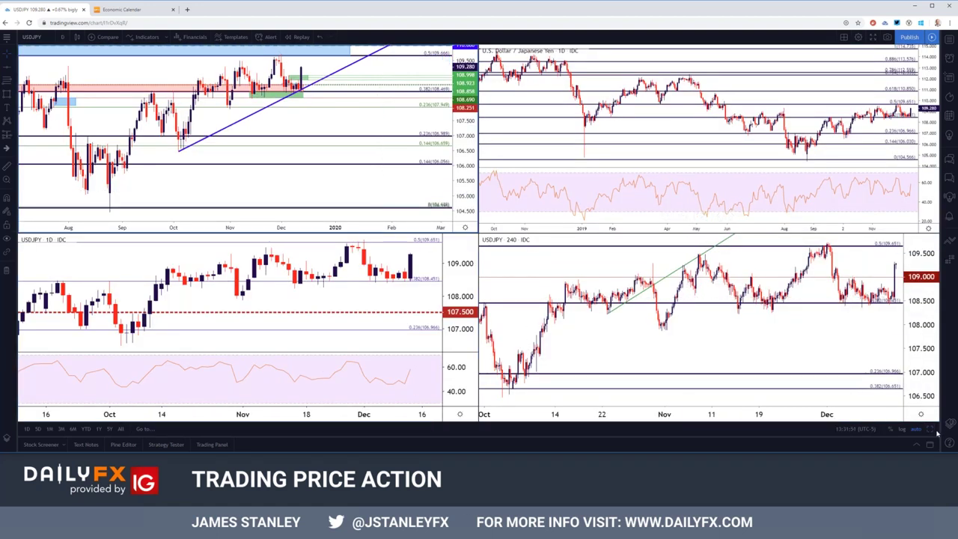
key("alt+Return")
scroll(788, 323, "up", 3)
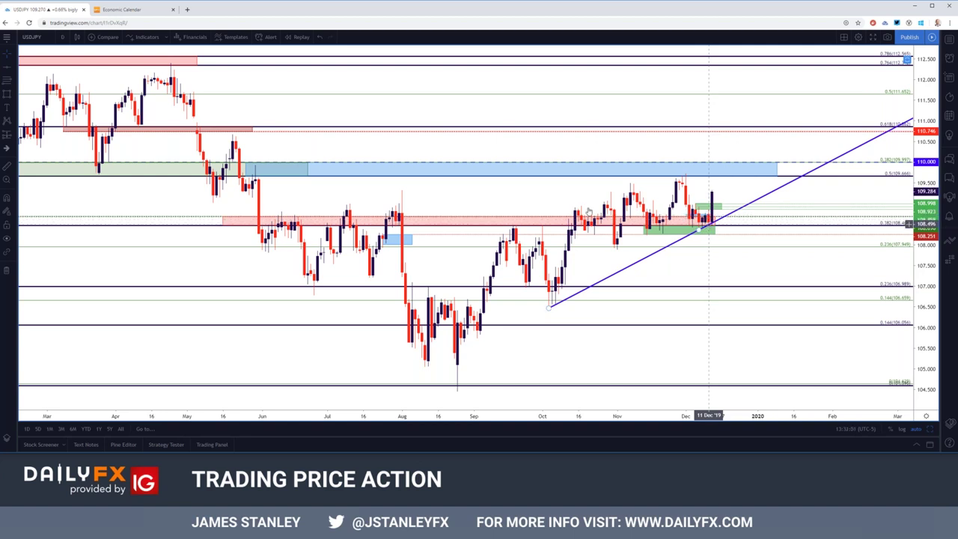
left_click(63, 37)
left_click(70, 199)
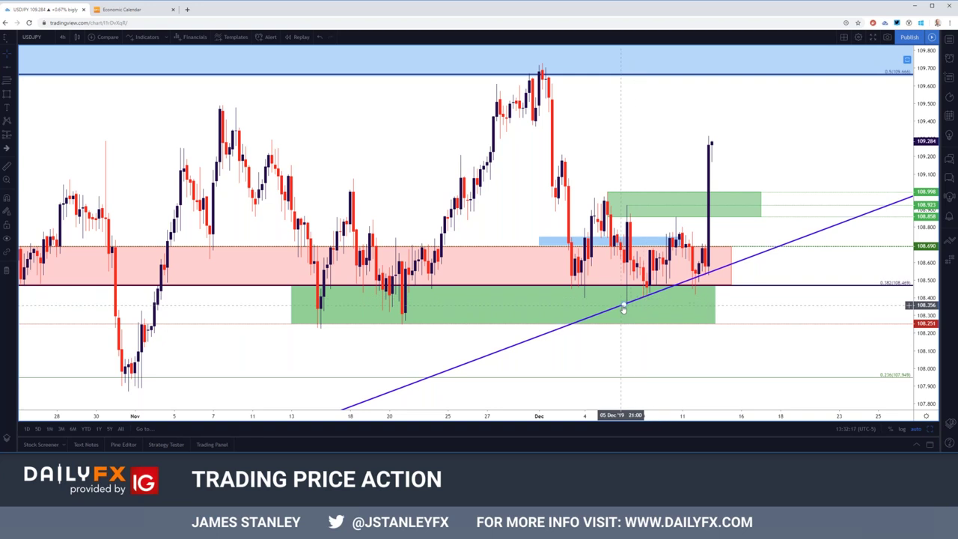
scroll(619, 314, "down", 2)
scroll(620, 323, "down", 3)
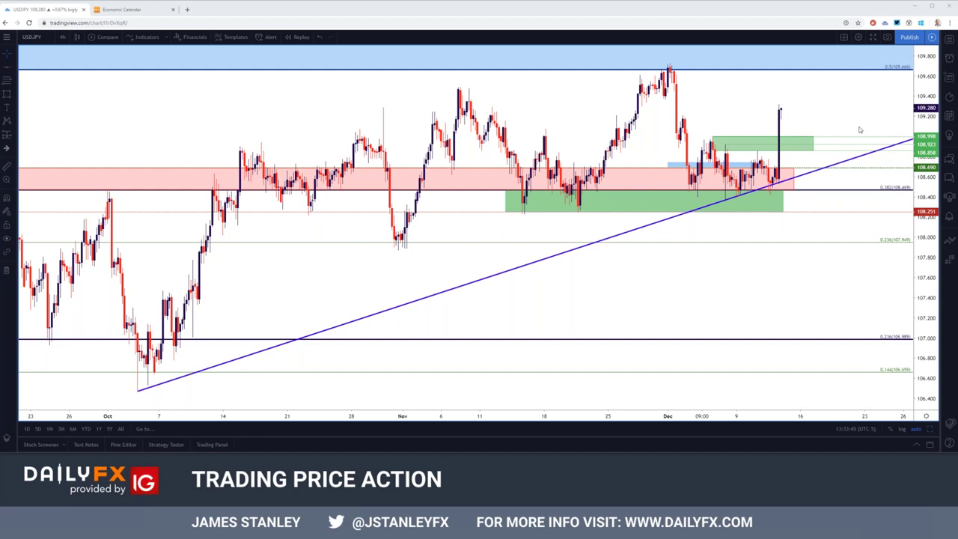
left_click(43, 38)
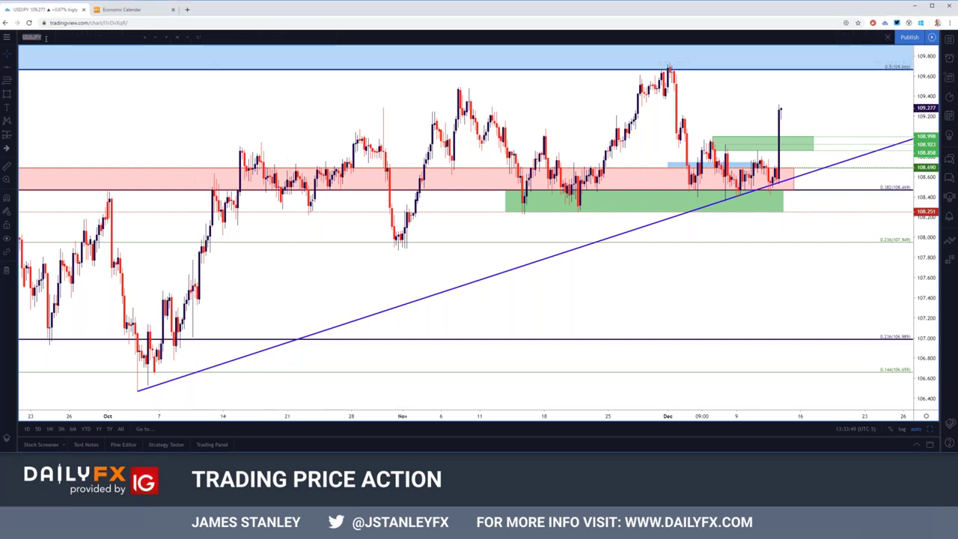
Enter EURUSD as the chart symbol and set the interval to 1 hour.
type("EURUS")
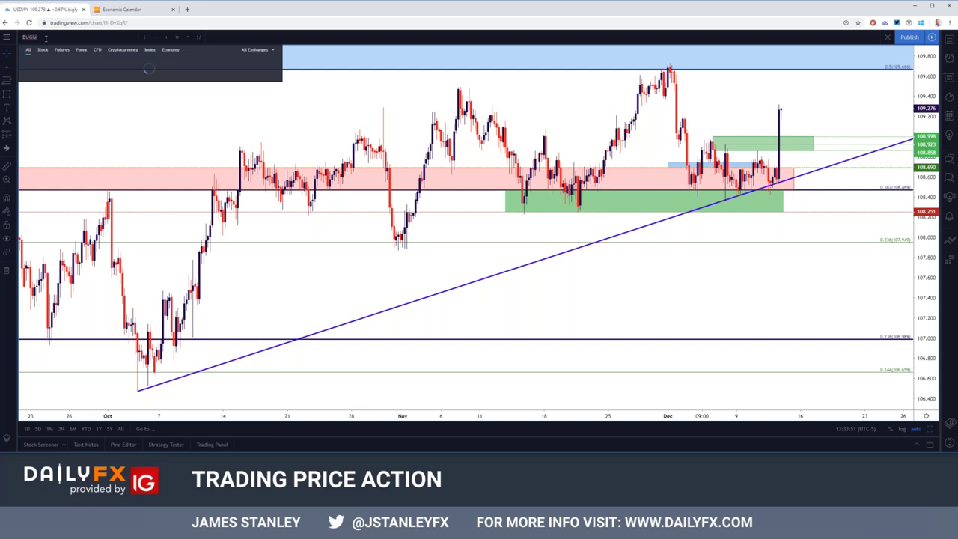
type("D")
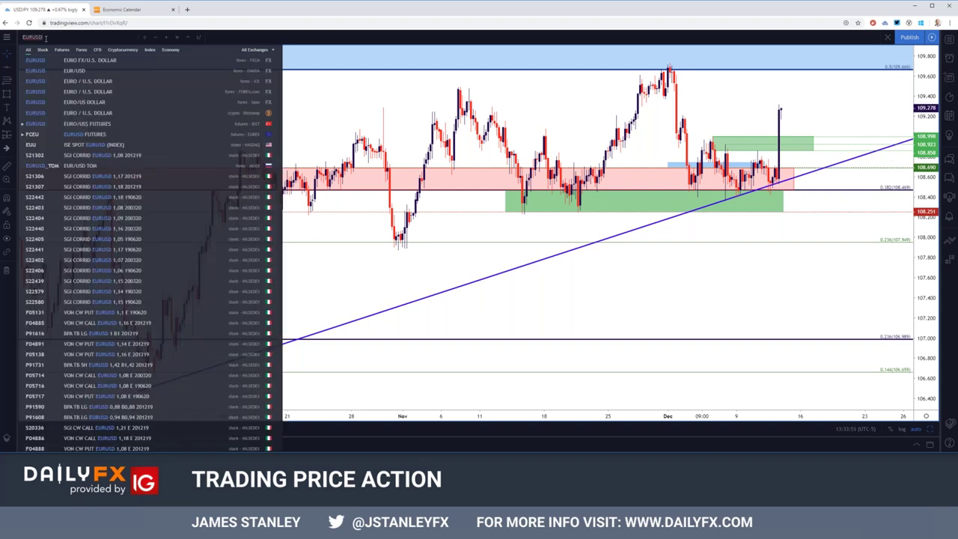
key("Return")
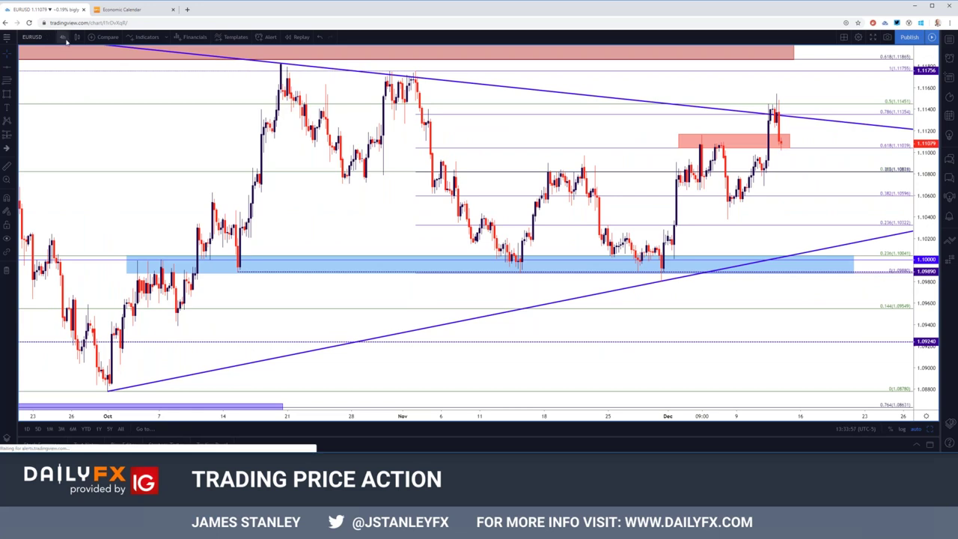
left_click(63, 37)
left_click(68, 161)
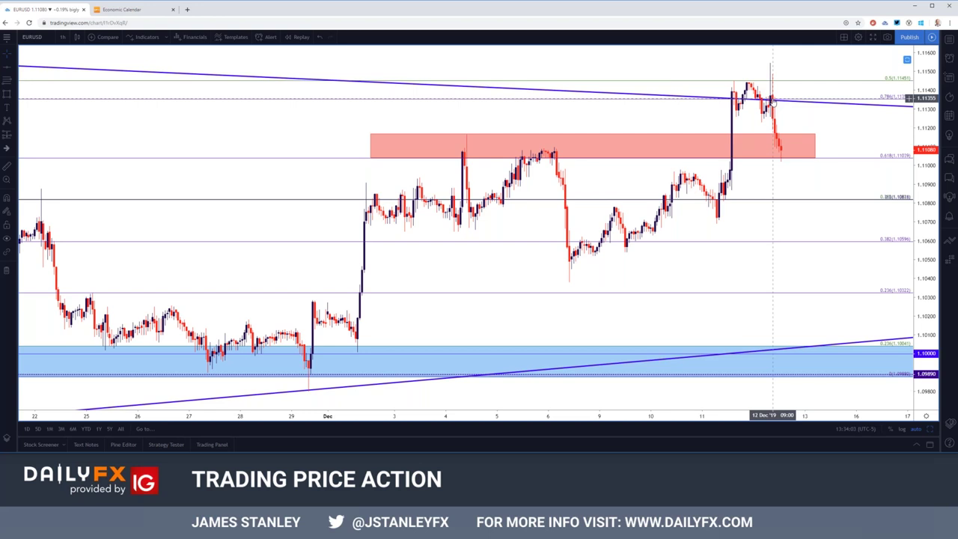
scroll(774, 103, "down", 2)
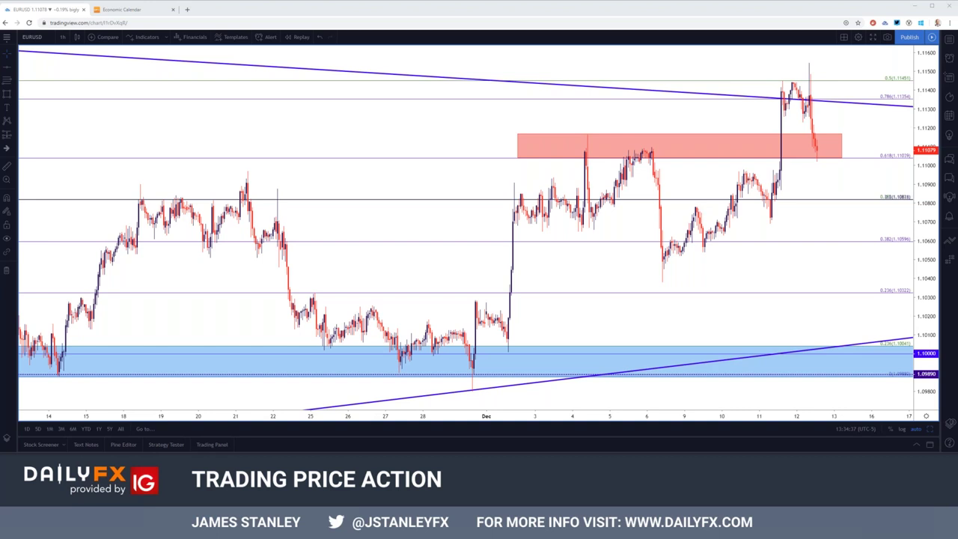
Glance at EURUSD on weekly candles, then settle on the daily timeframe.
left_click(62, 36)
left_click(89, 233)
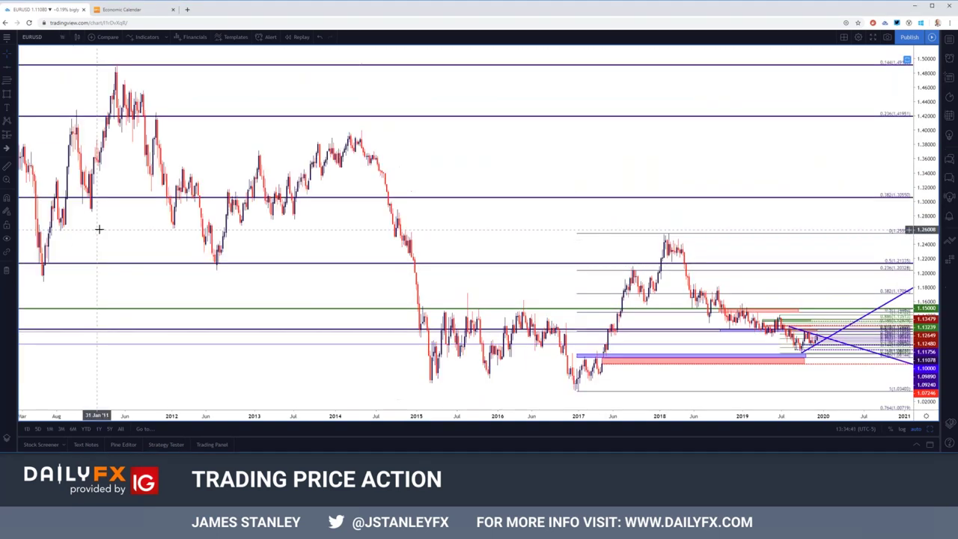
scroll(105, 225, "up", 2)
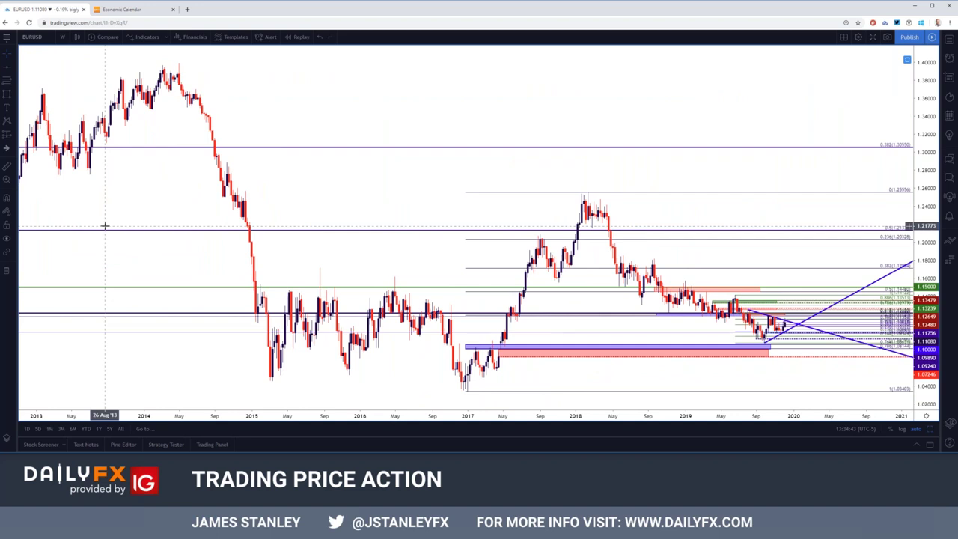
scroll(105, 226, "up", 3)
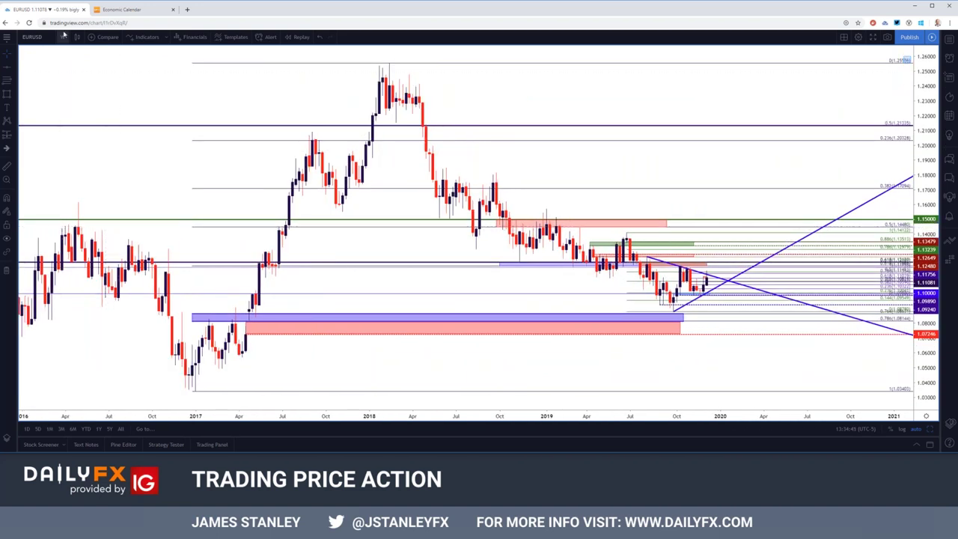
left_click(63, 35)
left_click(73, 216)
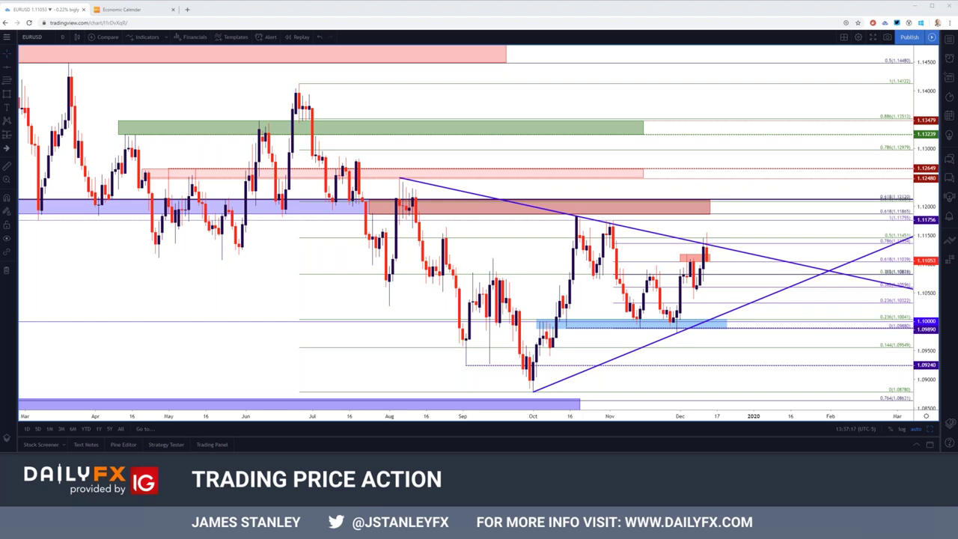
In Chart settings under Appearance, set the scales text size to 28 and apply.
right_click(713, 154)
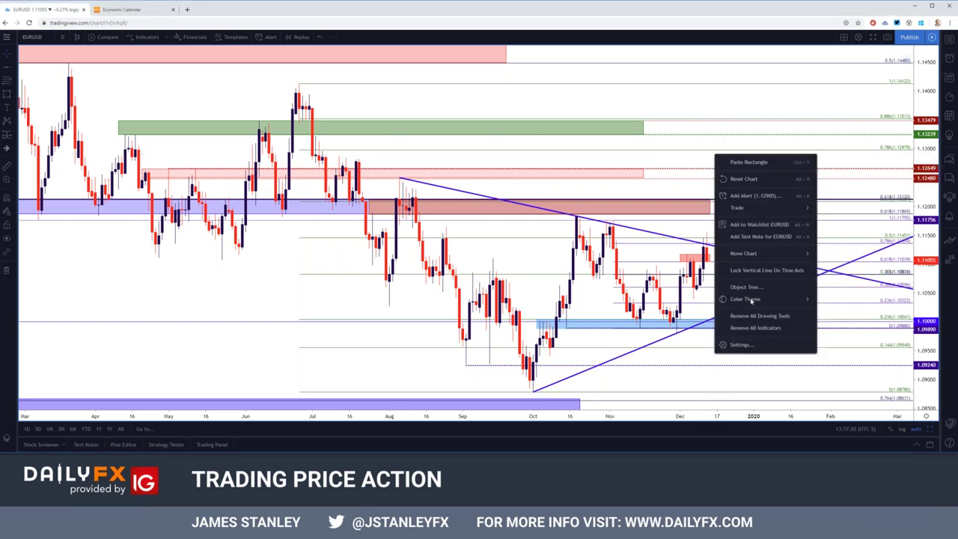
left_click(741, 345)
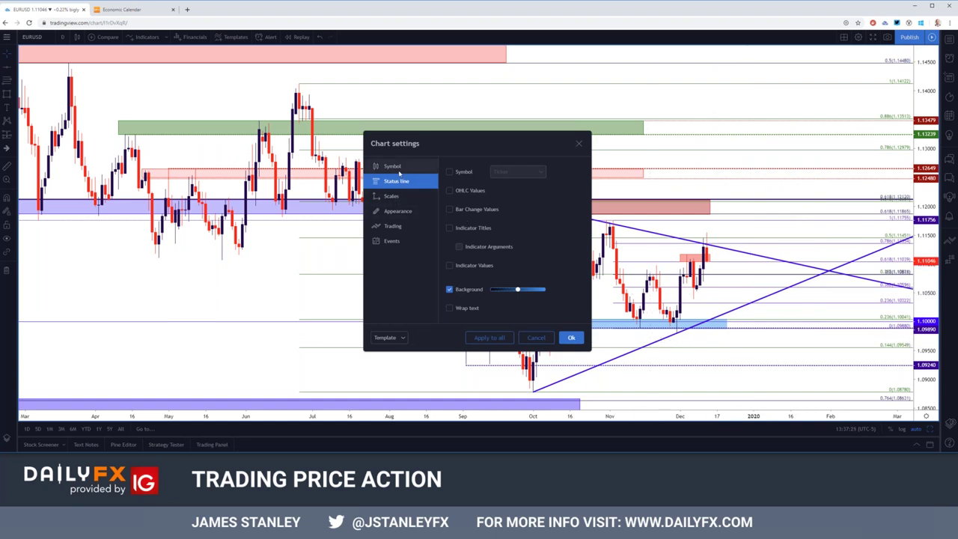
left_click(399, 168)
left_click(399, 196)
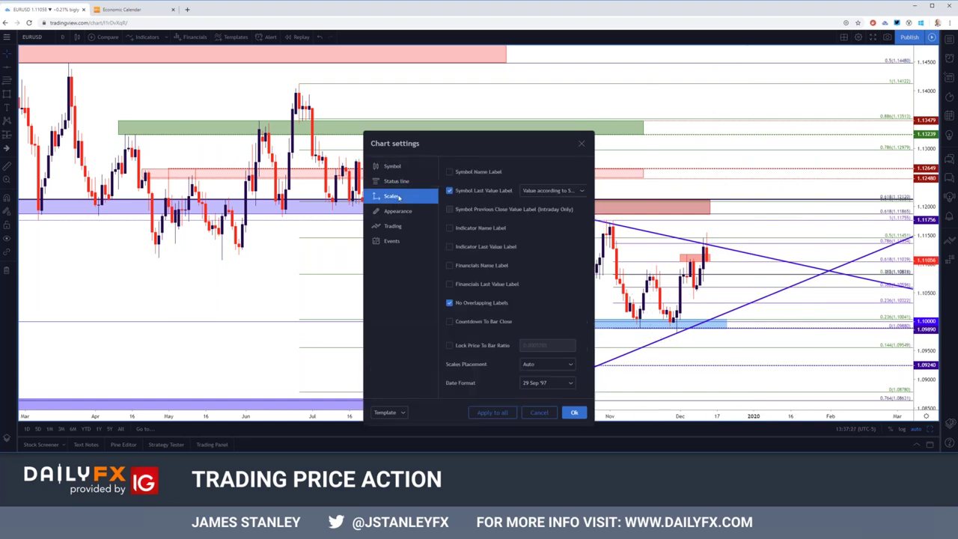
left_click(398, 185)
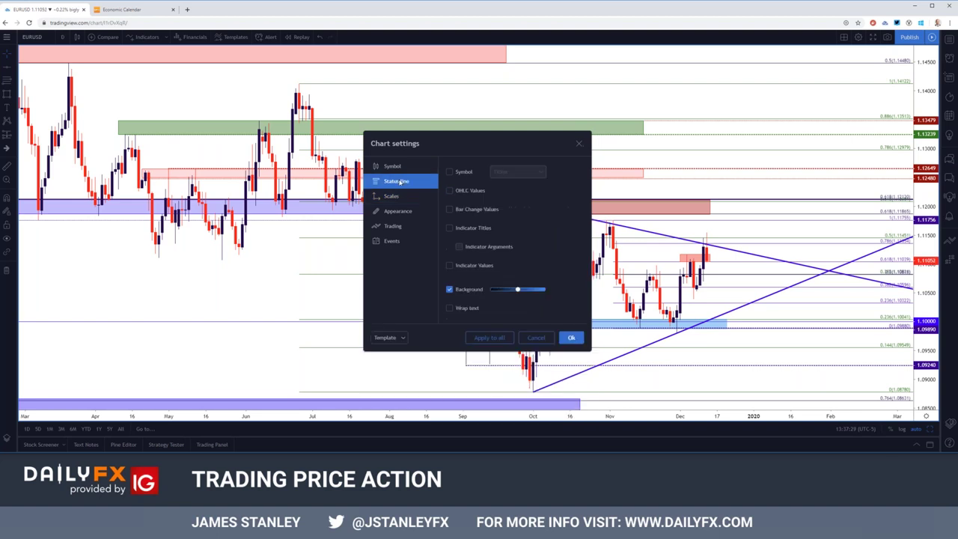
left_click(395, 226)
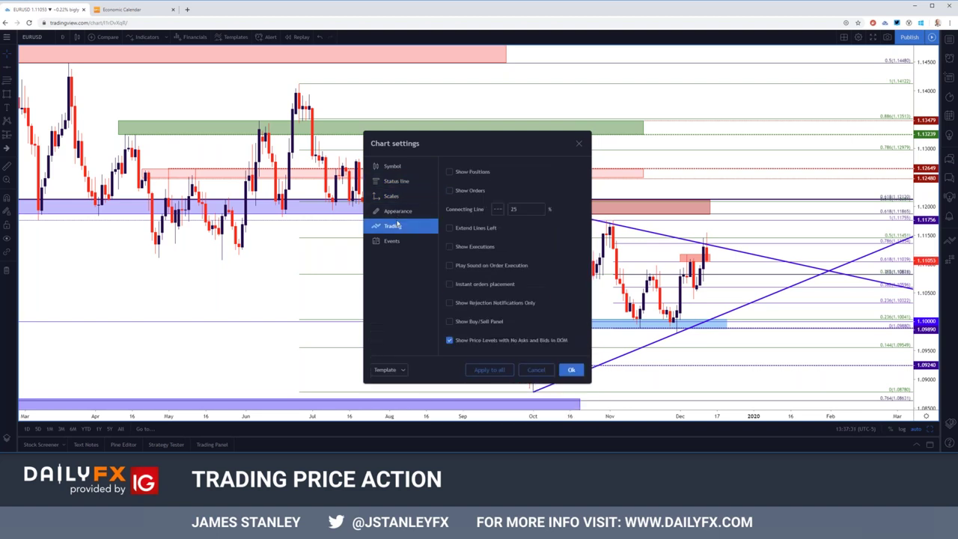
left_click(397, 212)
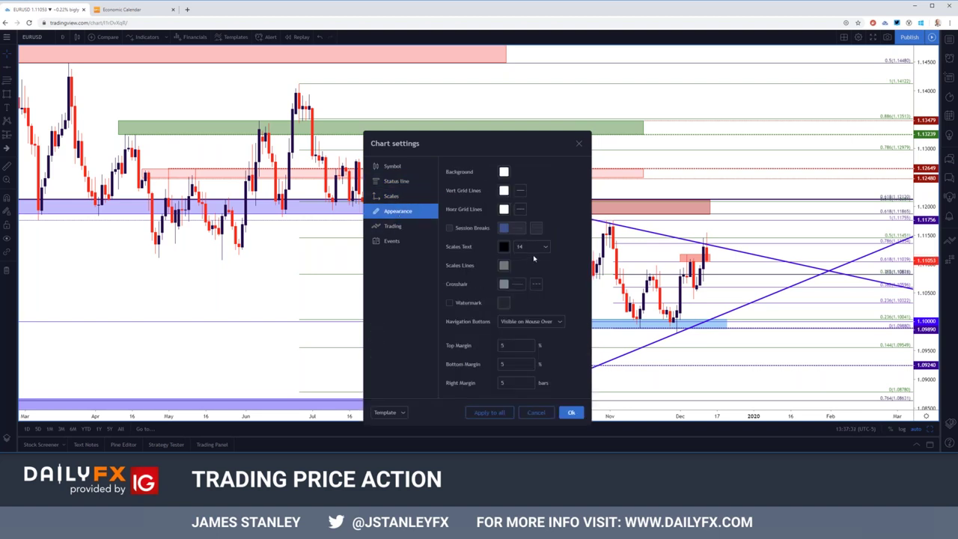
left_click(531, 247)
left_click(529, 322)
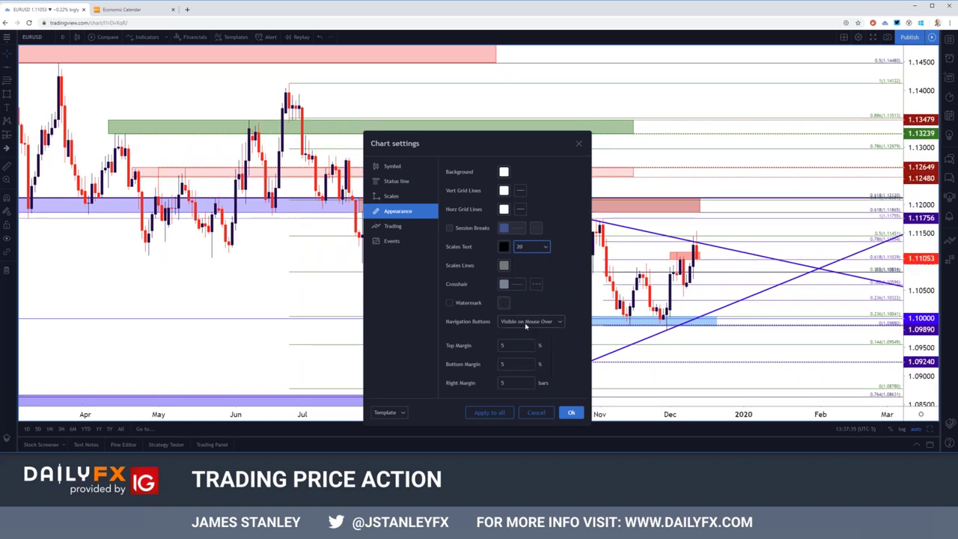
left_click(537, 251)
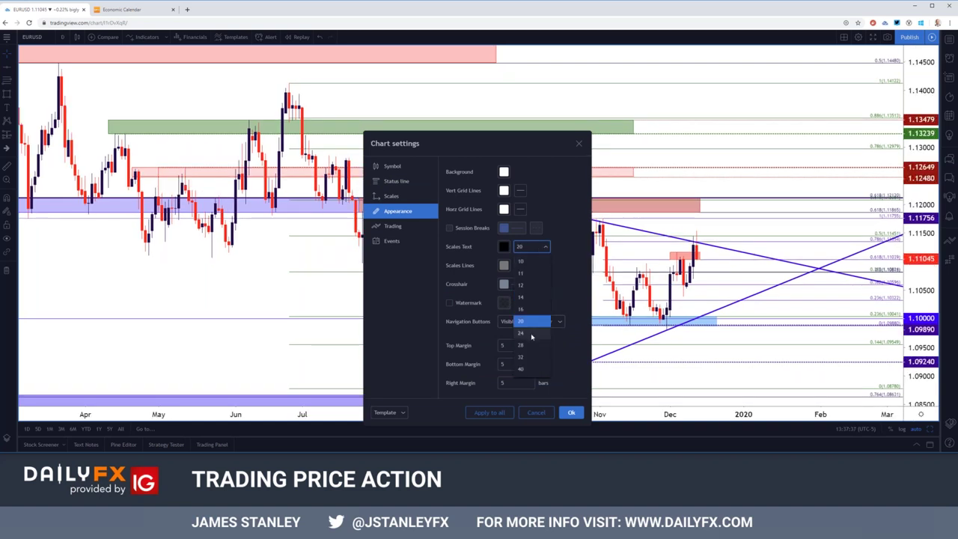
left_click(536, 345)
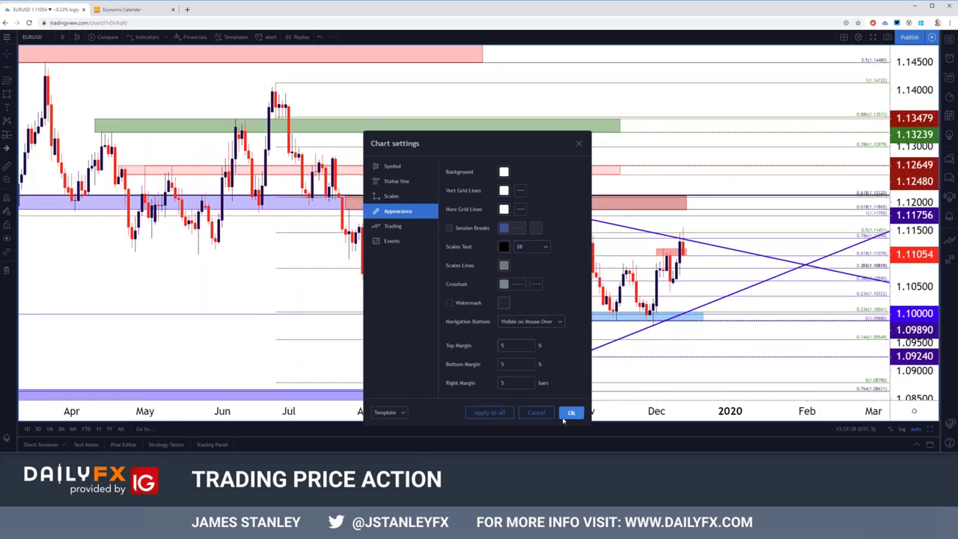
left_click(571, 412)
Zoom the EURUSD daily chart in to recent months and select the symbol box.
scroll(697, 335, "up", 1)
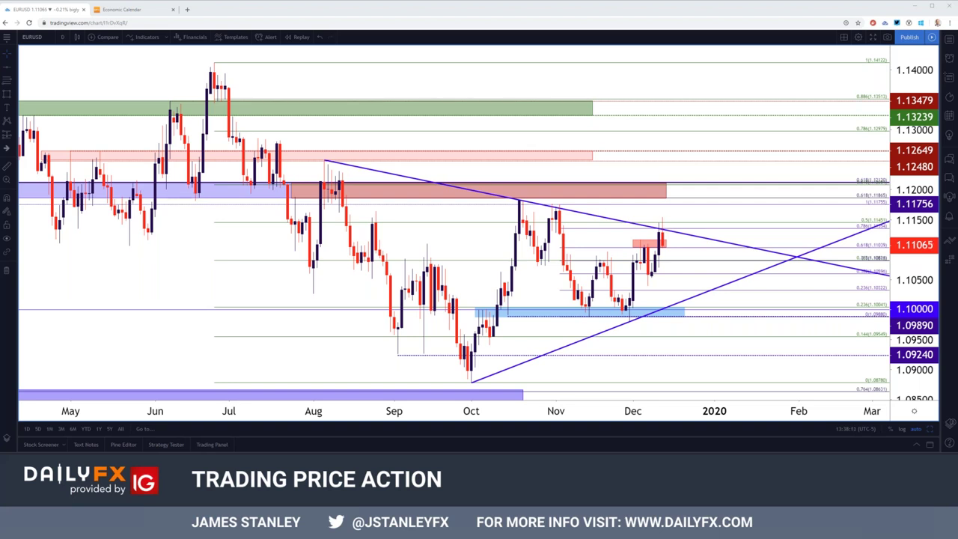
left_click(46, 38)
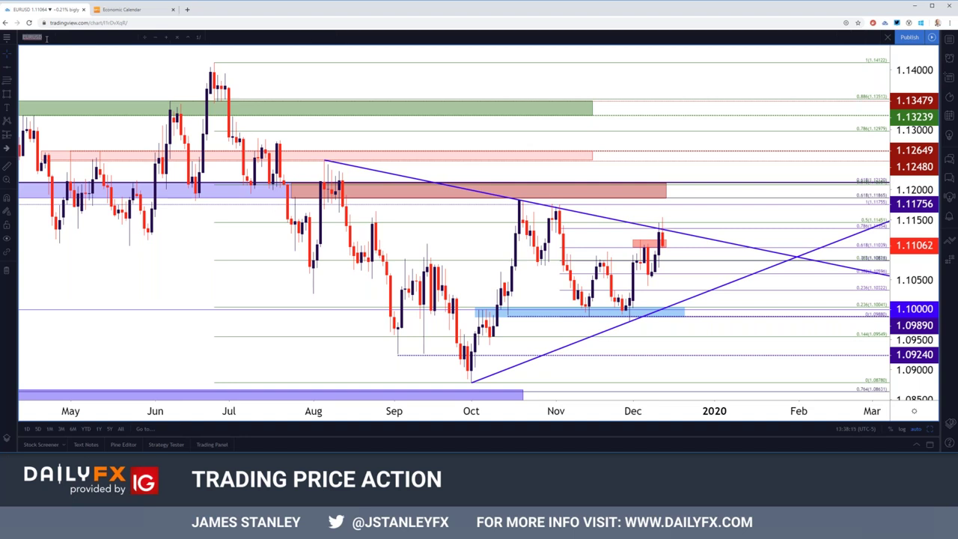
Load the DXY dollar index on 1-month candles, zoomed out to show history from the mid-2000s.
type("E")
type("Y")
key("Return")
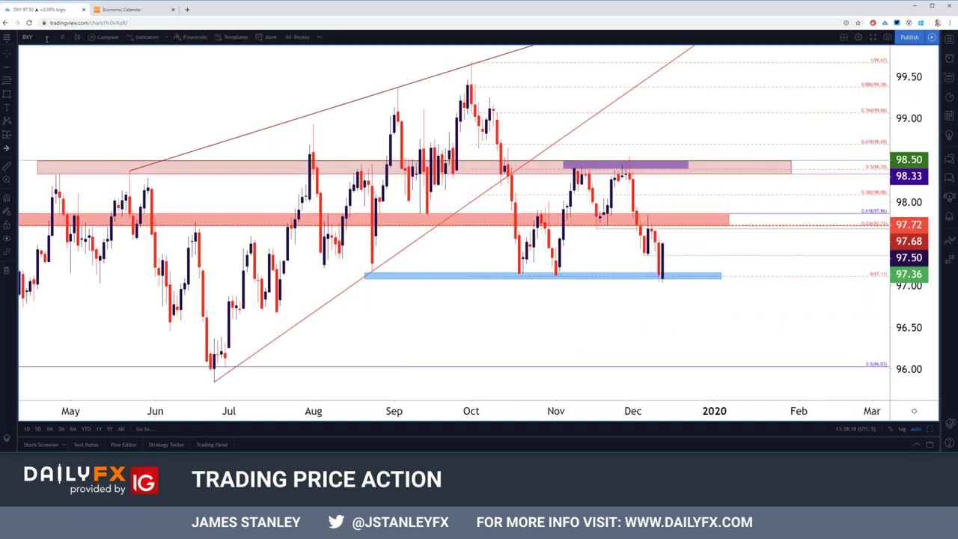
left_click(62, 37)
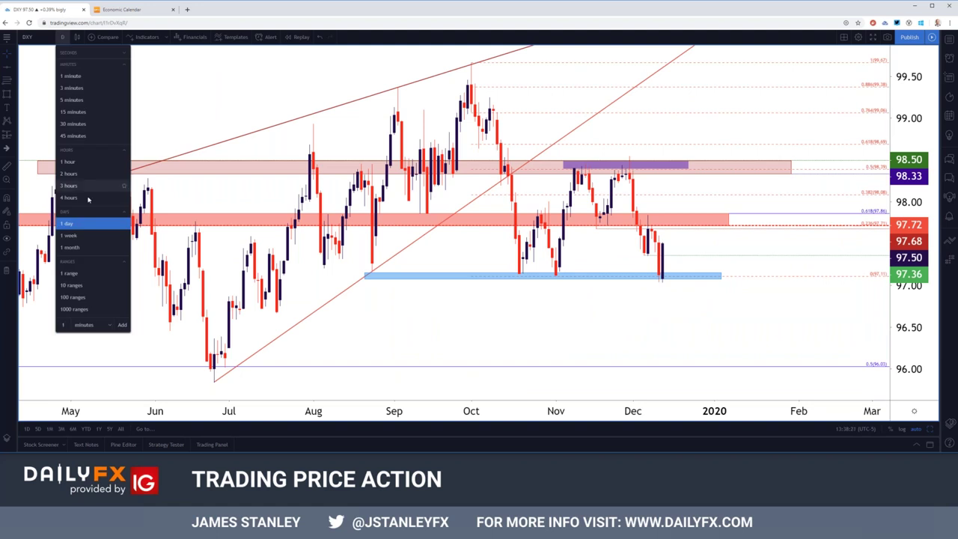
left_click(84, 247)
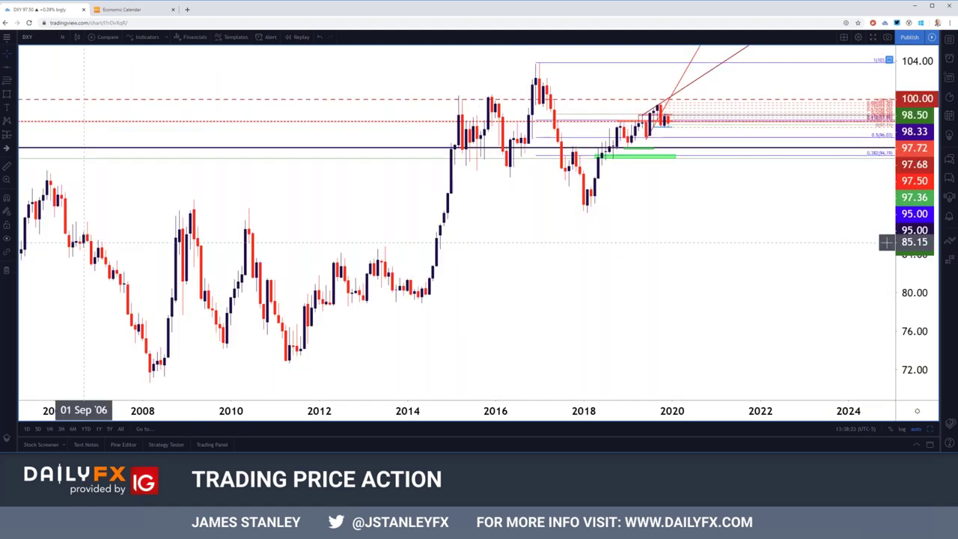
scroll(887, 242, "down", 3)
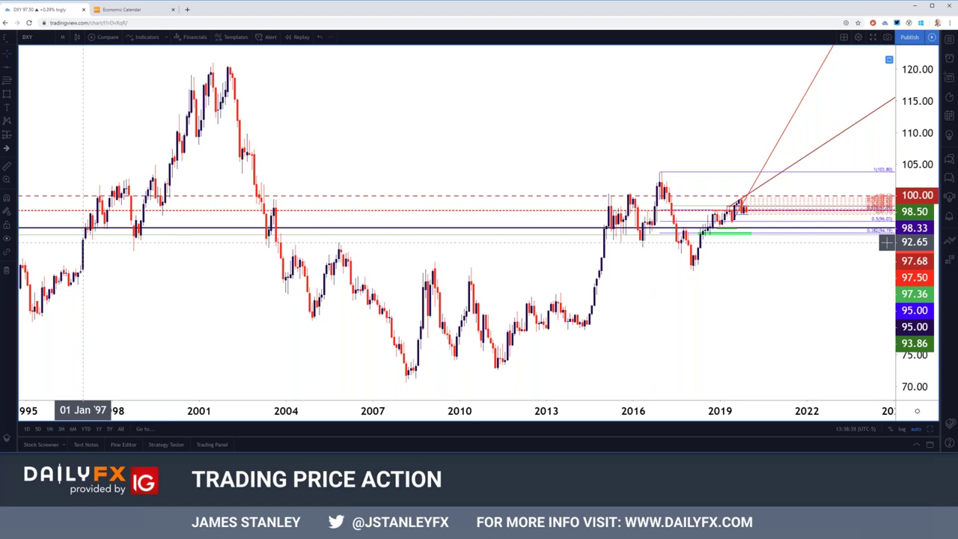
scroll(210, 267, "up", 3)
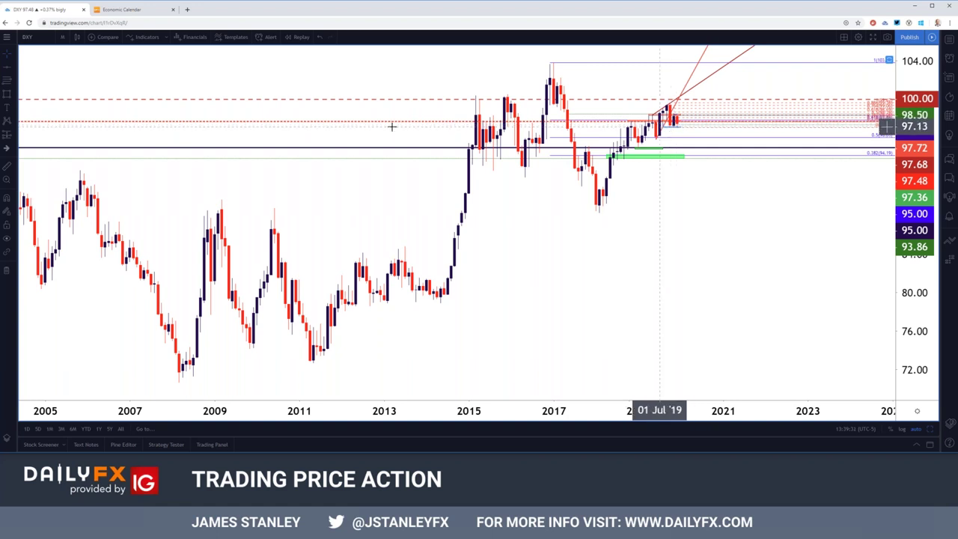
scroll(368, 128, "up", 1)
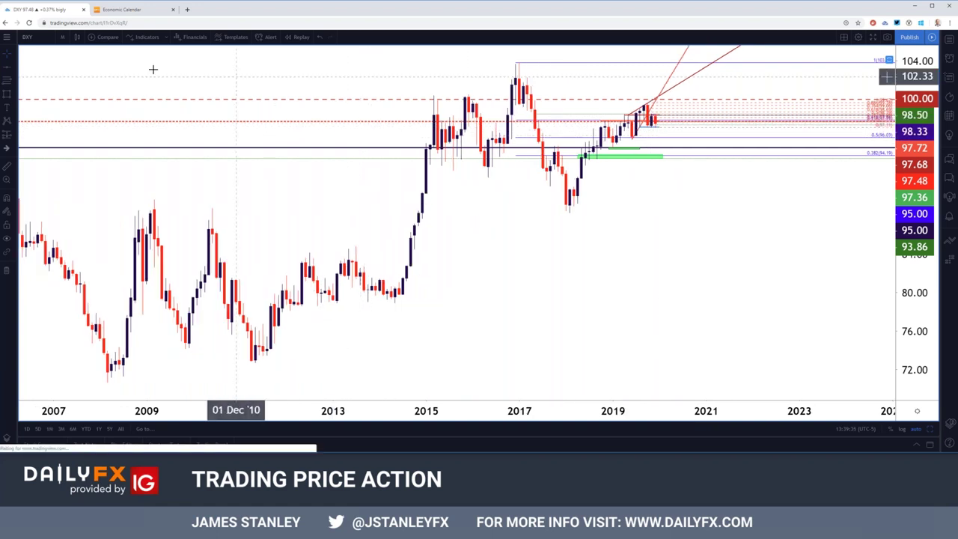
left_click(62, 37)
Switch DXY to daily, then 1-hour candles, zoomed out to late November through mid-December.
left_click(67, 223)
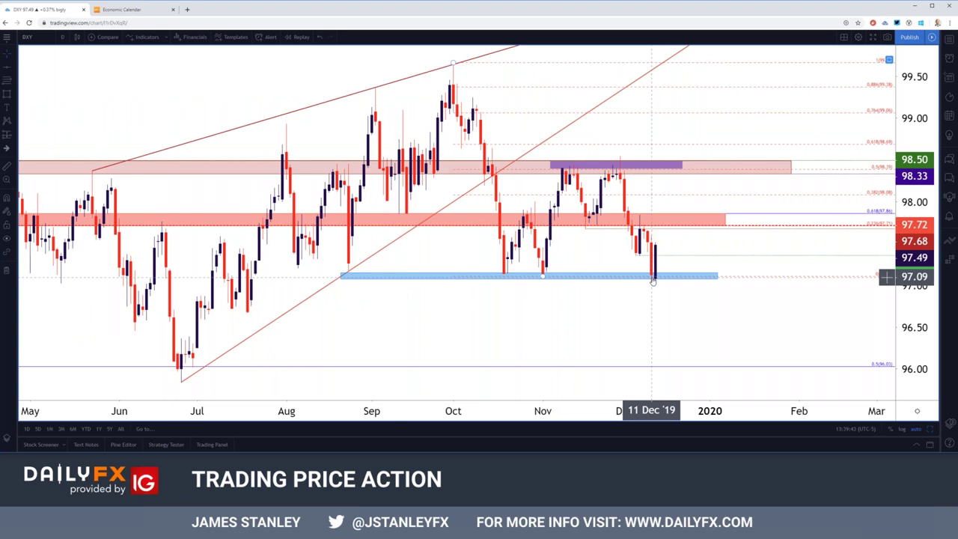
left_click(62, 37)
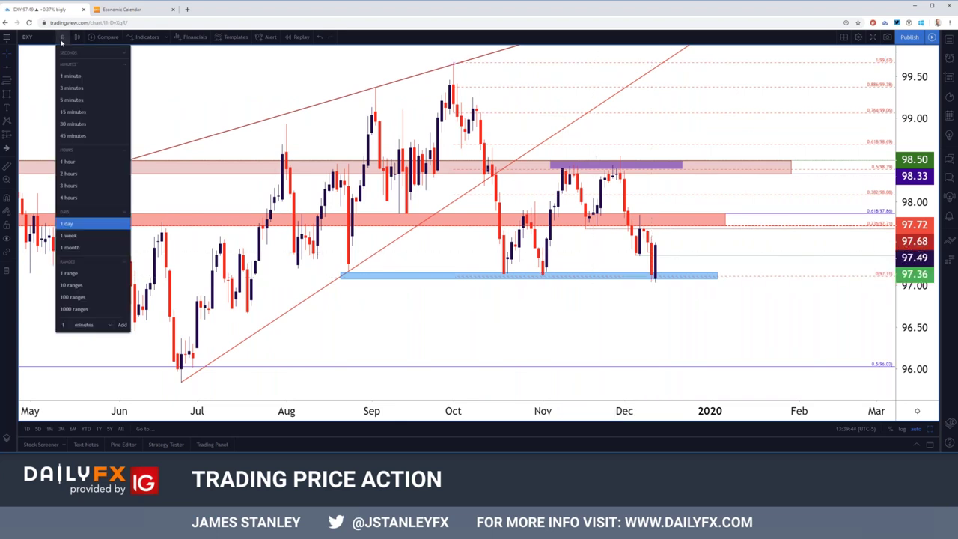
left_click(72, 161)
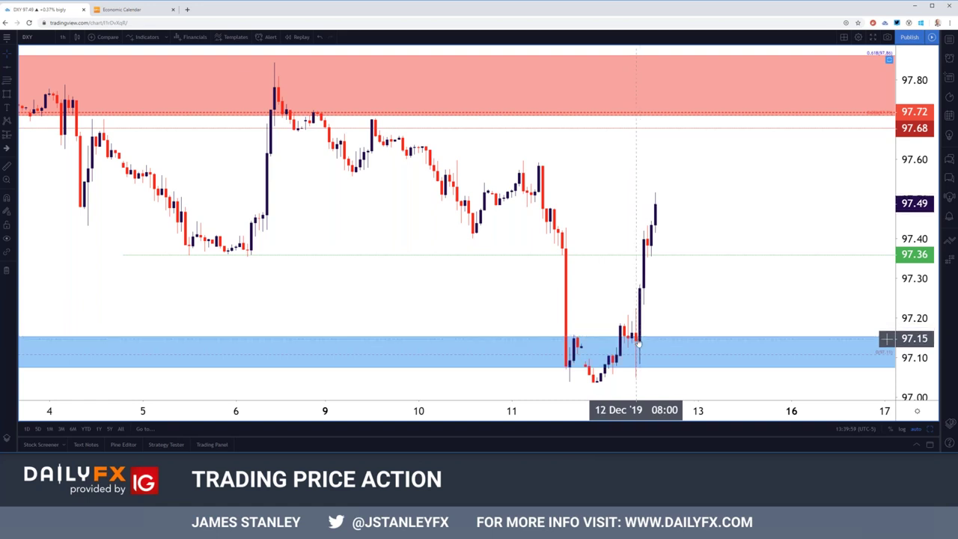
scroll(626, 219, "down", 3)
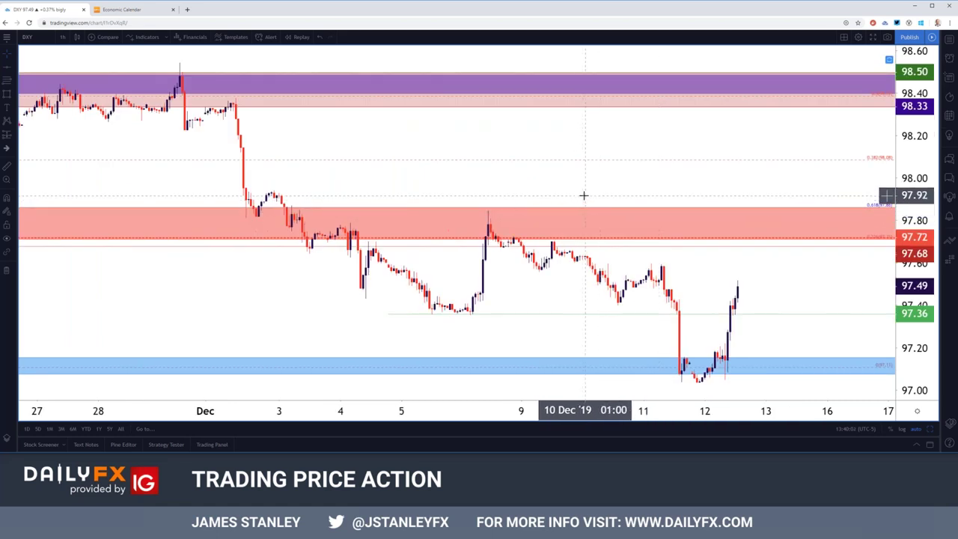
scroll(585, 196, "down", 2)
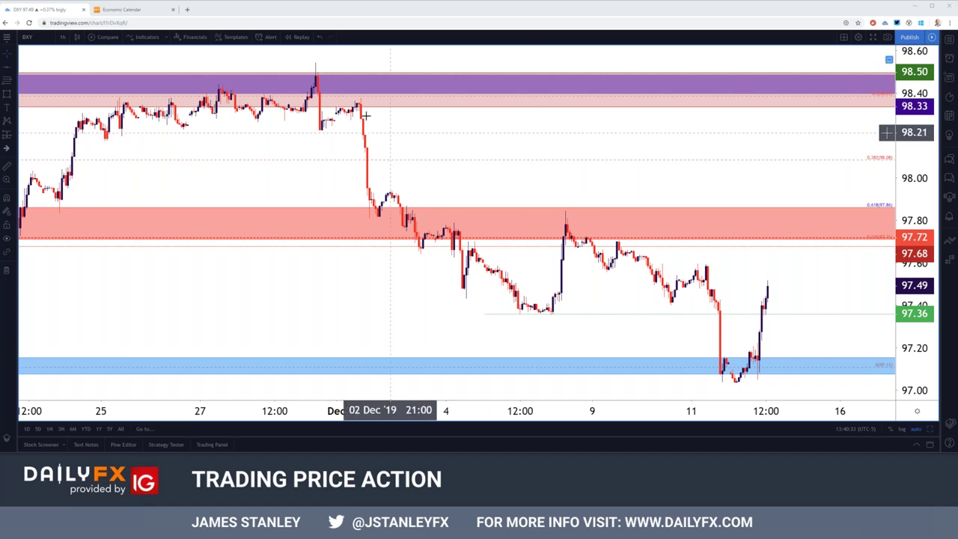
left_click(149, 9)
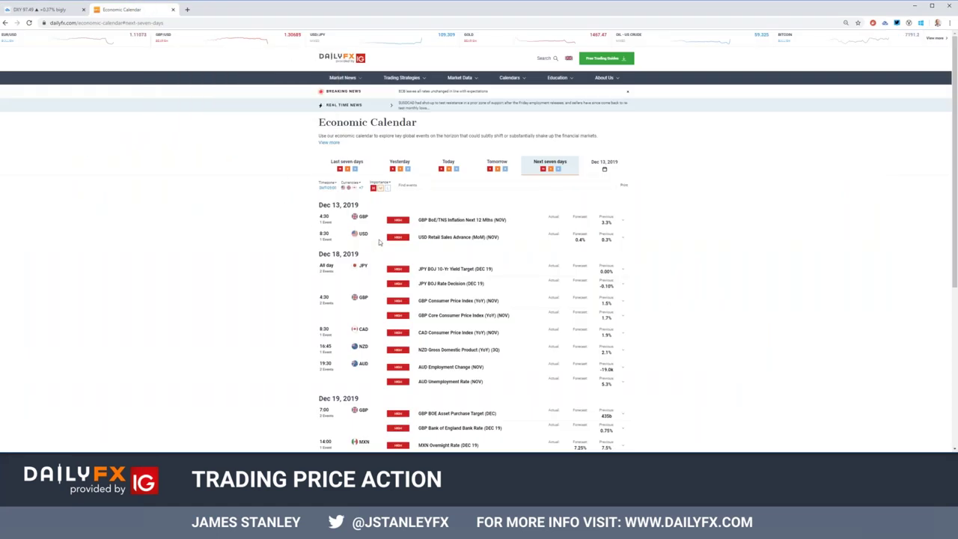
Scroll through the next seven days' high-importance events, then go back to the DXY chart.
scroll(479, 262, "down", 3)
scroll(479, 262, "up", 3)
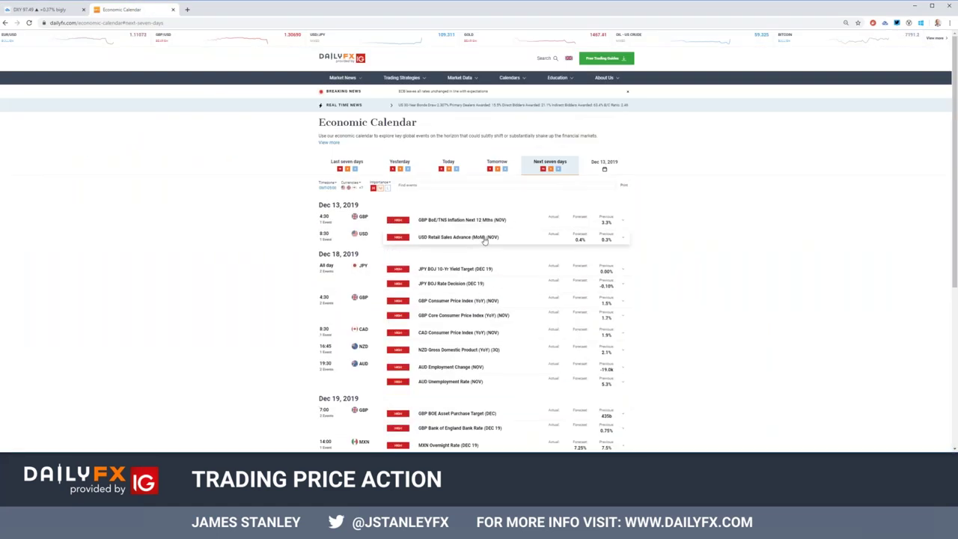
left_click_drag(956, 110, 955, 153)
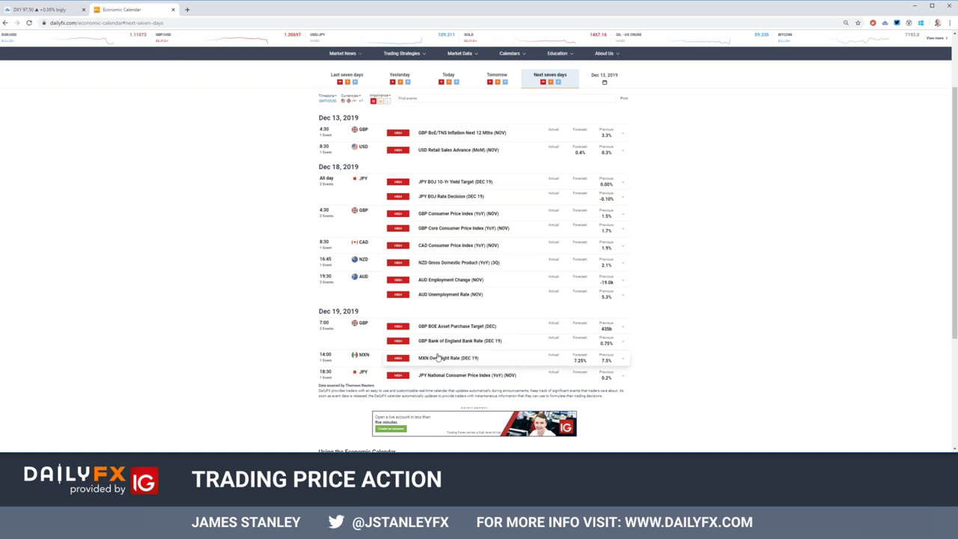
scroll(438, 360, "up", 2)
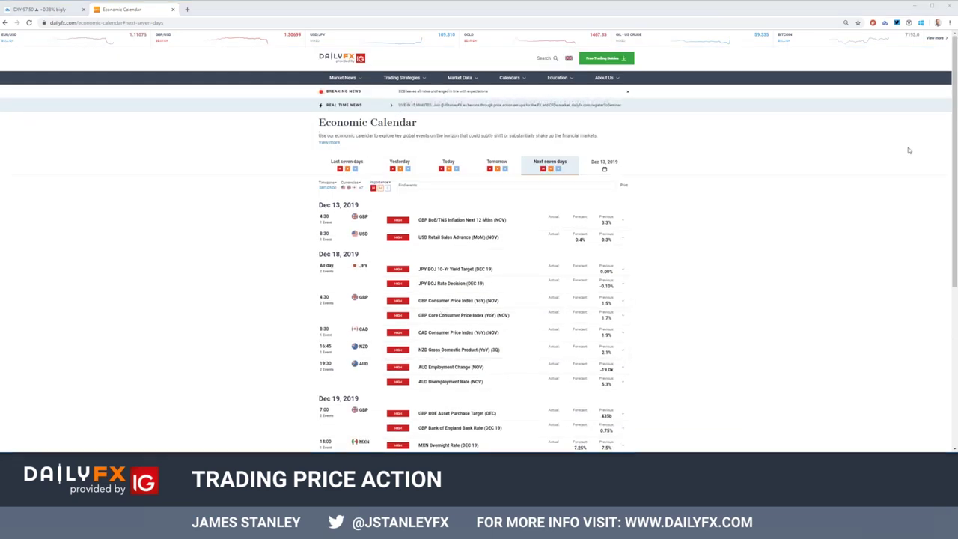
left_click(45, 10)
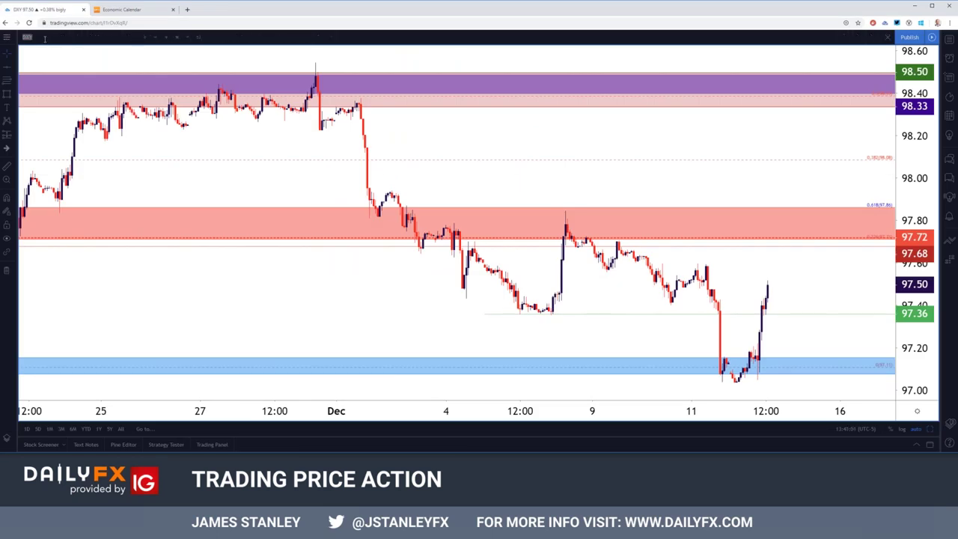
Load the SPX500 symbol and set its chart to 1-day candles.
type("SPX500")
key("Return")
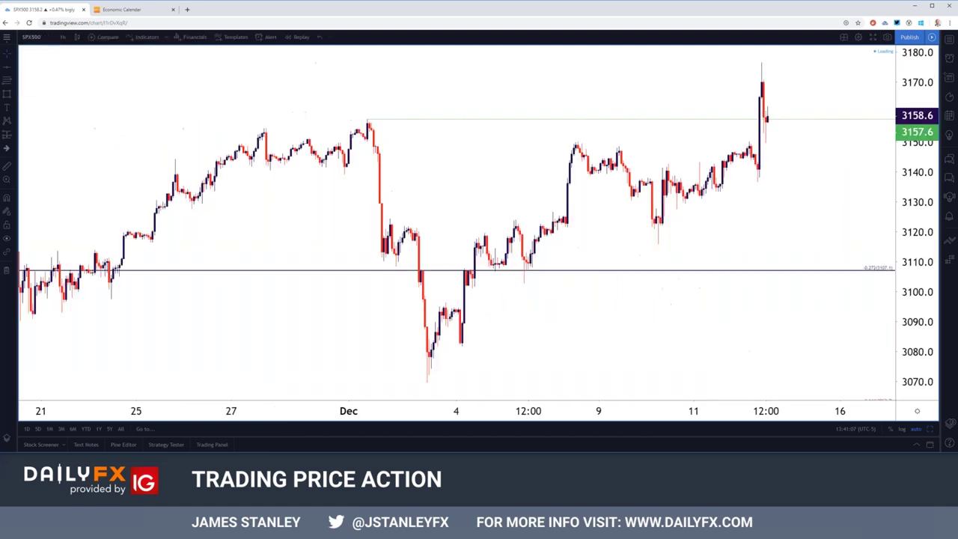
left_click(69, 39)
left_click(72, 224)
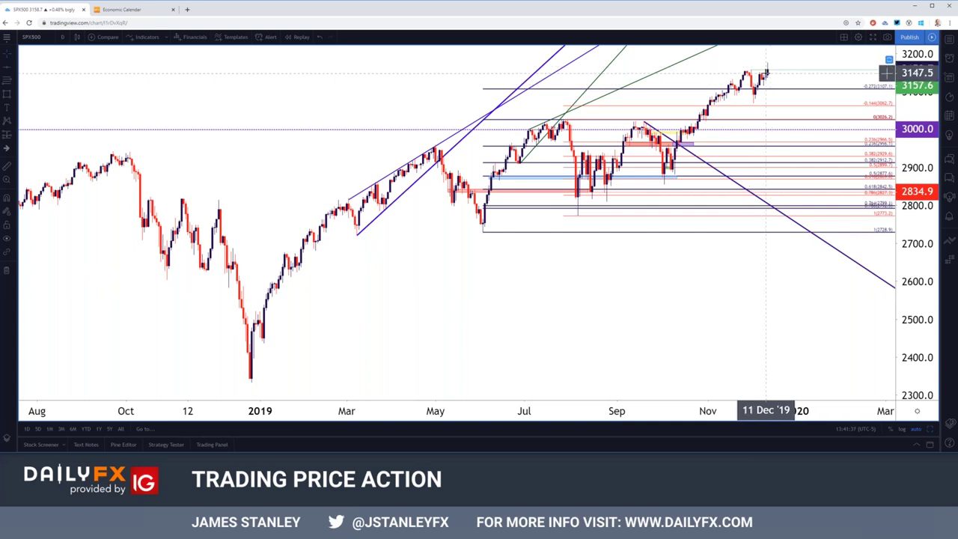
Switch the SPX500 chart to 1-hour candles and zoom out to show the 12 Dec spike.
left_click(66, 37)
left_click(95, 156)
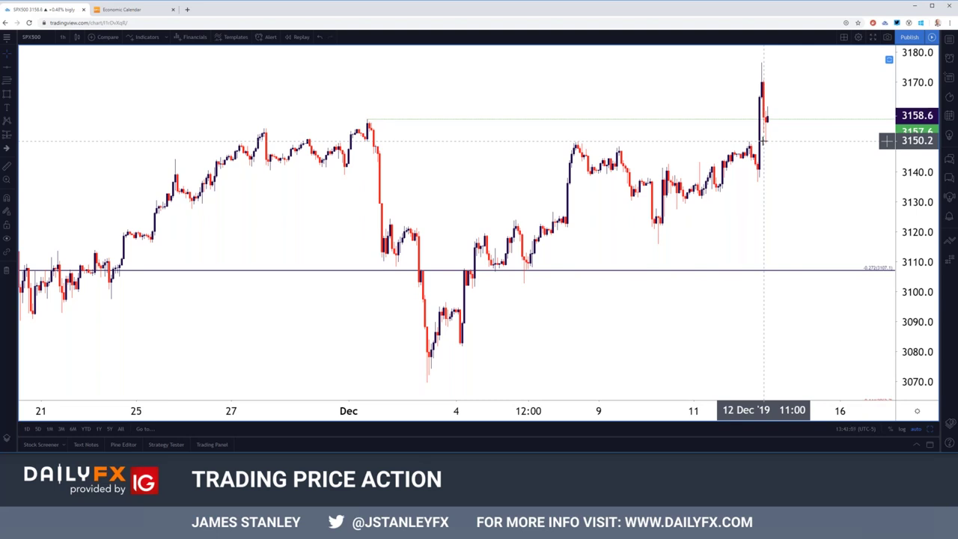
scroll(763, 141, "down", 2)
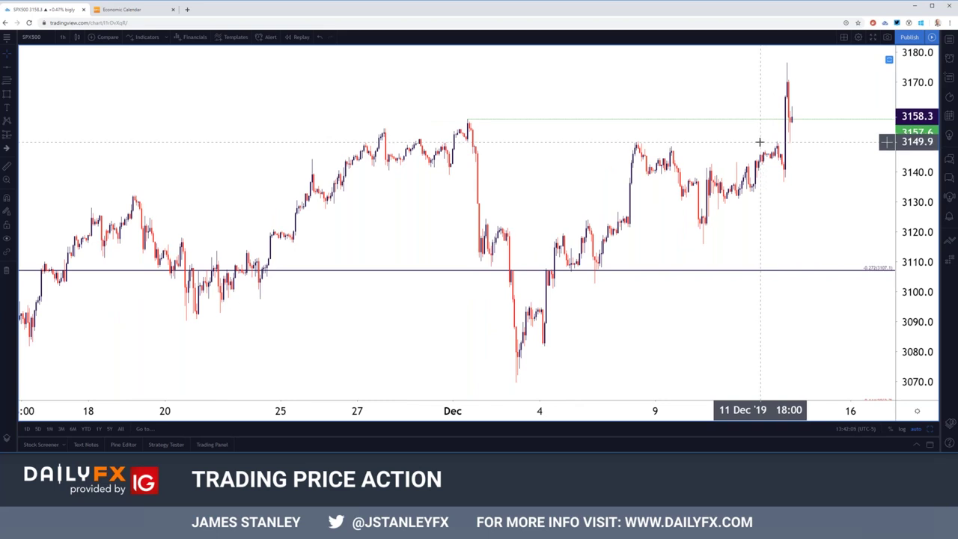
left_click(63, 36)
Put SPX500 on 4-hour candles with the range spanning September to mid-December.
left_click(84, 197)
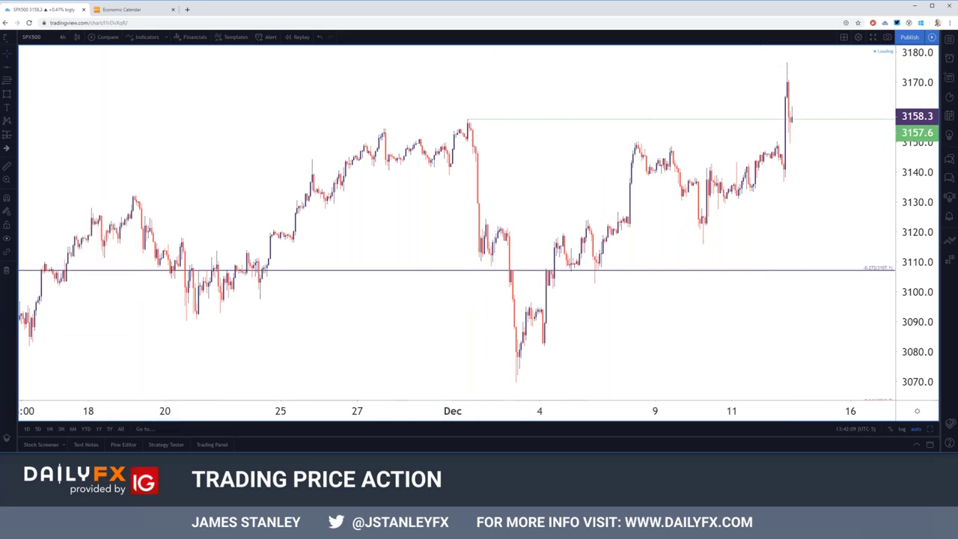
scroll(433, 170, "up", 2)
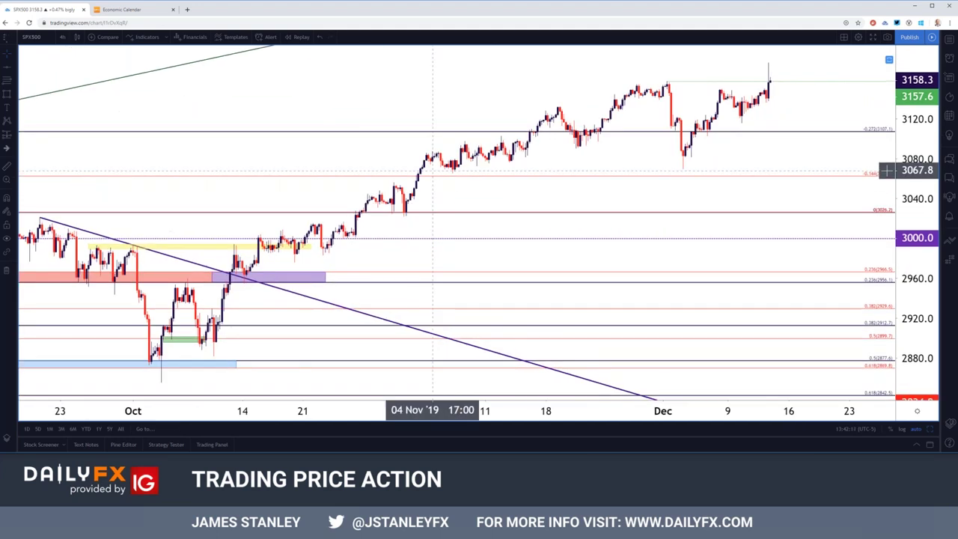
scroll(432, 171, "down", 3)
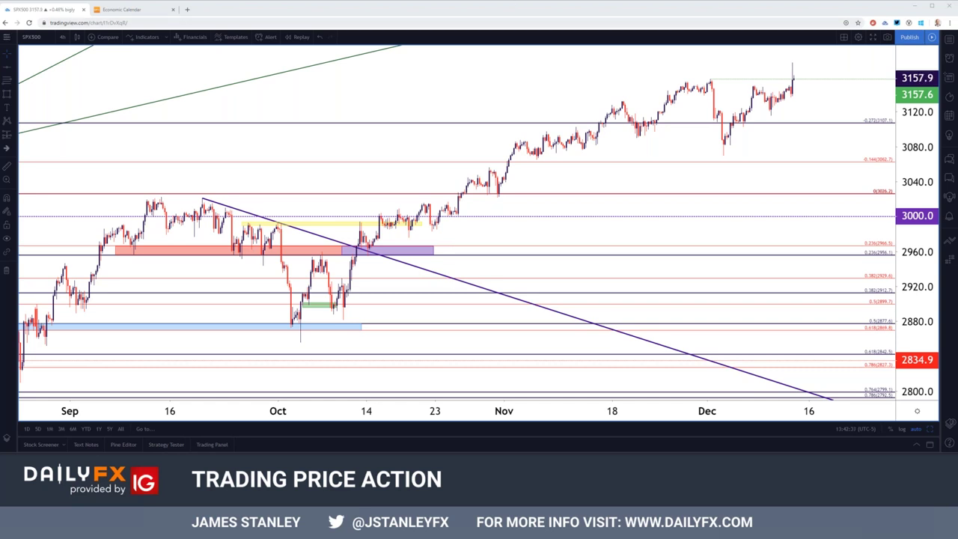
left_click(33, 37)
Load the GOLD chart and view it on daily candles.
type("gold")
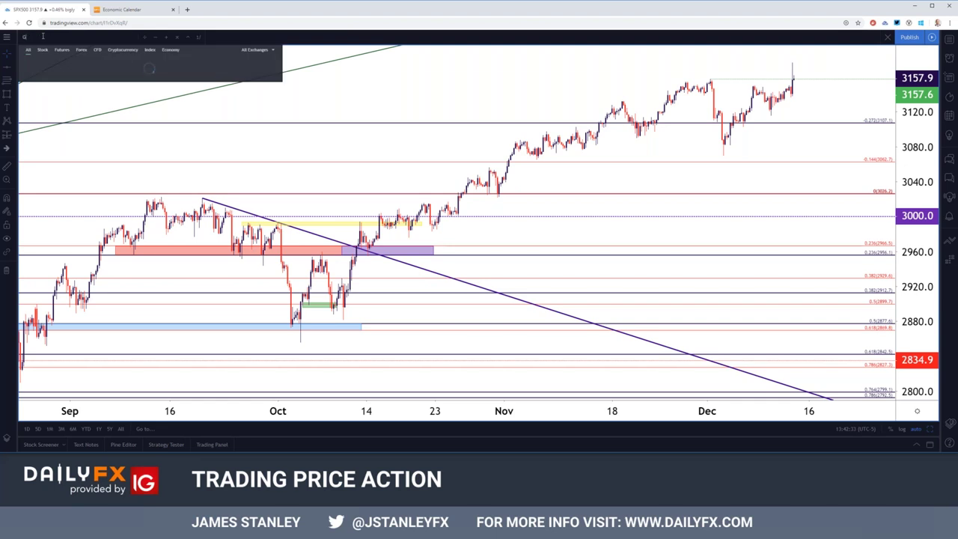
key("Return")
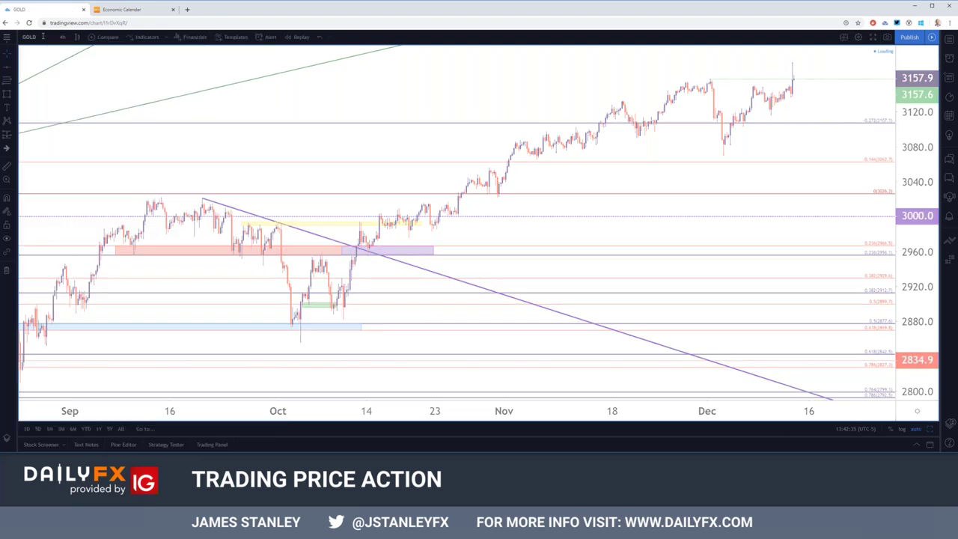
left_click(63, 37)
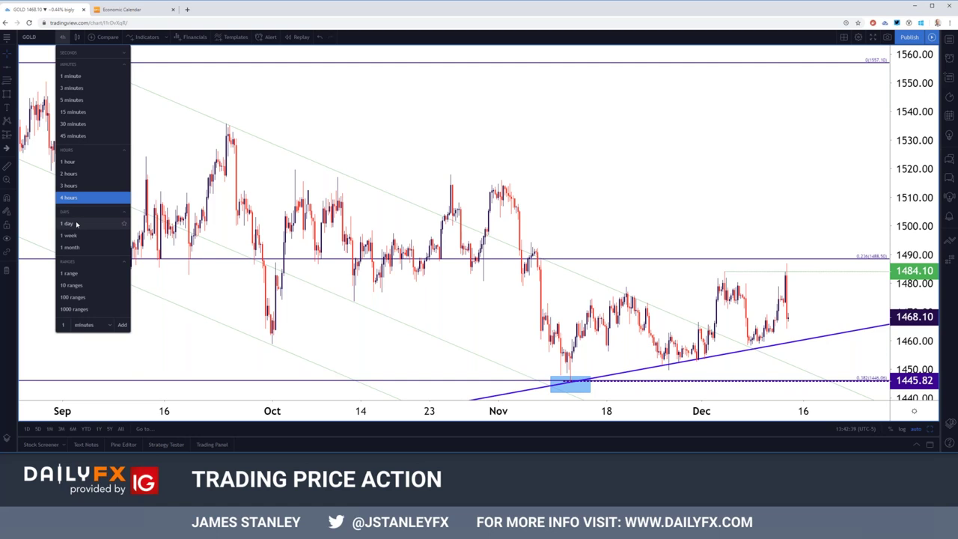
left_click(72, 223)
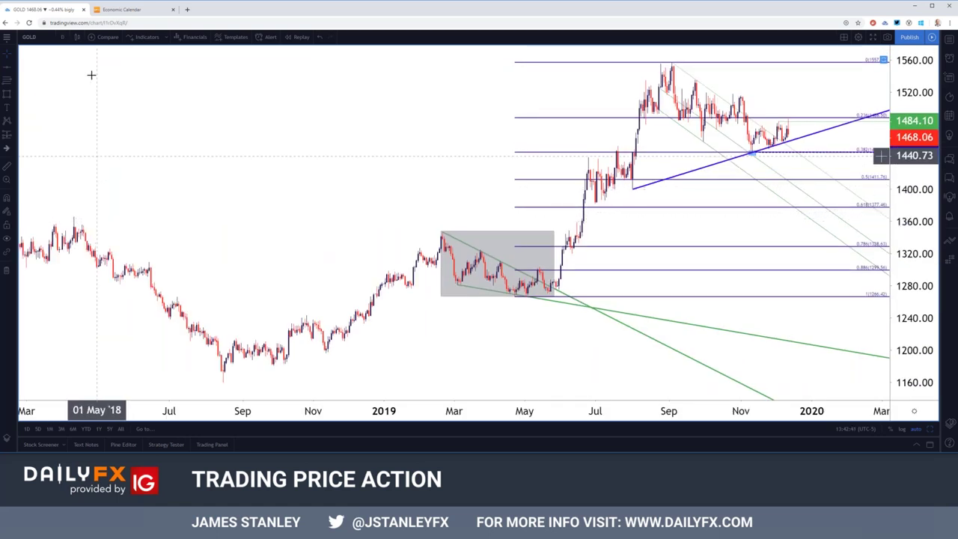
Drop the GOLD chart to 30-minute, then 5-minute candles.
left_click(63, 37)
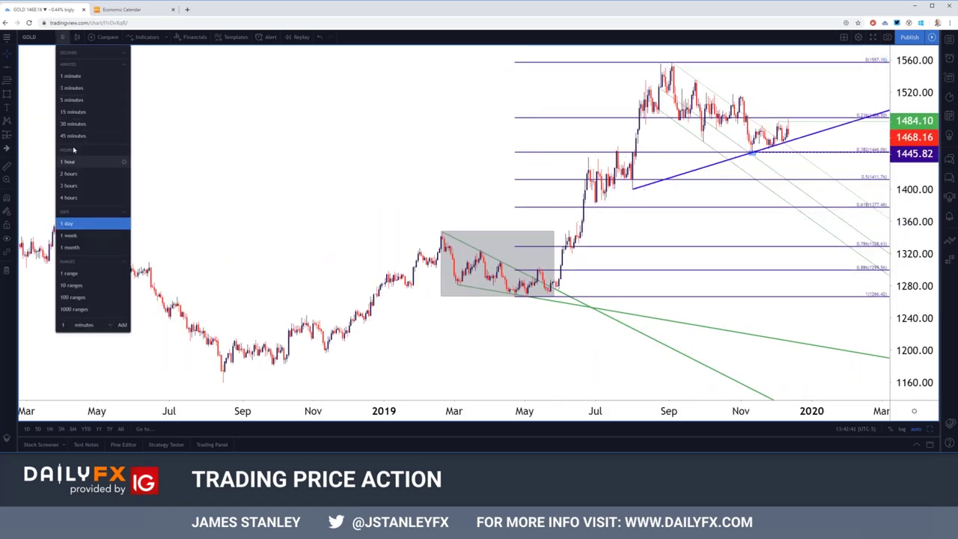
left_click(72, 123)
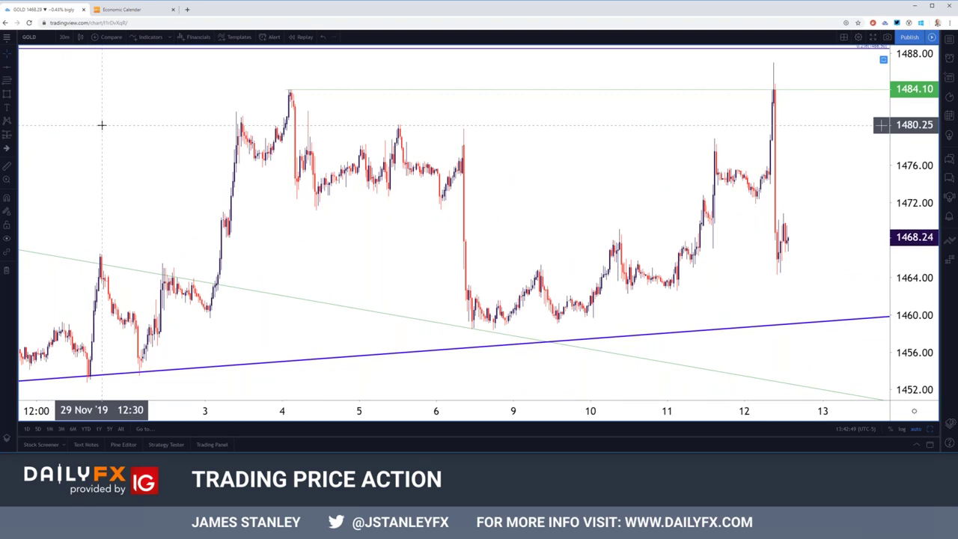
left_click(64, 36)
left_click(64, 100)
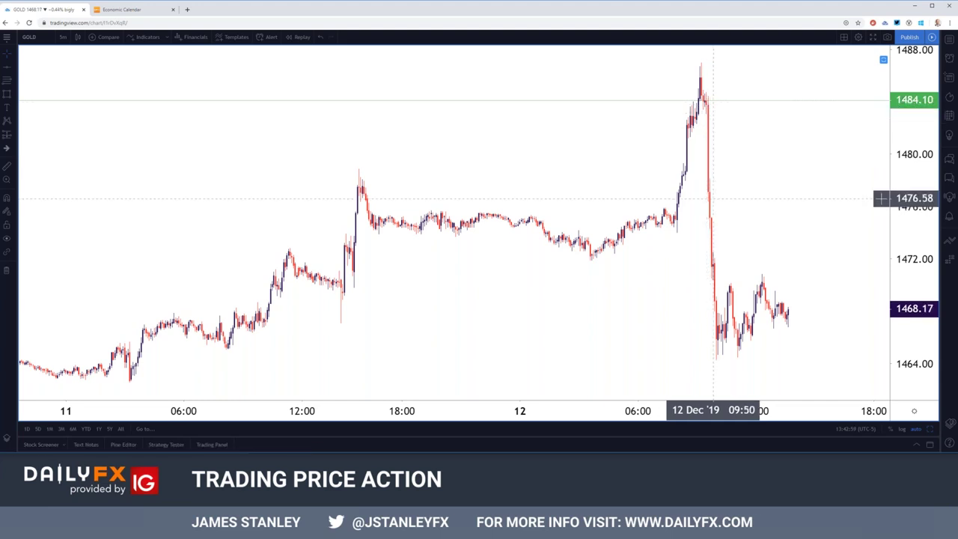
scroll(707, 198, "down", 4)
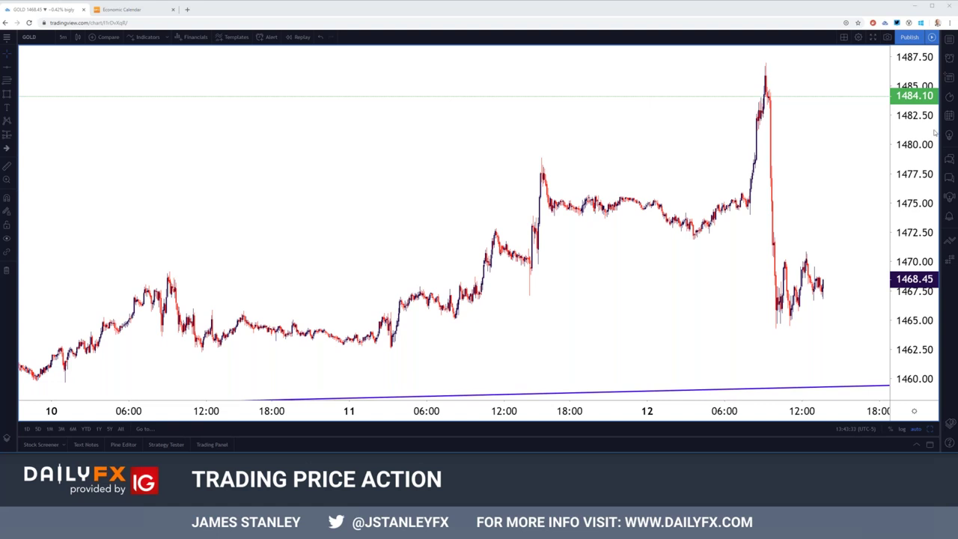
scroll(790, 117, "down", 1)
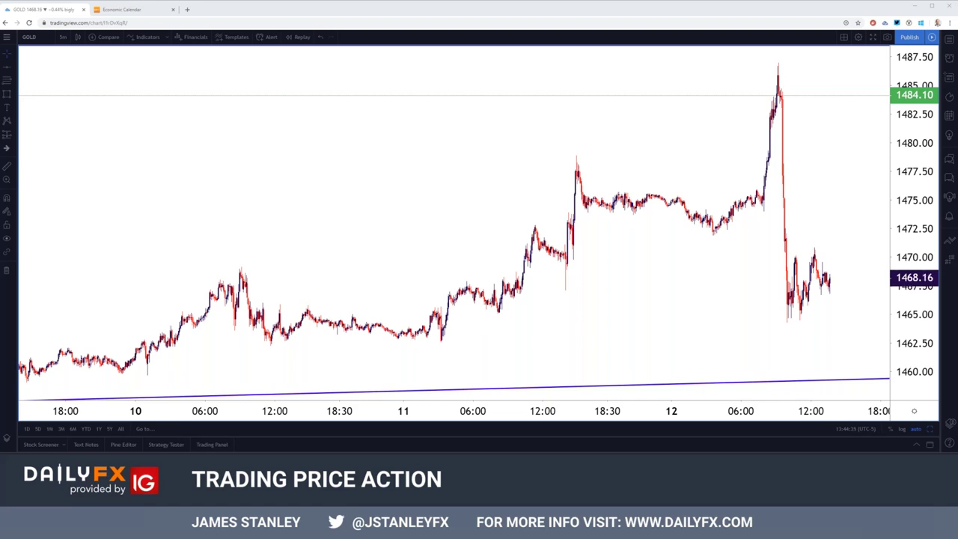
Change the GOLD chart from 5-minute to 1-hour candles.
left_click(63, 37)
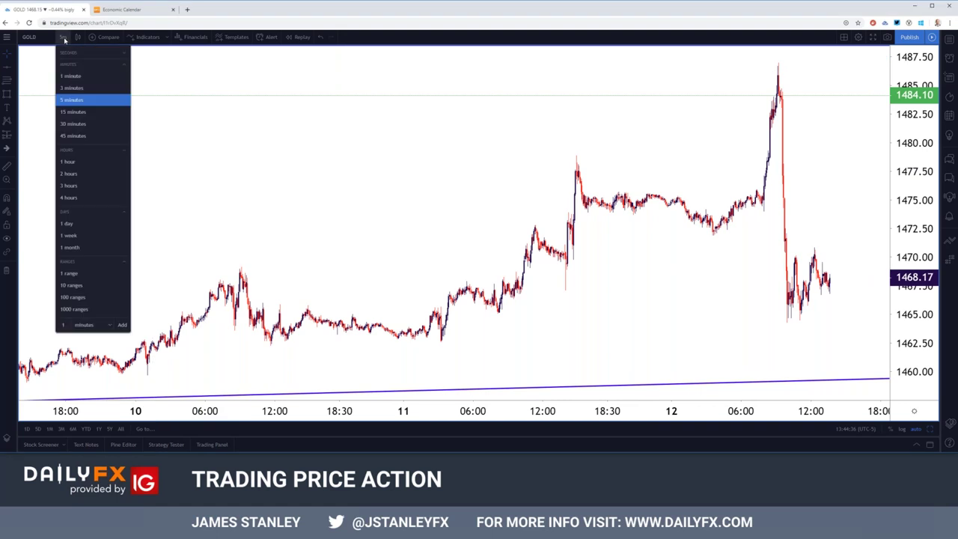
left_click(69, 162)
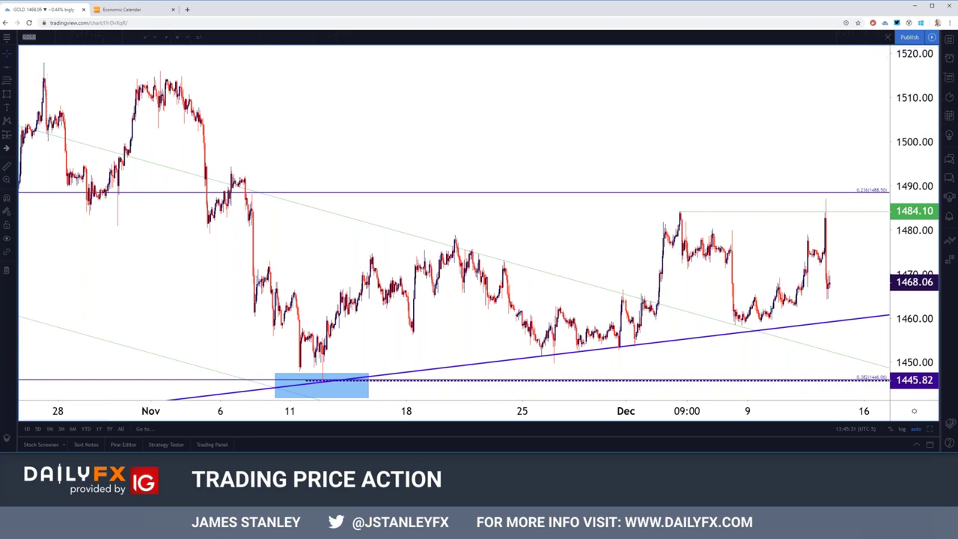
type("DXY")
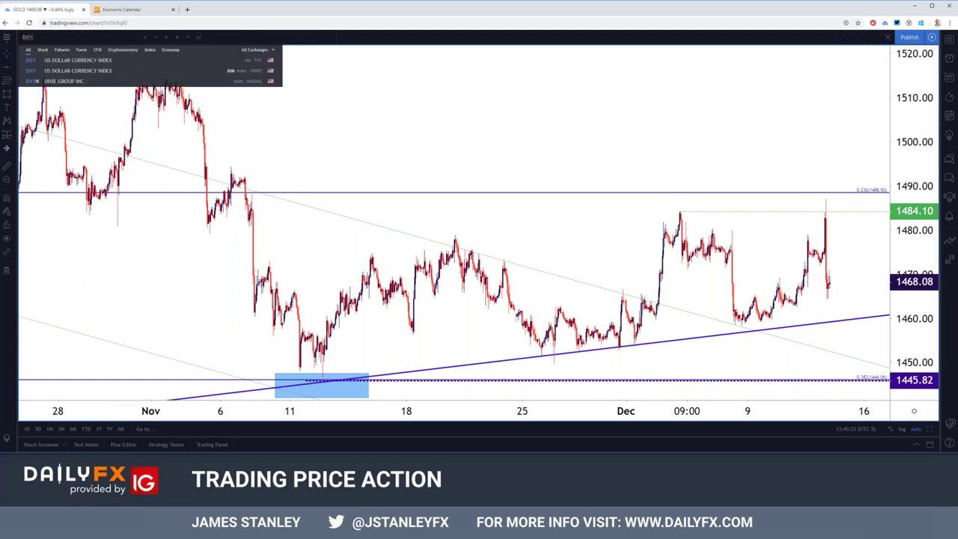
key("Return")
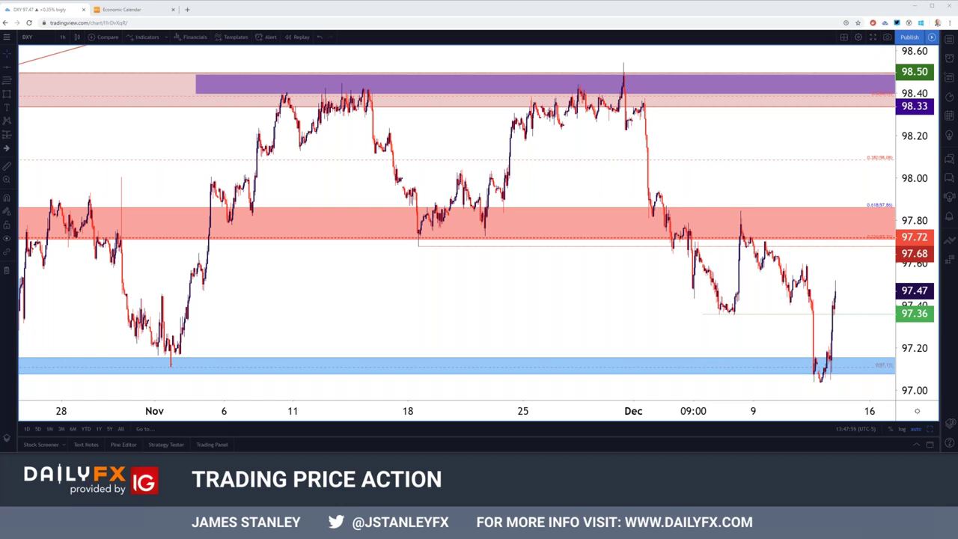
Load EURGBP in place of DXY and set it to daily candles.
type("EURGBP")
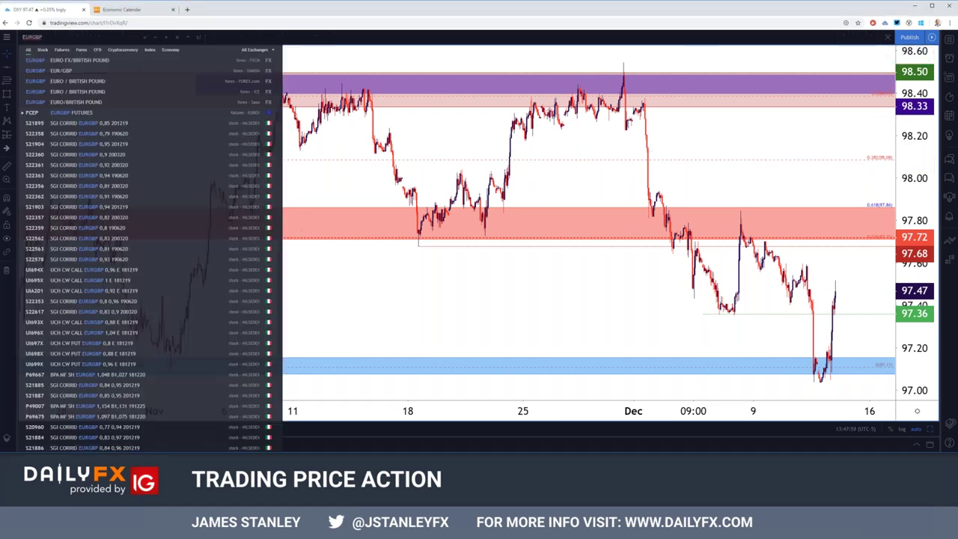
key("Return")
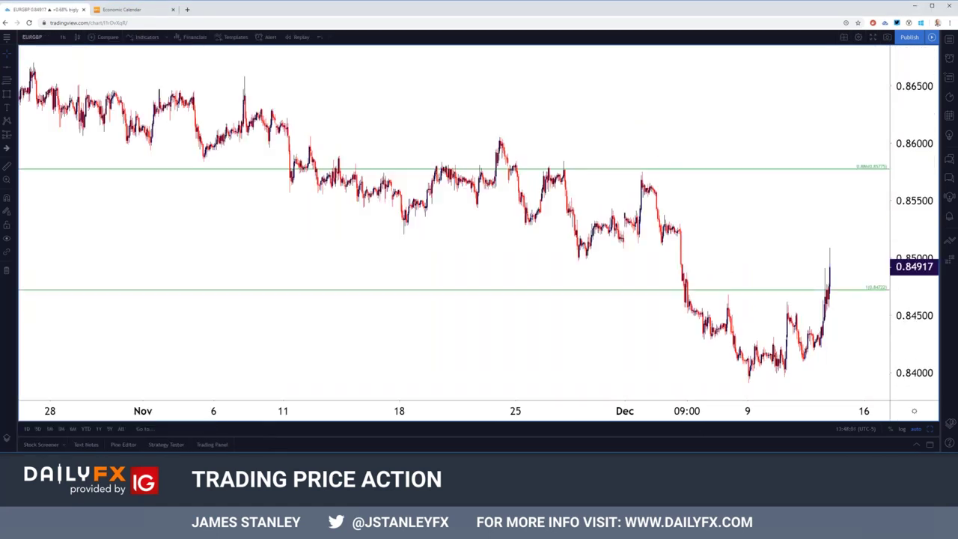
left_click(63, 37)
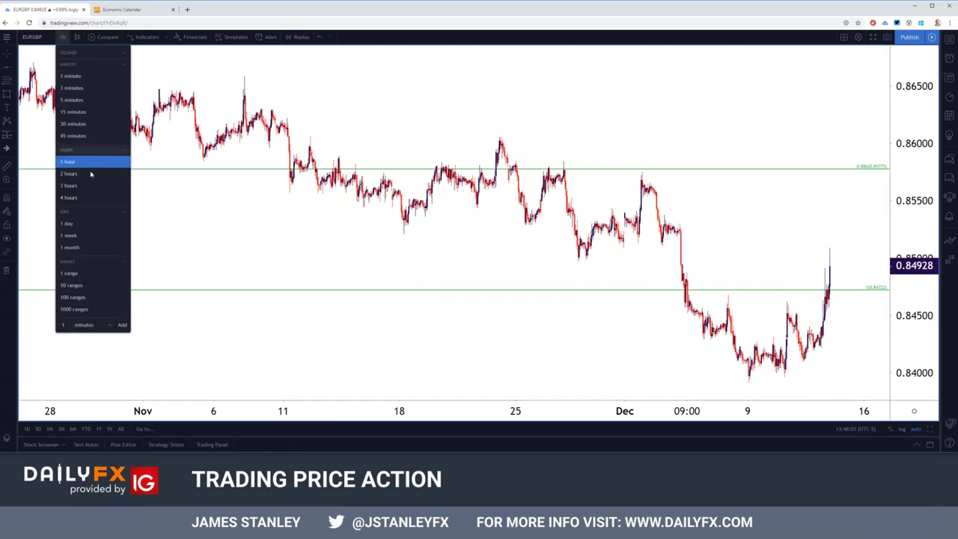
left_click(91, 224)
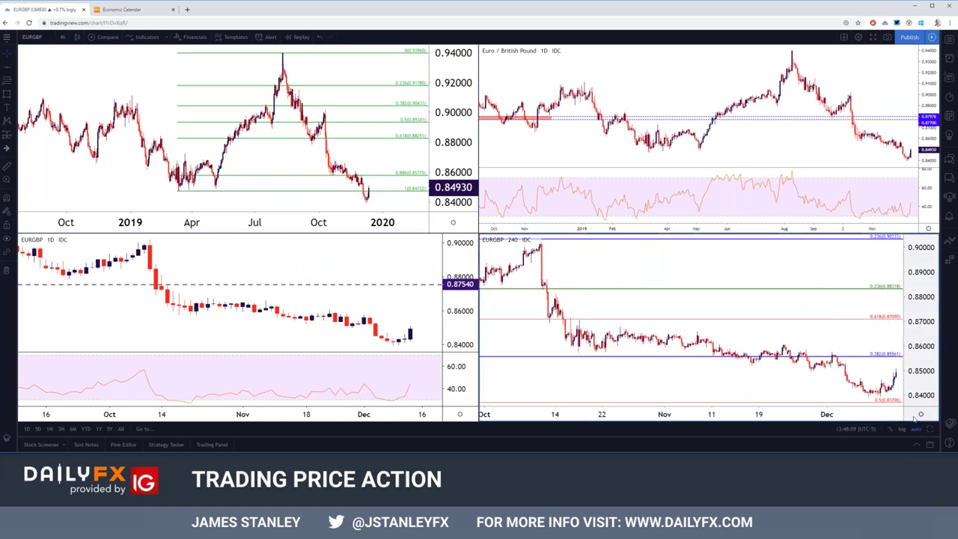
Maximize the 240 EURGBP chart and switch it to daily candles.
key("alt+Return")
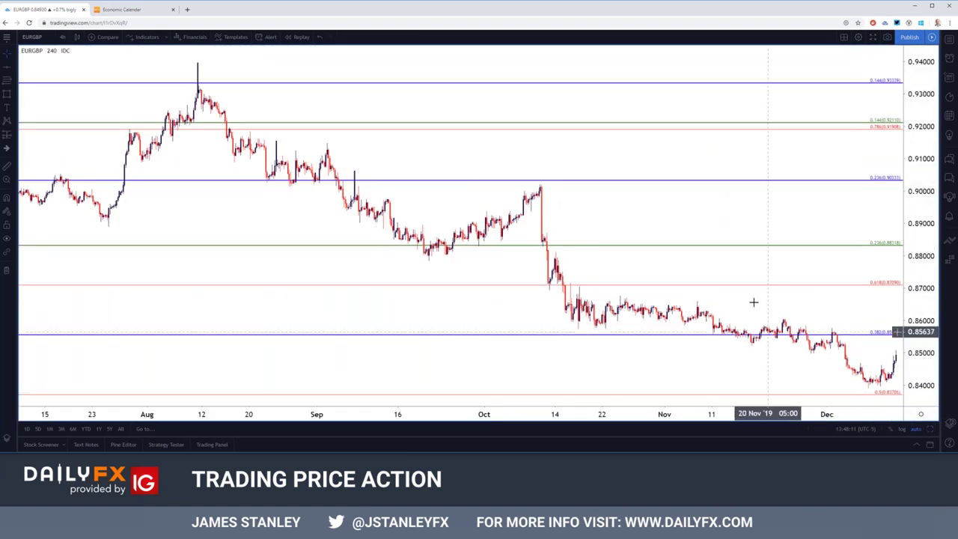
scroll(643, 318, "up", 3)
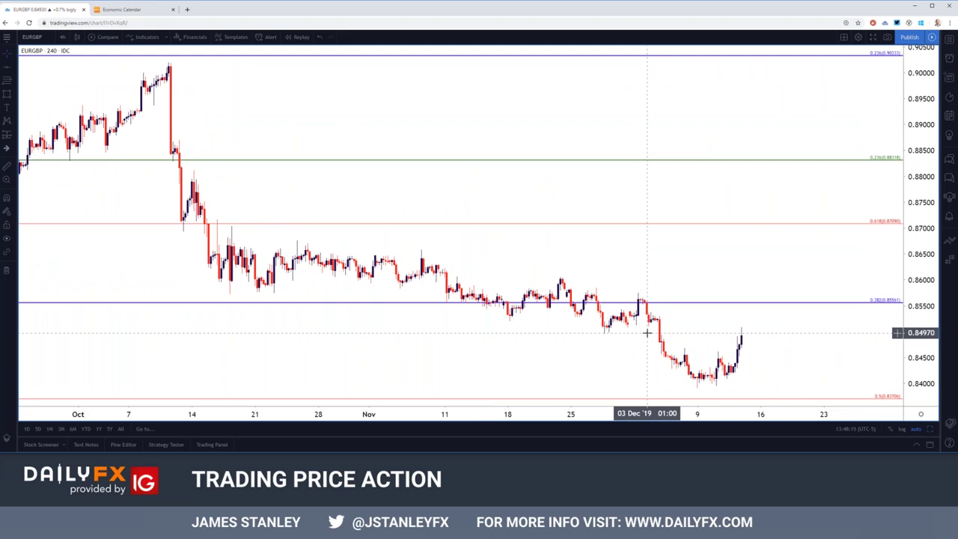
left_click(62, 36)
left_click(119, 247)
scroll(209, 284, "down", 3)
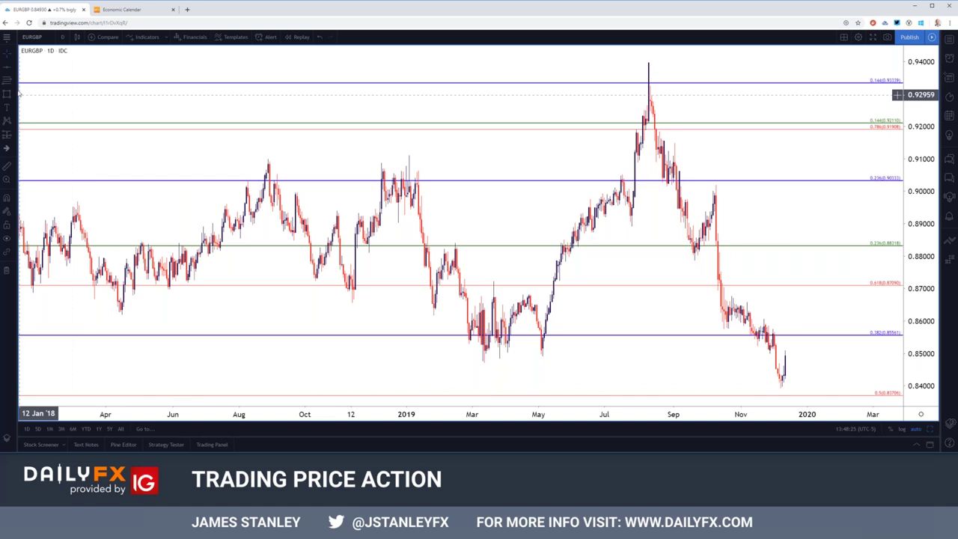
Draw a green rectangle zone across 0.8470–0.8505 from February 2019 onward.
left_click(15, 93)
left_click(45, 109)
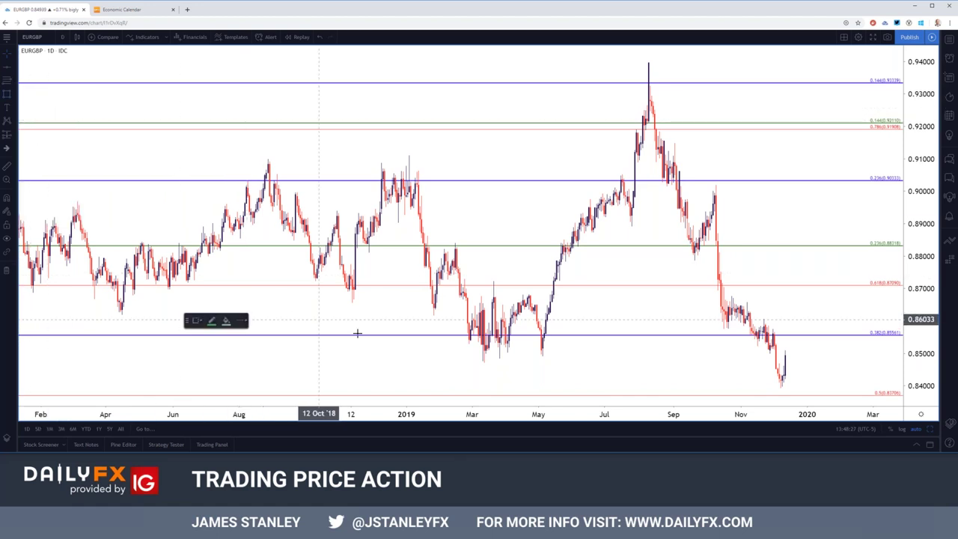
mouse_move(460, 363)
left_mouse_down()
mouse_move(774, 343)
mouse_move(815, 351)
left_mouse_up()
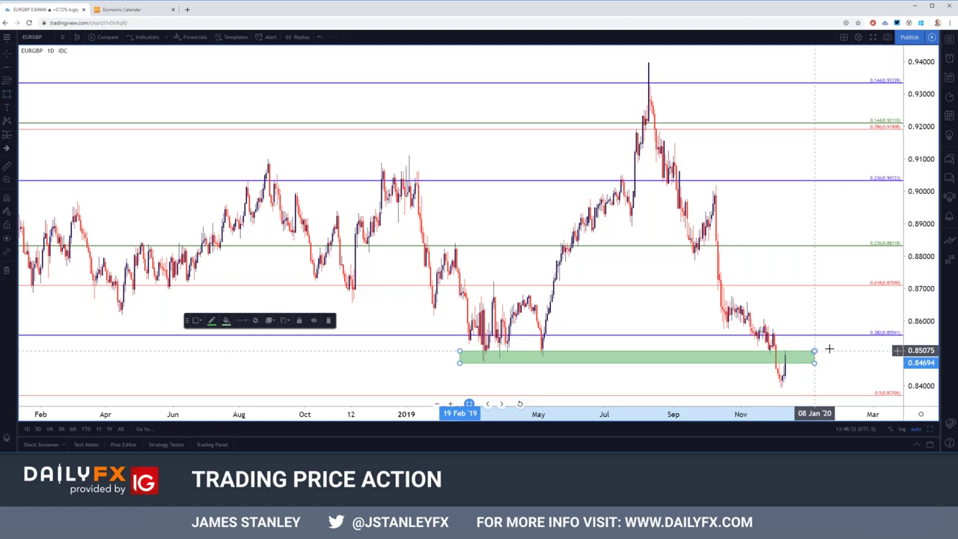
left_click(801, 378)
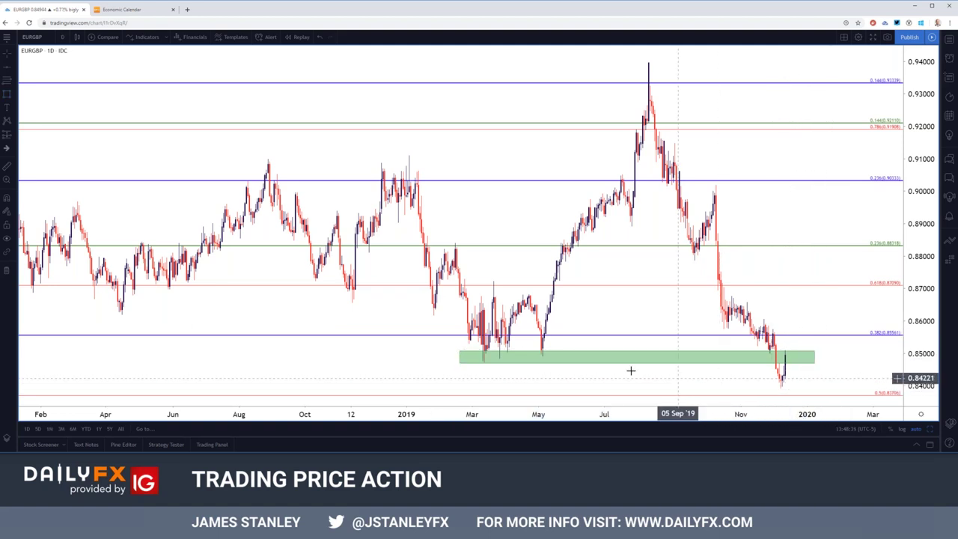
left_click(484, 361)
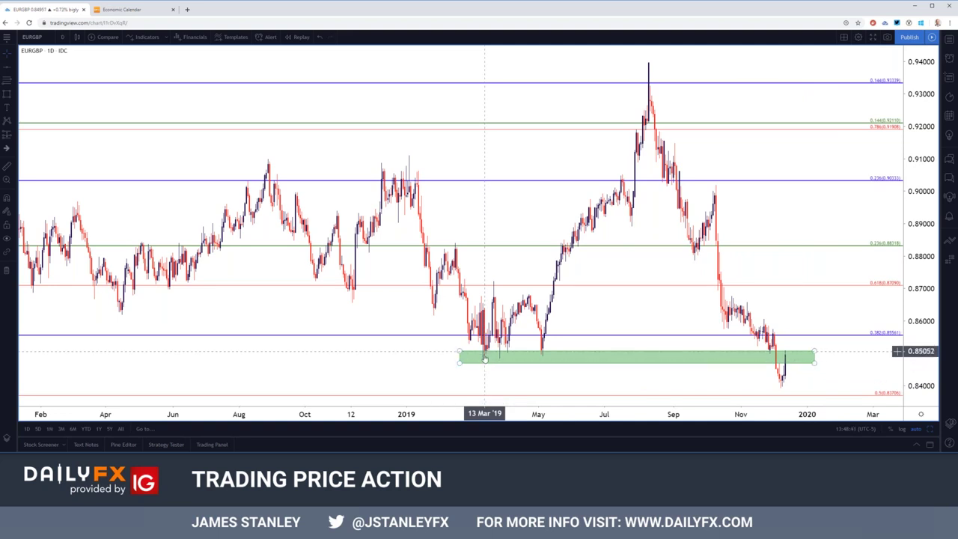
left_click(482, 363)
left_click(484, 363)
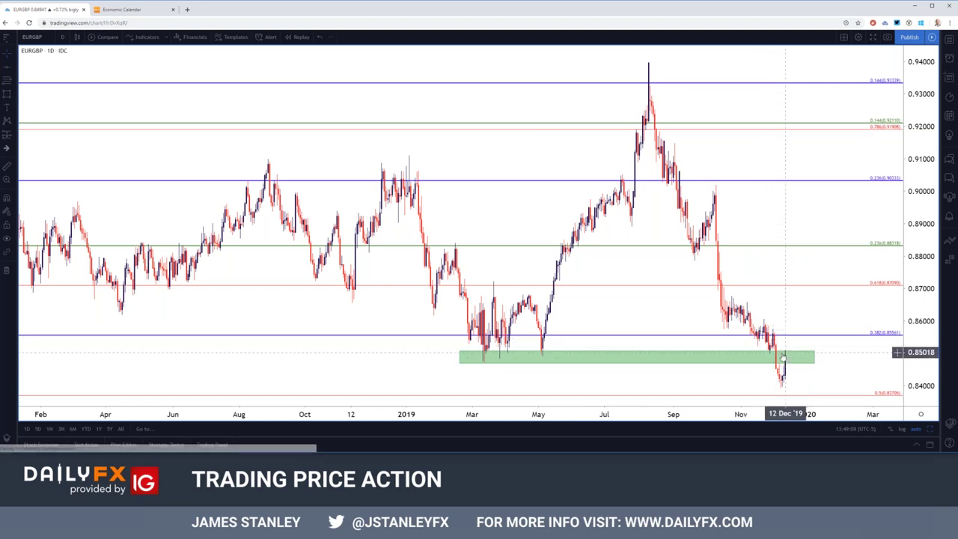
Cycle EURGBP through 4h, 2h, 1h and 30m candles, zooming out on 30 minutes.
left_click(61, 39)
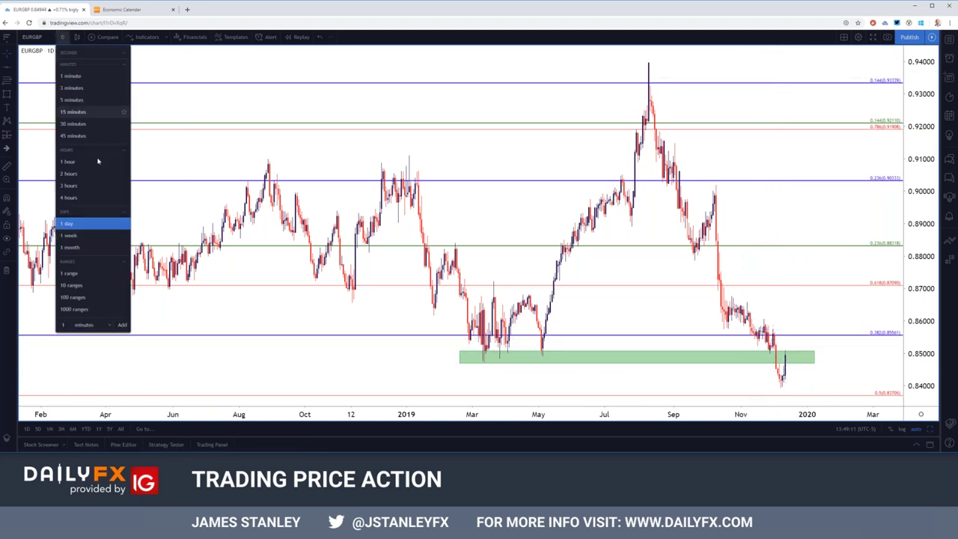
left_click(94, 196)
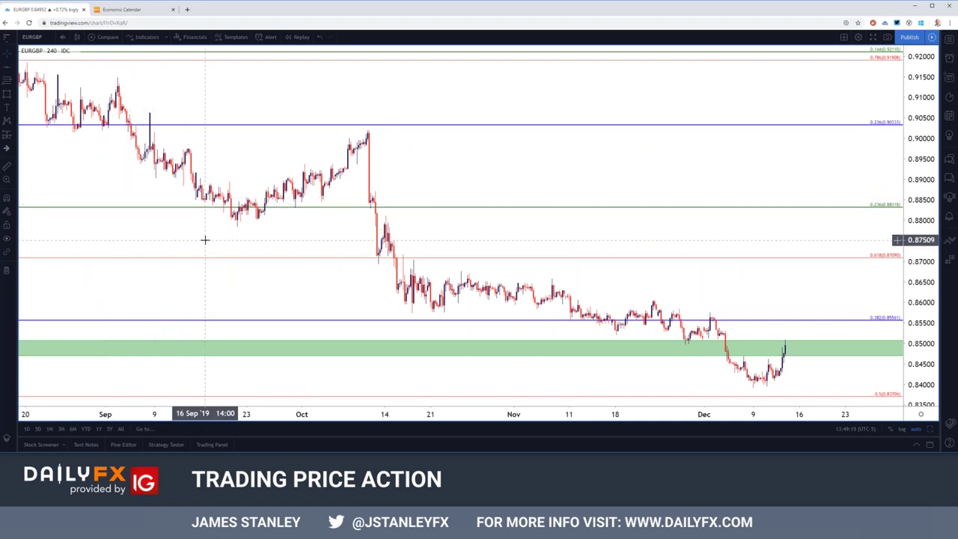
left_click(62, 36)
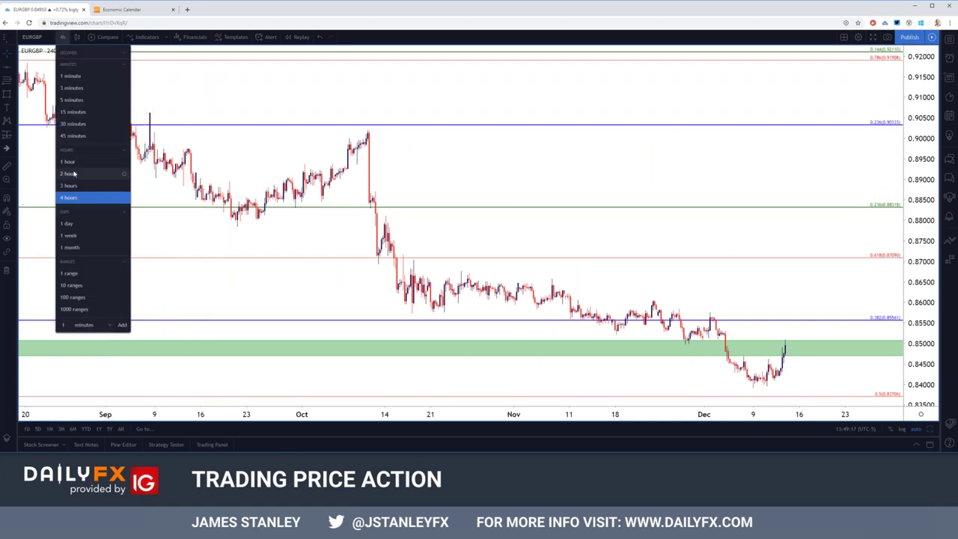
left_click(74, 173)
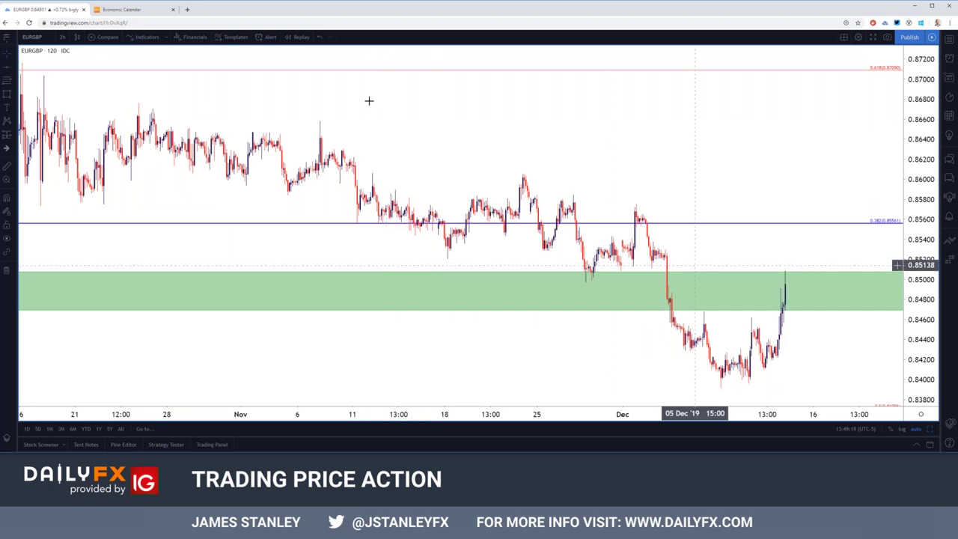
left_click(63, 37)
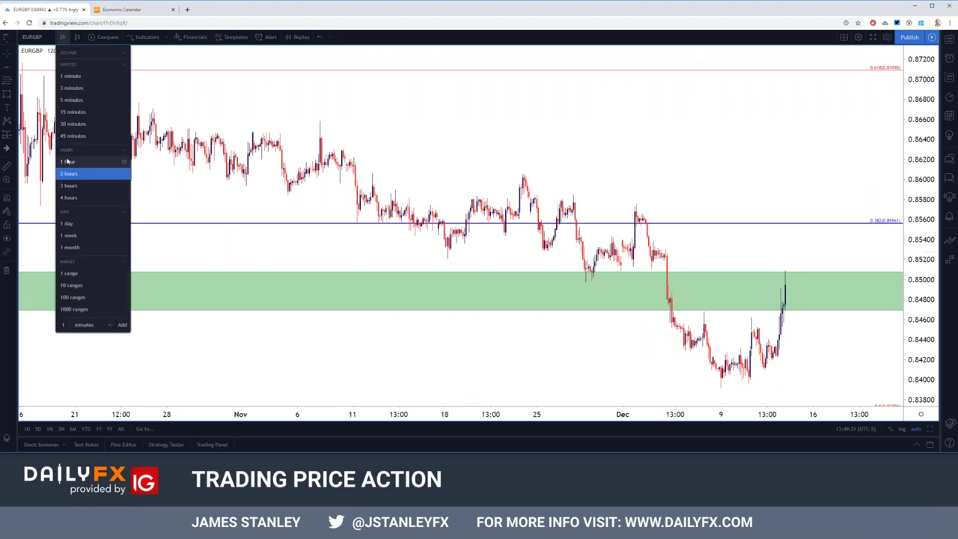
left_click(69, 162)
left_click(63, 37)
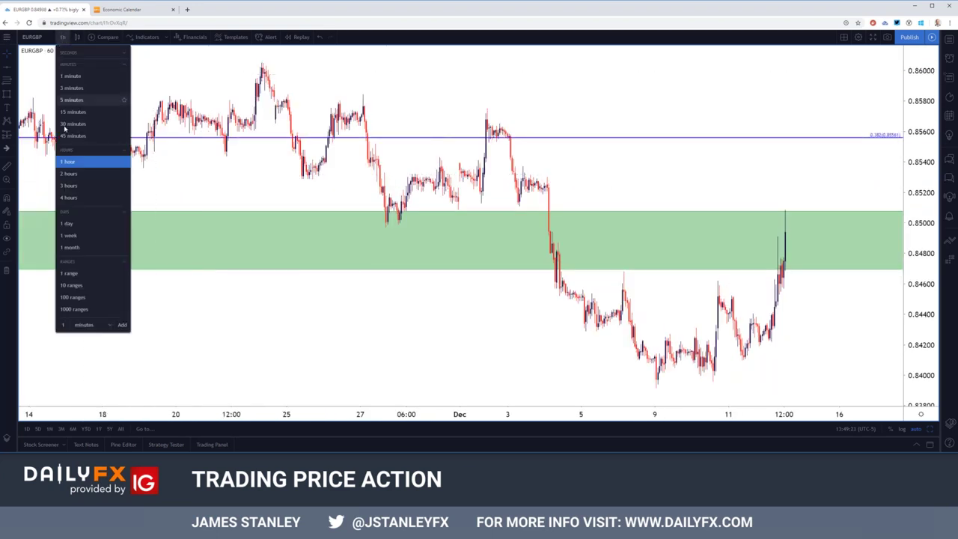
left_click(79, 122)
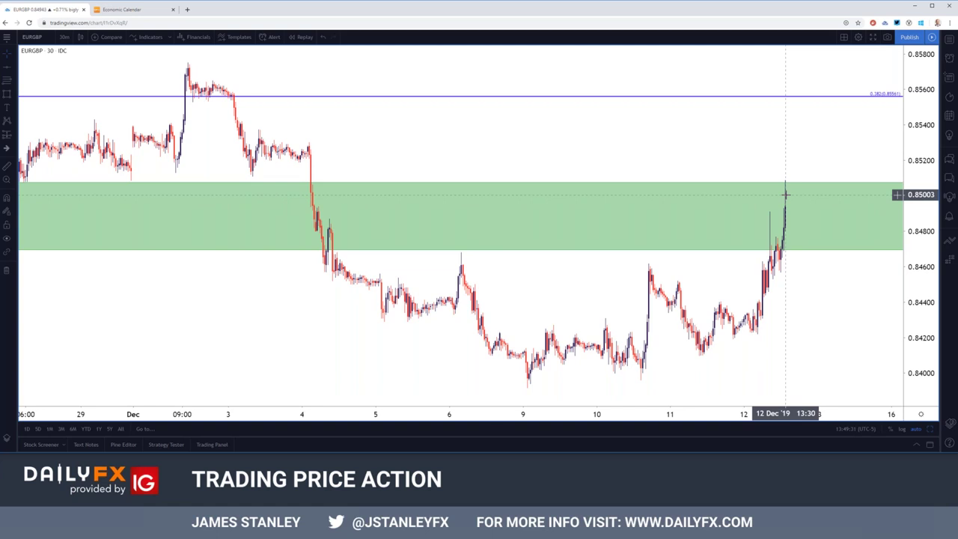
scroll(785, 195, "down", 5)
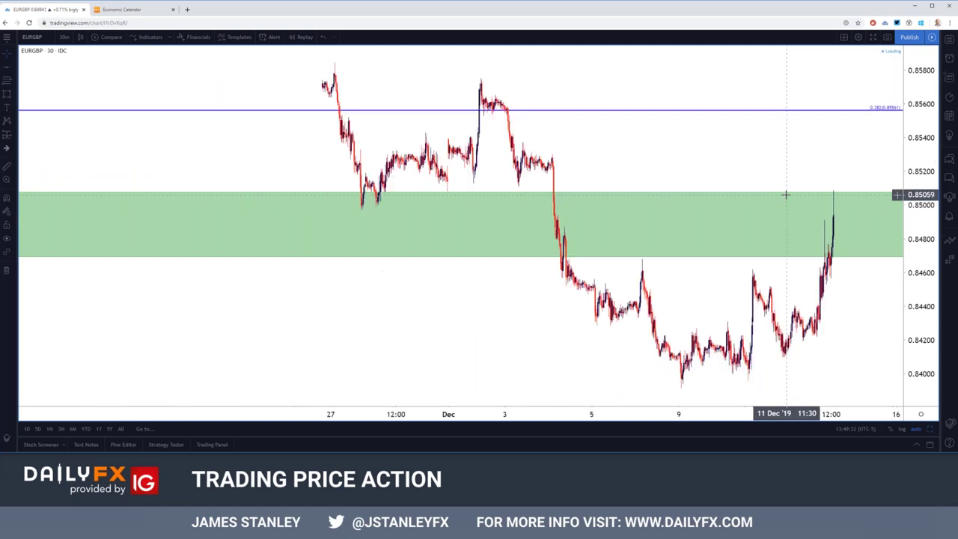
left_click(64, 37)
Return EURGBP to 4-hour candles to view the green zone against March–December.
left_click(80, 200)
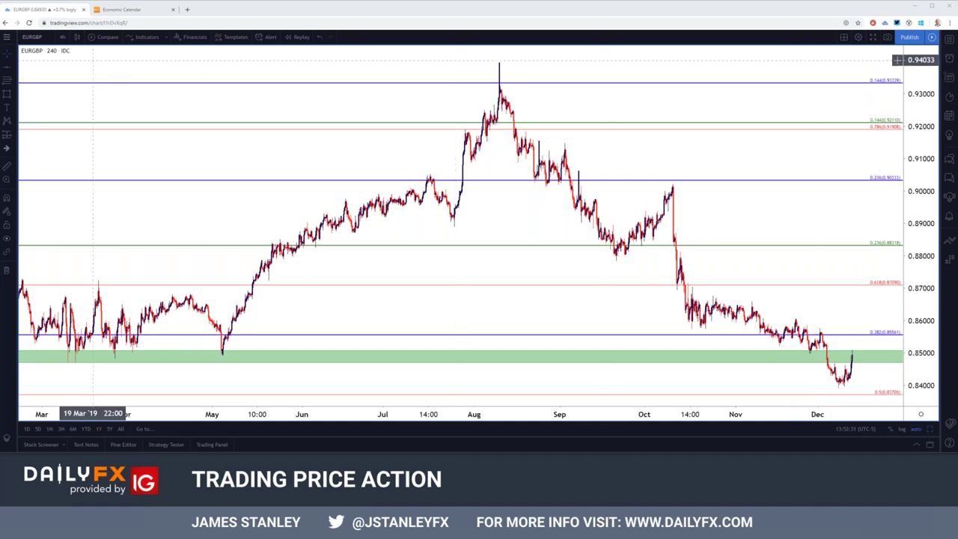
Load USOIL, dismiss the stray symbol search, and restore the four-chart layout.
type("usoil")
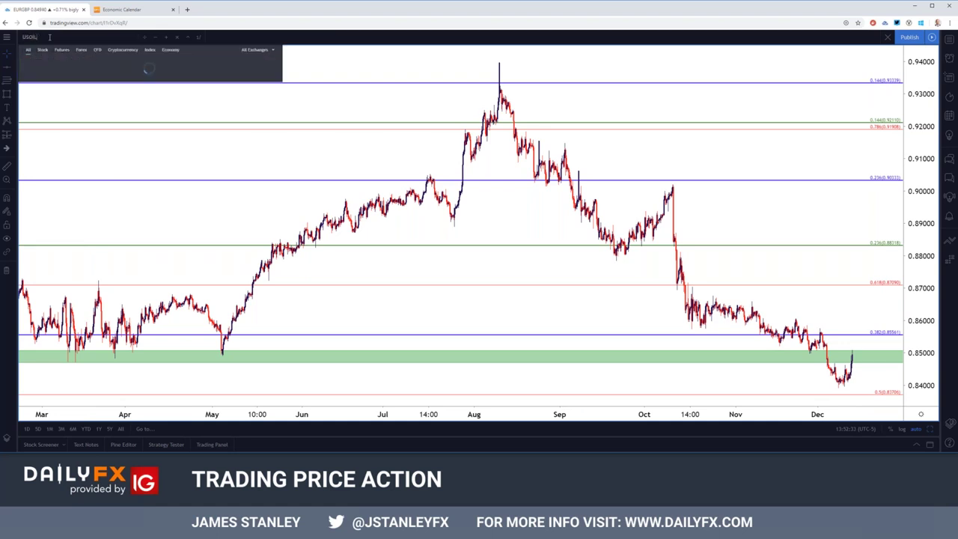
key("Return")
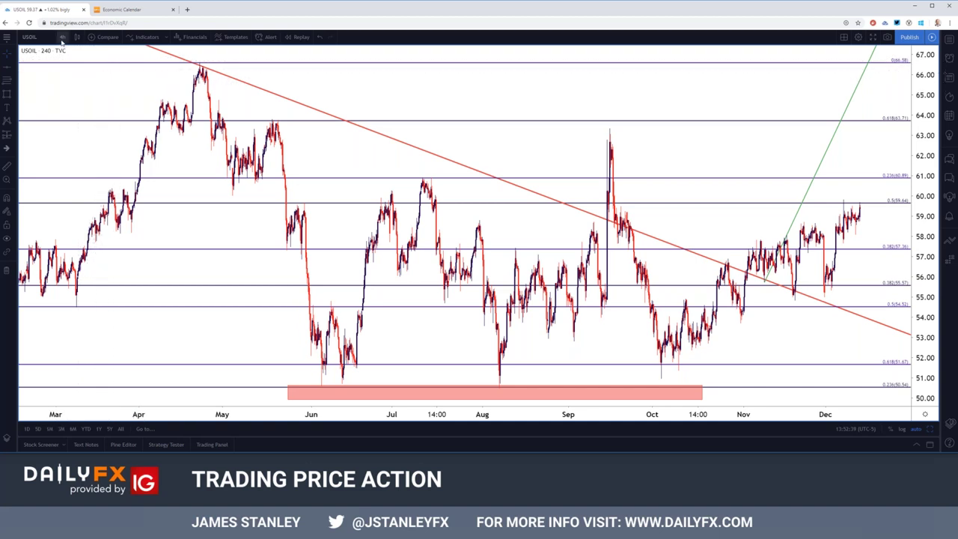
type("D")
key("Escape")
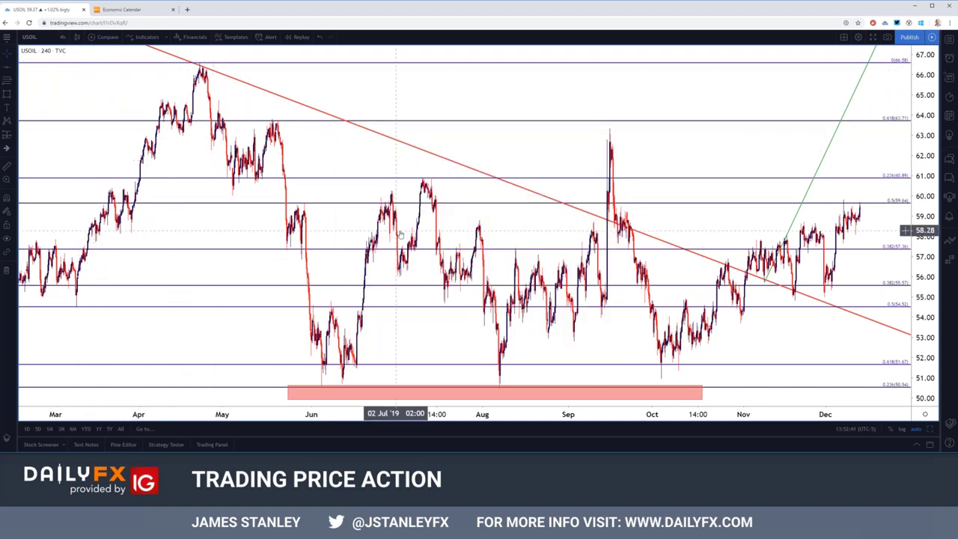
left_click(928, 431)
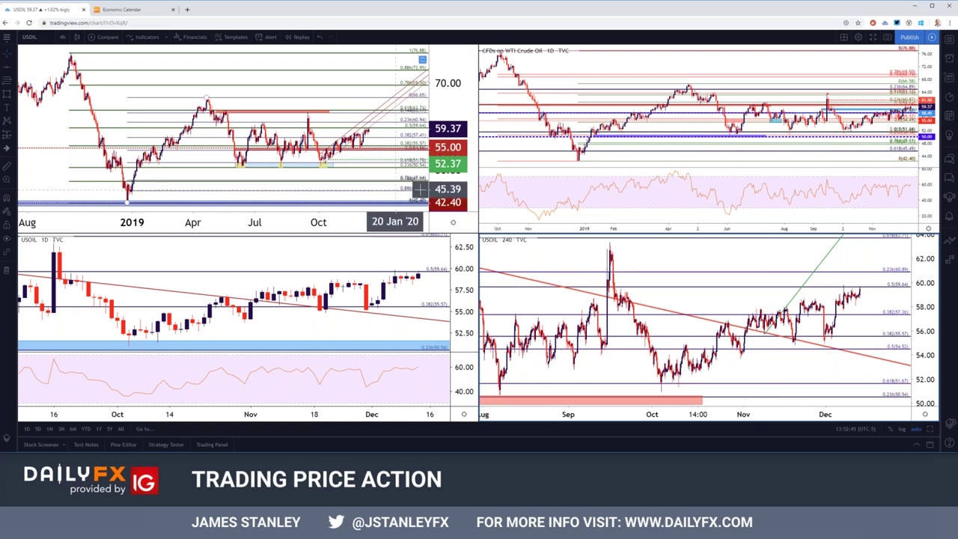
Maximize the top-left USOIL chart on 4-hour candles, covering August to mid-December.
left_click(928, 429)
scroll(603, 224, "down", 3)
scroll(571, 216, "up", 5)
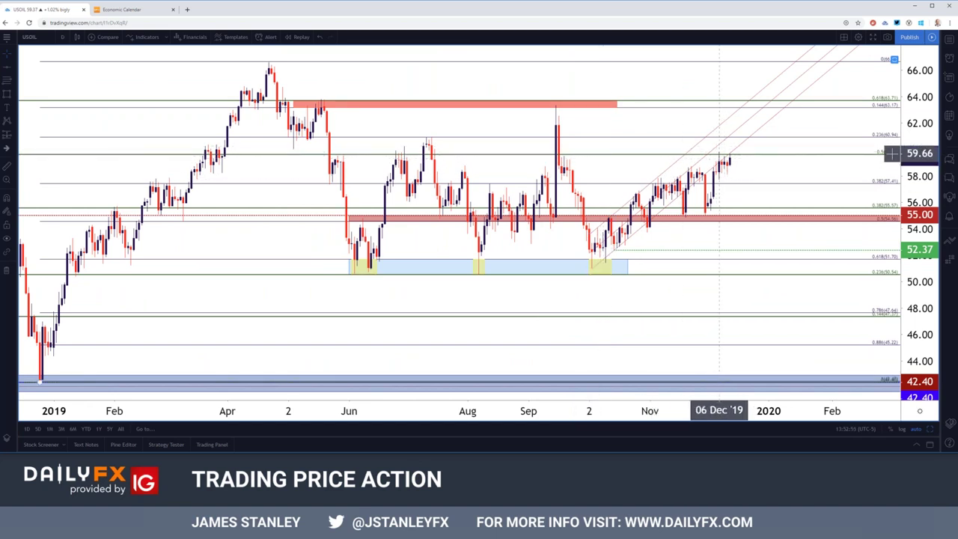
scroll(718, 154, "down", 4)
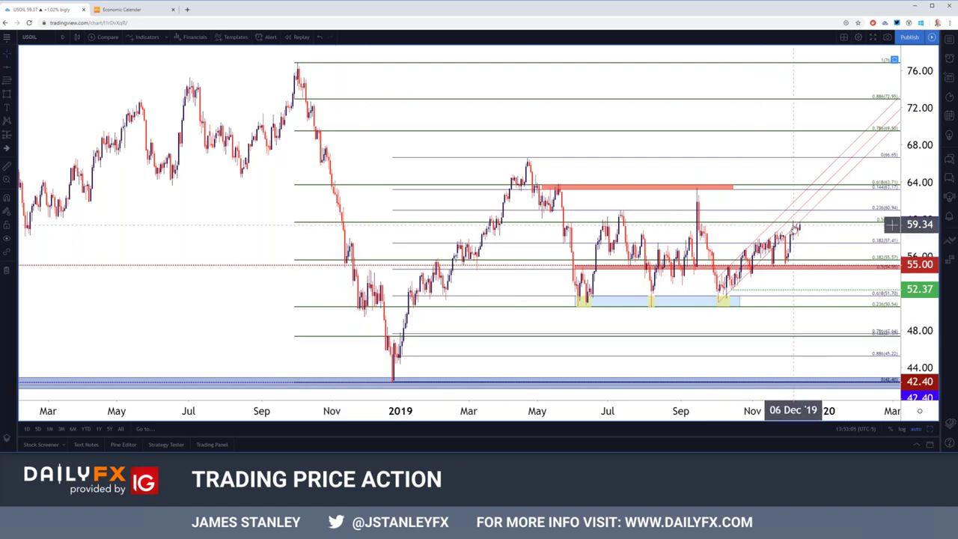
left_click(63, 36)
left_click(72, 199)
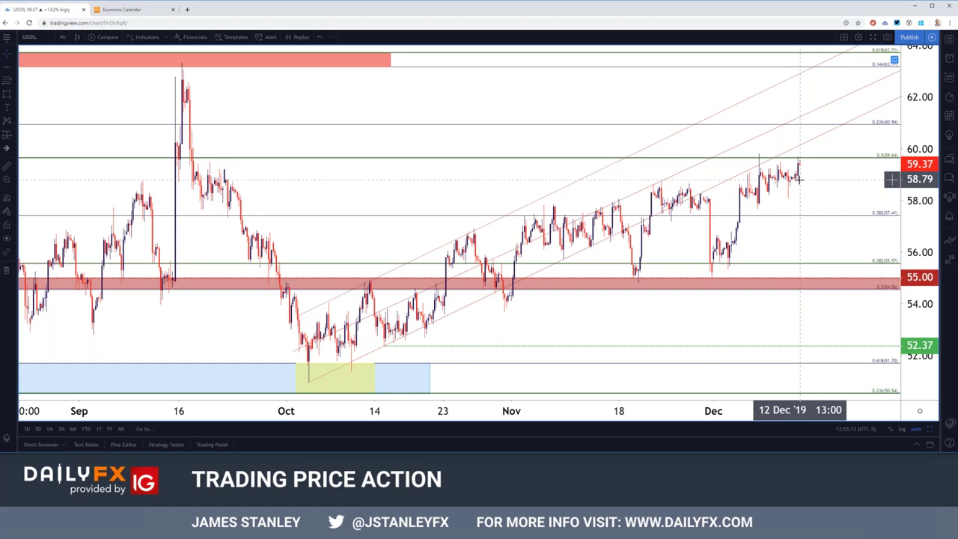
scroll(764, 195, "down", 3)
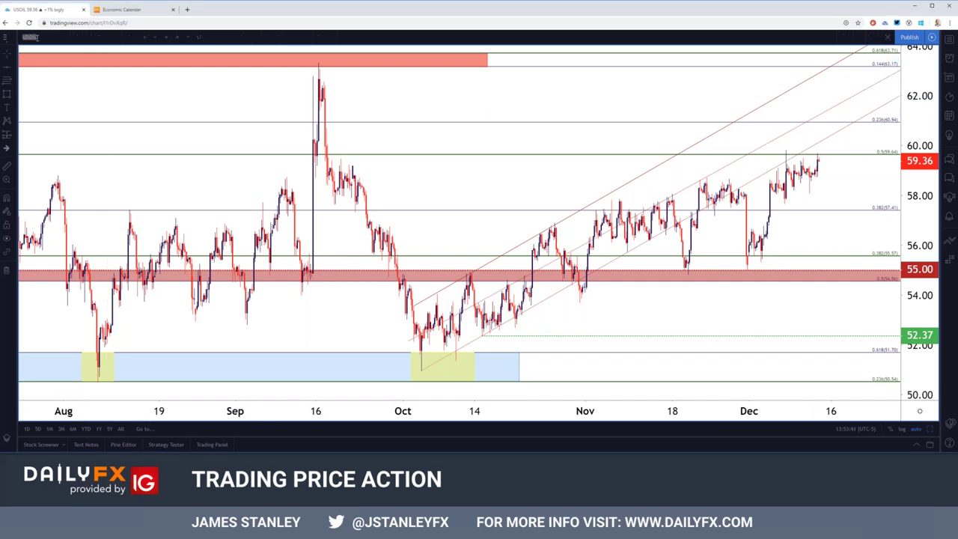
Chart GOLD on weekly candles, review its Fibonacci levels and trendlines, and open symbol search.
type("GOLD")
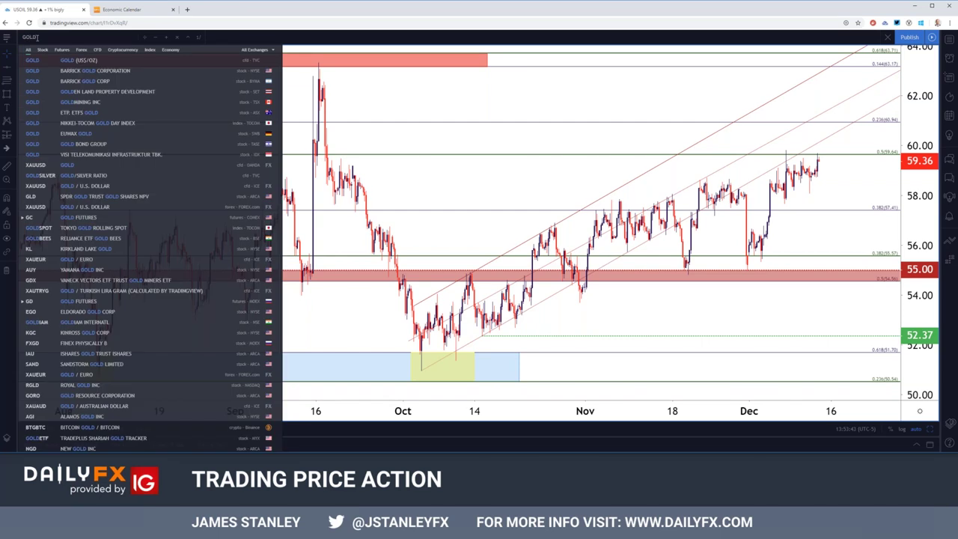
key("Return")
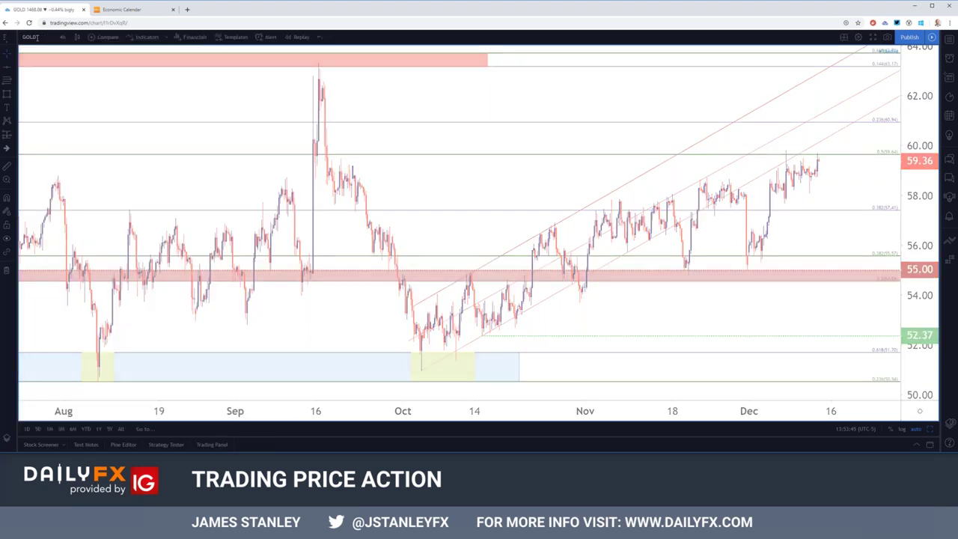
left_click(66, 36)
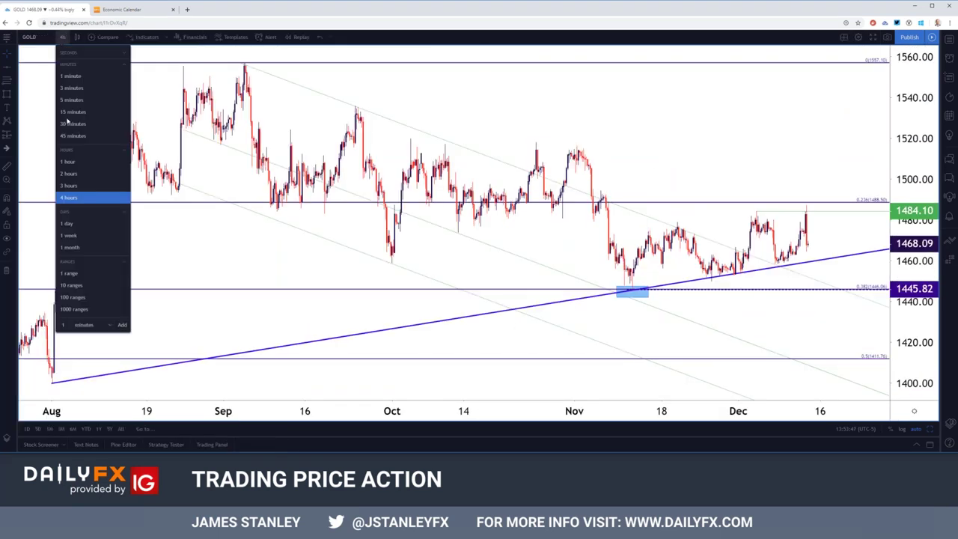
left_click(113, 236)
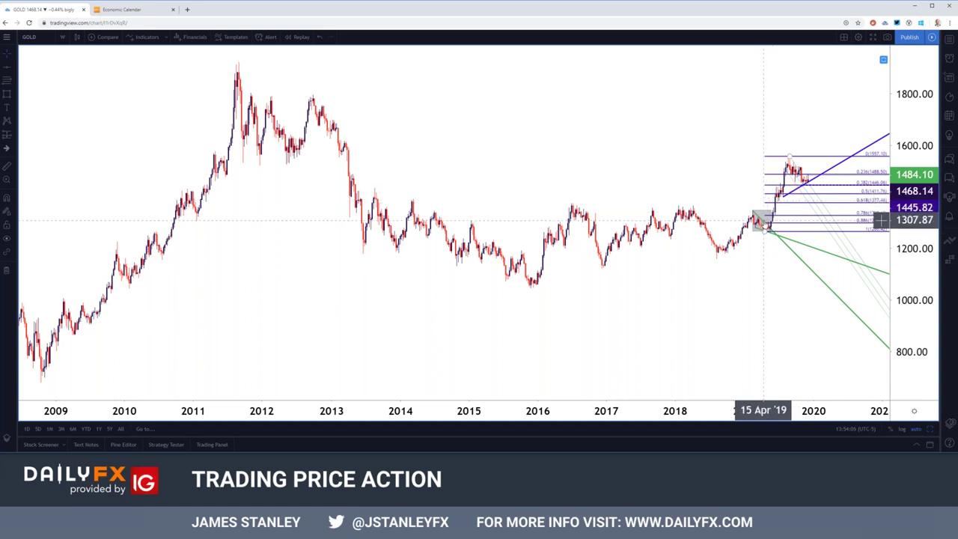
scroll(764, 219, "up", 5)
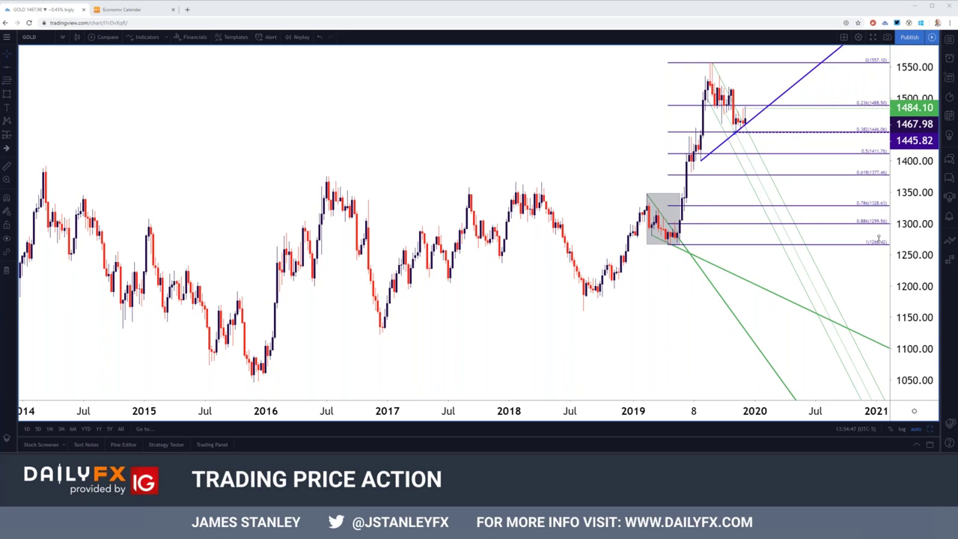
left_click(47, 36)
Load GBPJPY and put the chart on 4-hour candles.
type("GBPJPY")
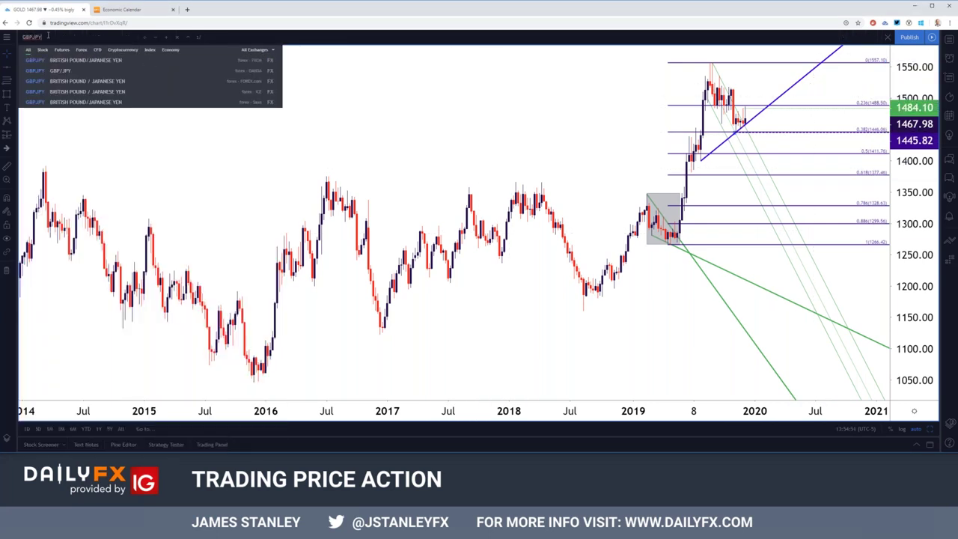
key("Return")
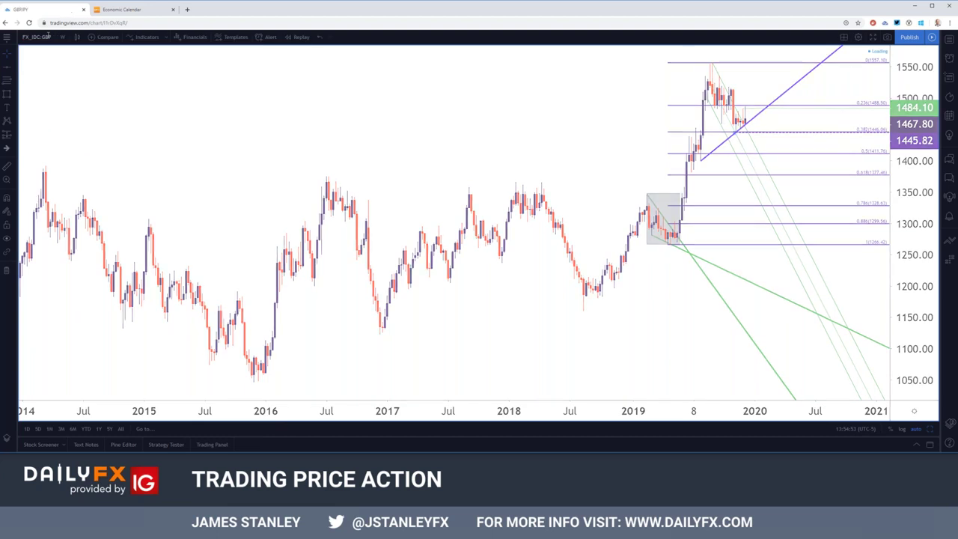
left_click(63, 37)
left_click(413, 172)
scroll(413, 173, "up", 5)
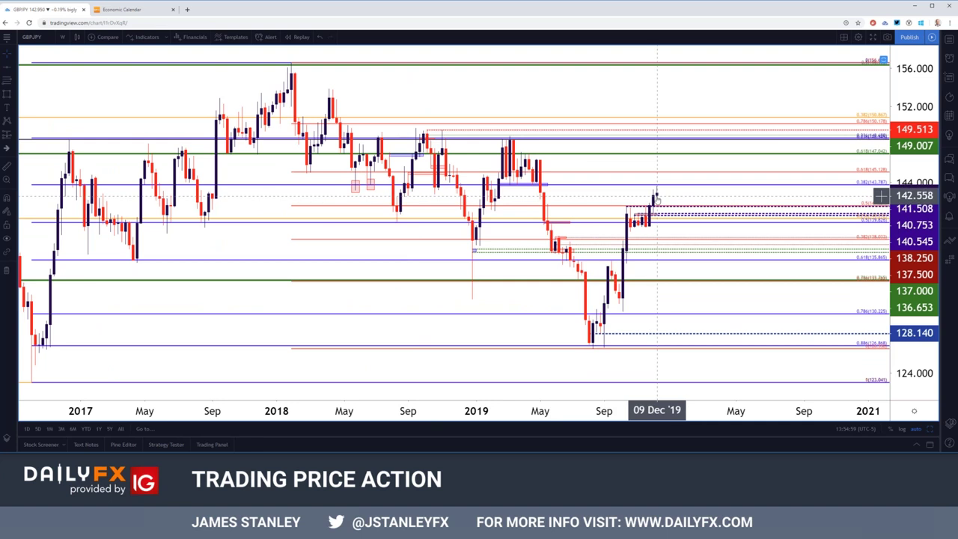
left_click(62, 38)
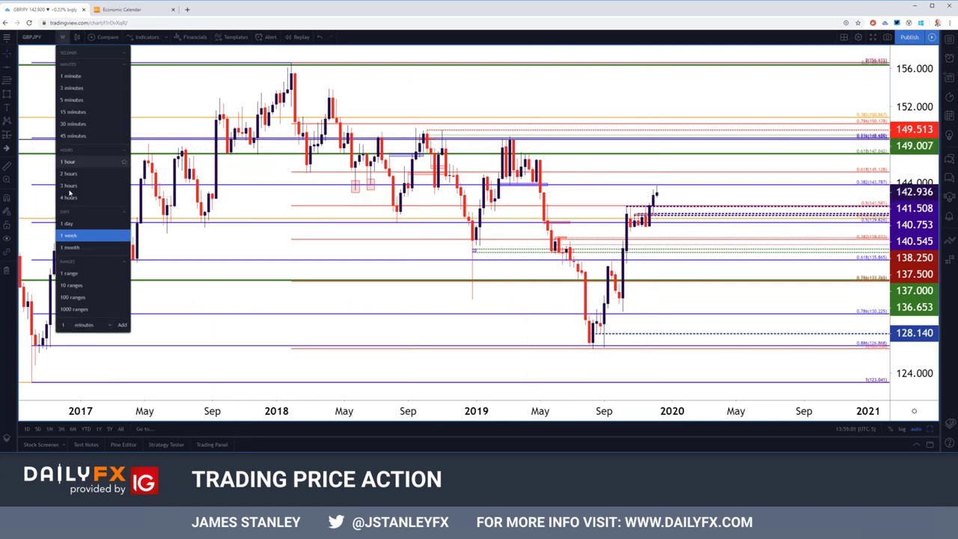
left_click(75, 200)
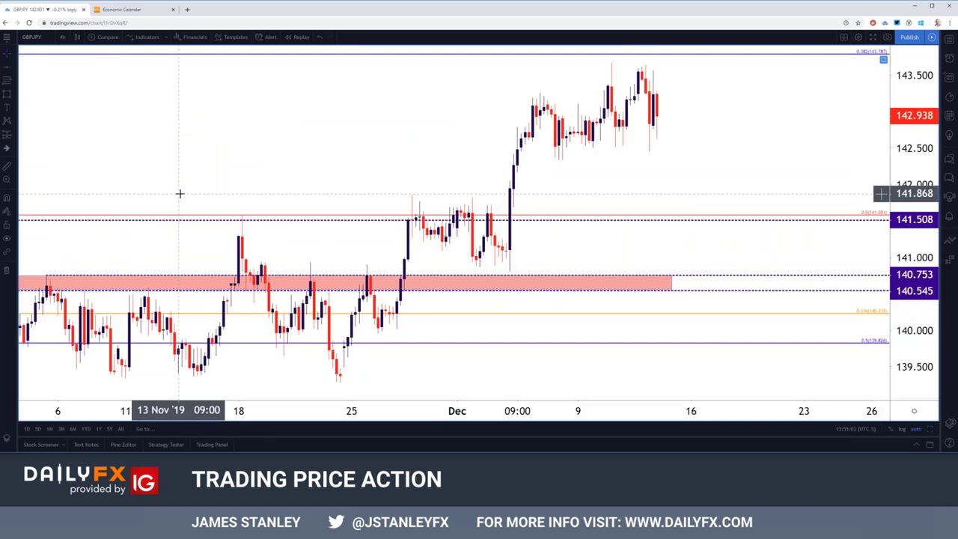
scroll(179, 193, "down", 2)
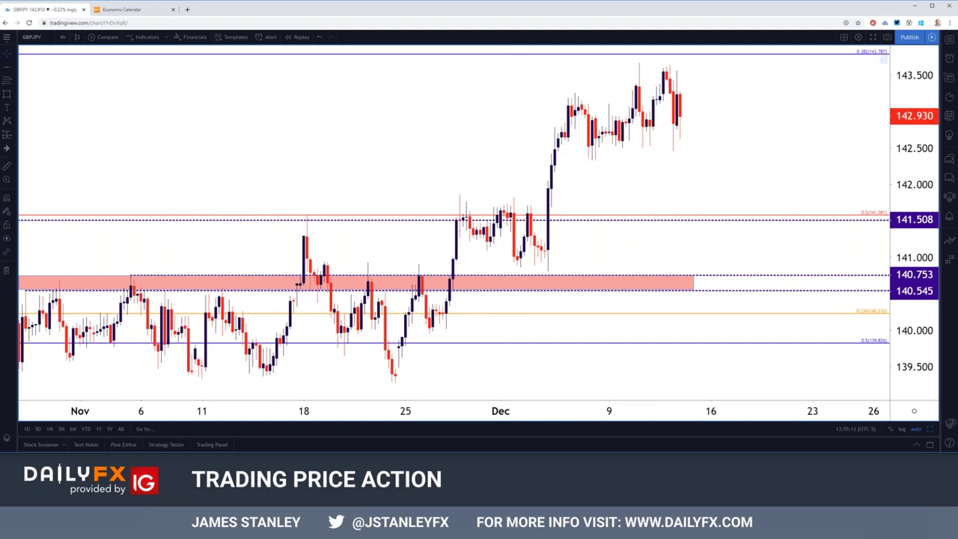
Chart GBPUSD to review its support and resistance zones, then move to the Economic Calendar.
type("gbpusd")
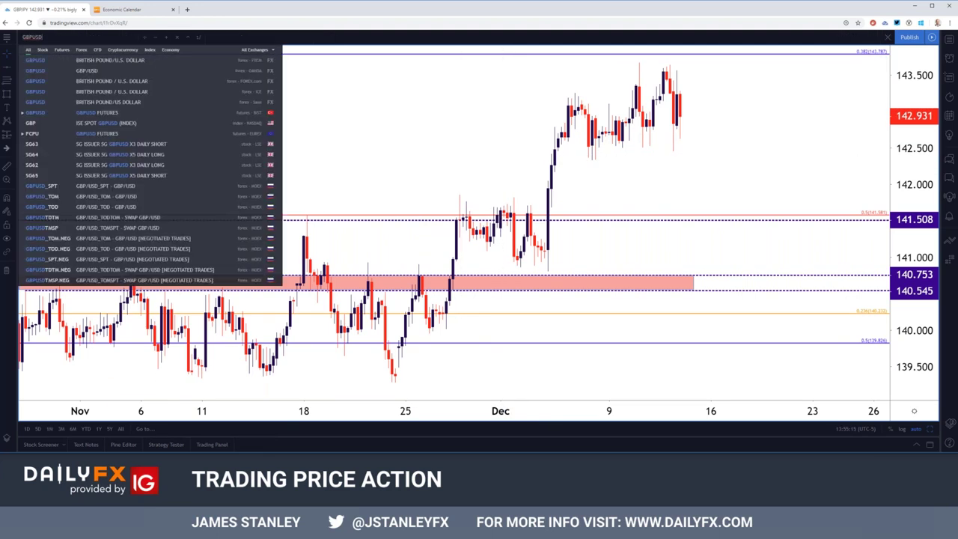
key("Return")
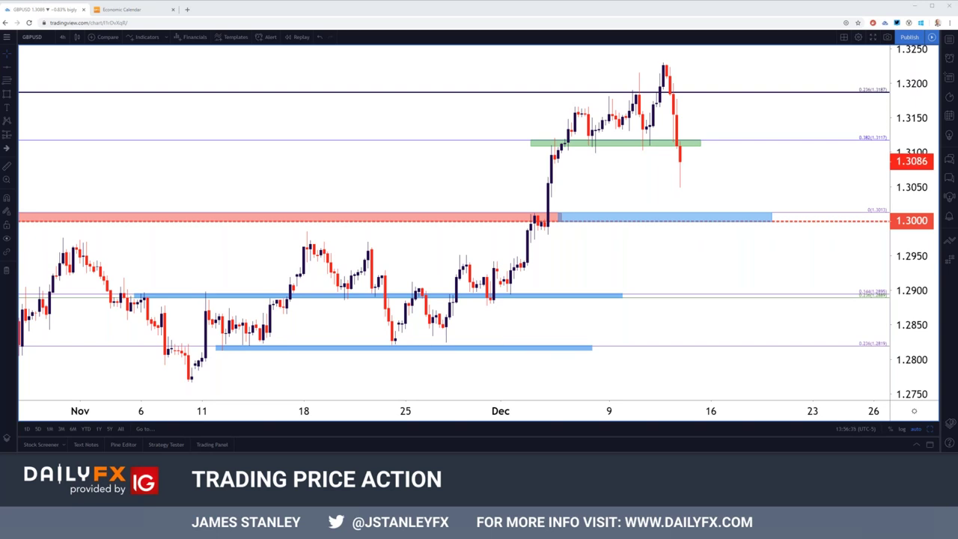
left_click(112, 10)
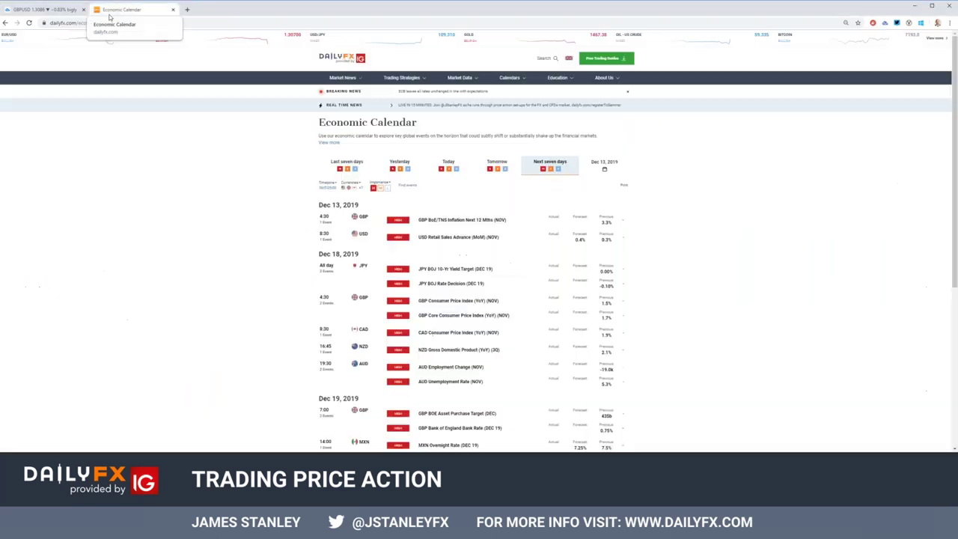
Check the DailyFX IG Client Sentiment table, then return to the GBP/USD chart.
mouse_move(412, 81)
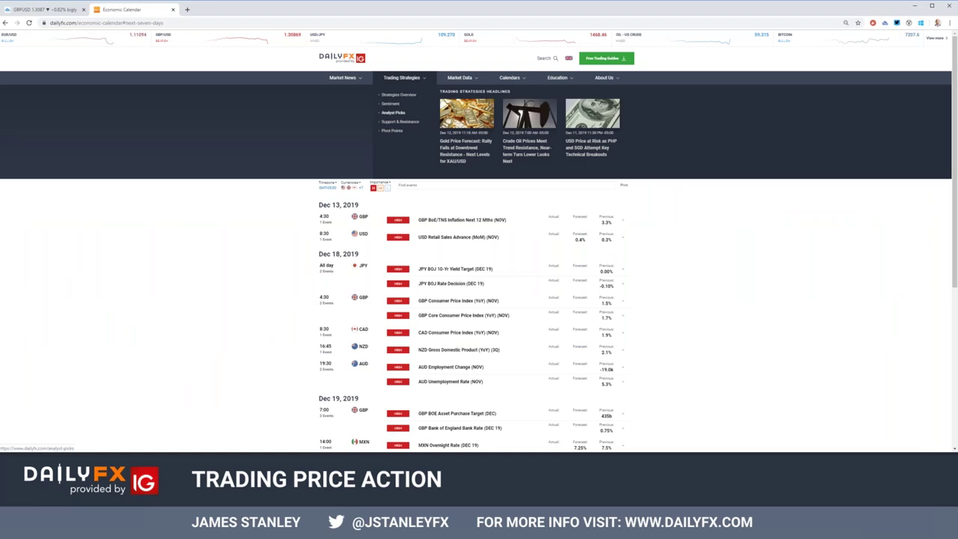
left_click(393, 105)
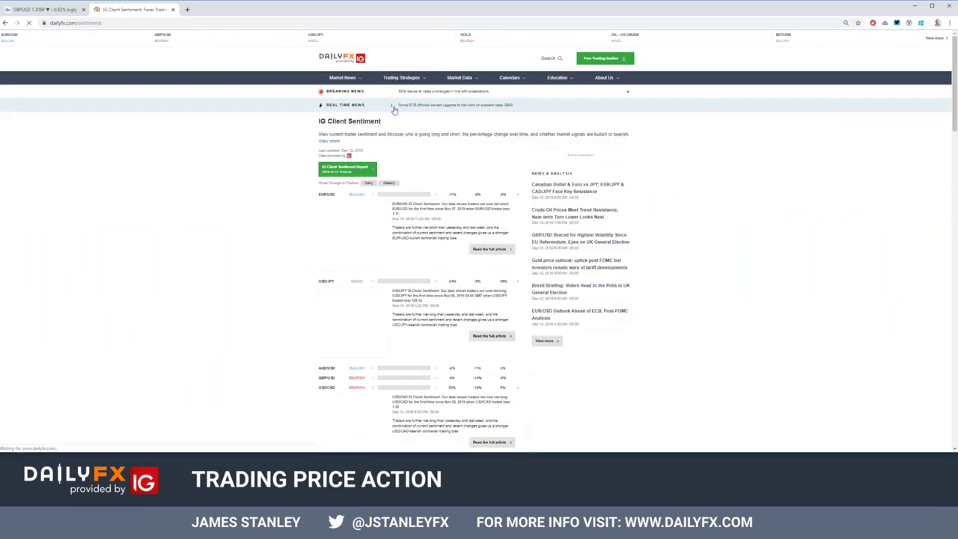
scroll(283, 212, "down", 10)
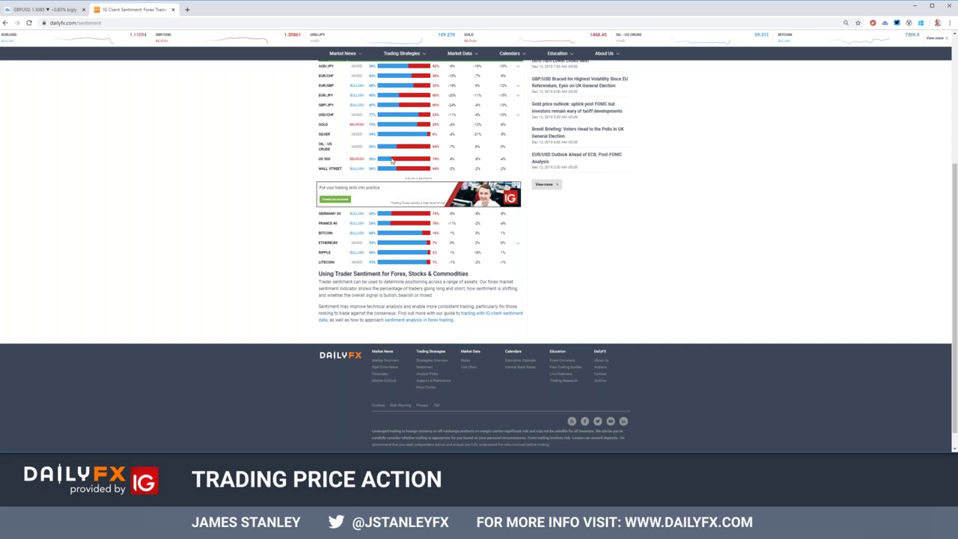
left_click(63, 7)
Load SPX500 on the chart and briefly check its client sentiment page.
type("S")
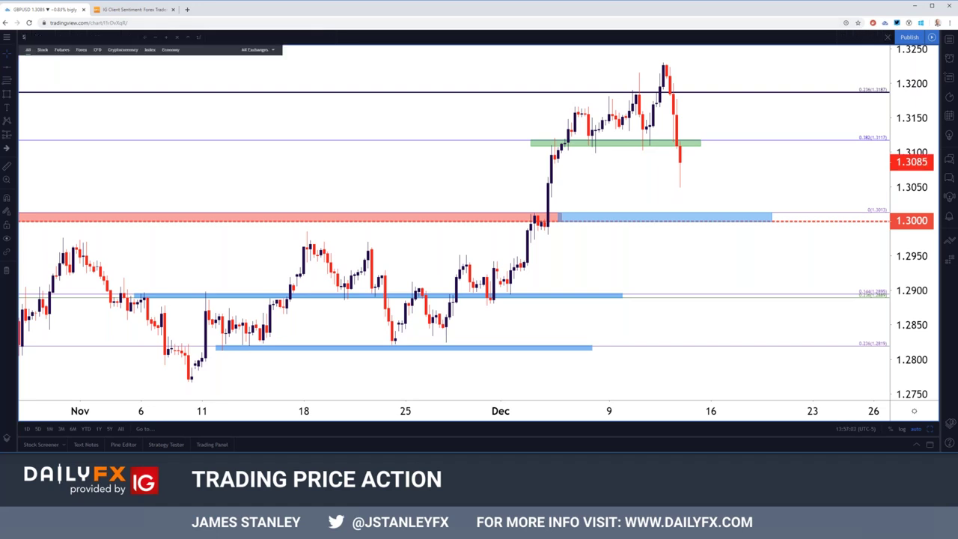
type("PX500")
key("Return")
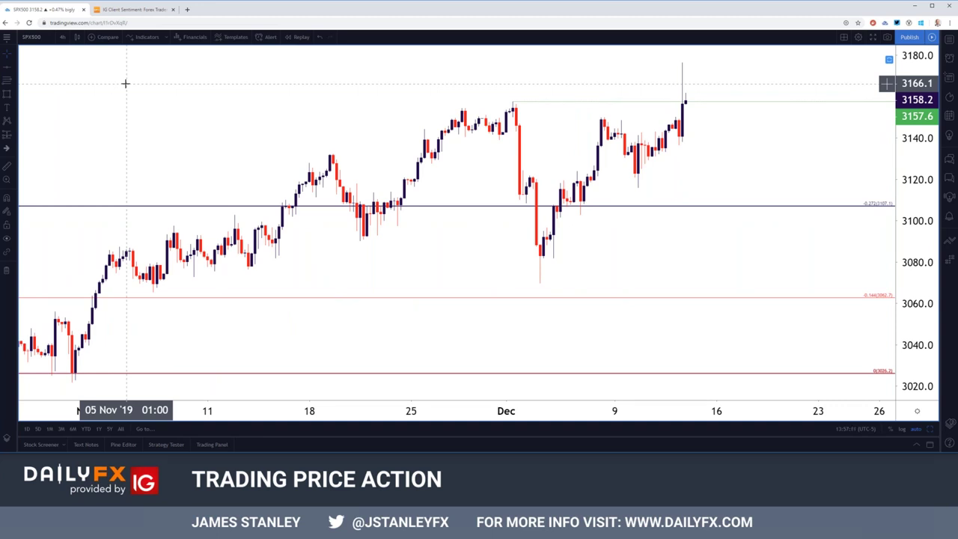
left_click(121, 10)
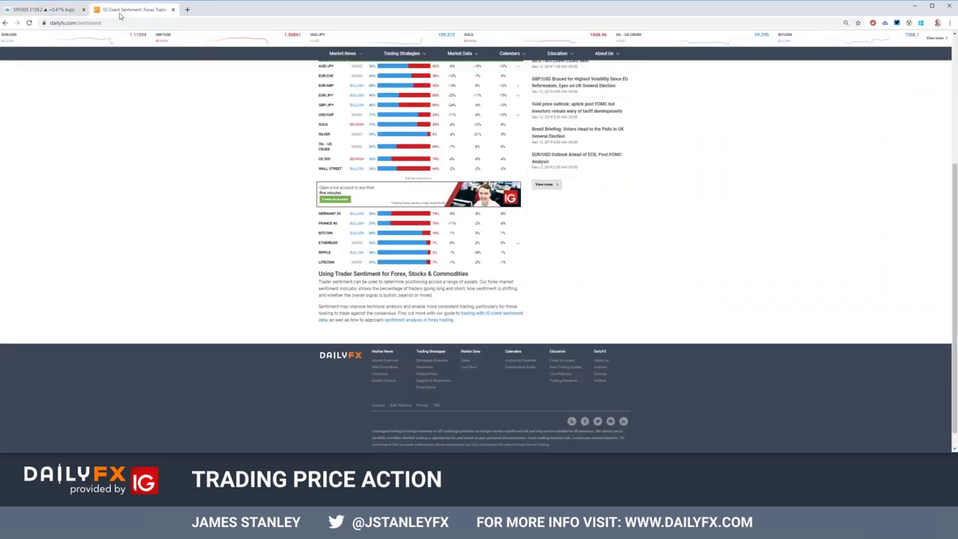
left_click(44, 10)
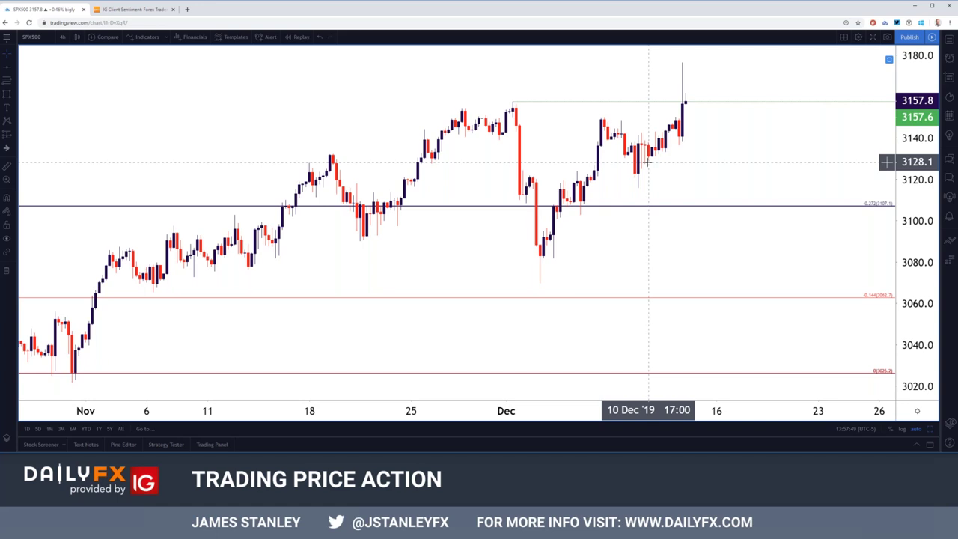
Zoom the SPX500 chart out to September and try an RSI pane, then revisit sentiment.
scroll(647, 161, "down", 5)
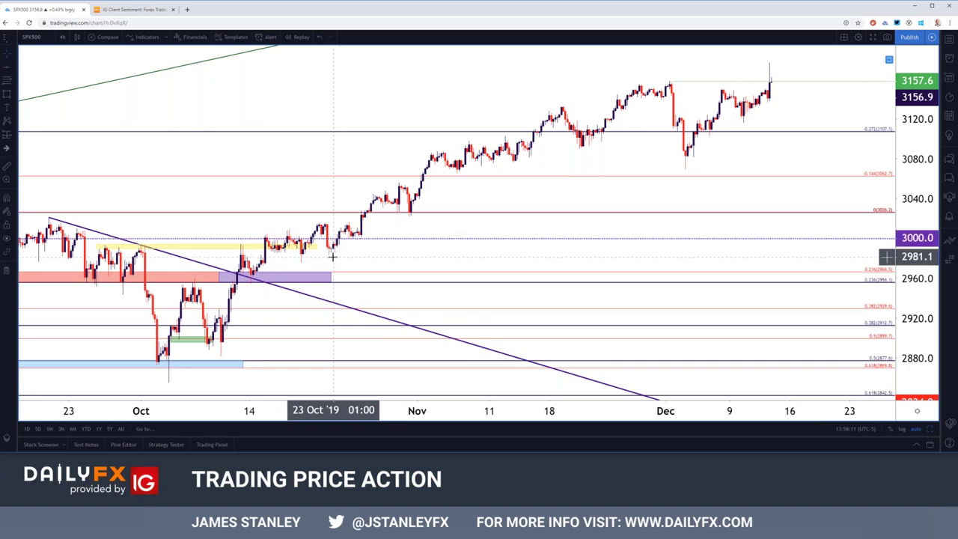
scroll(332, 256, "down", 2)
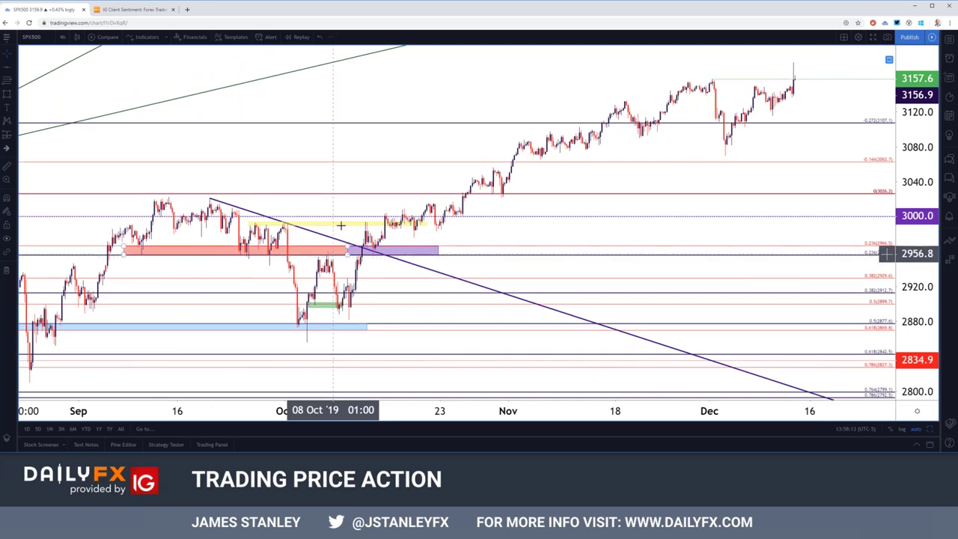
double_click(351, 181)
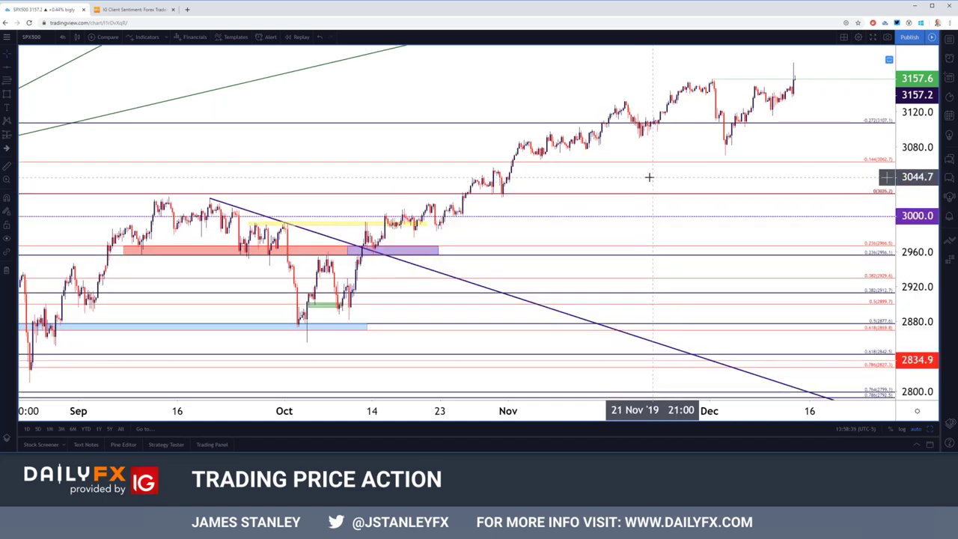
left_click(135, 10)
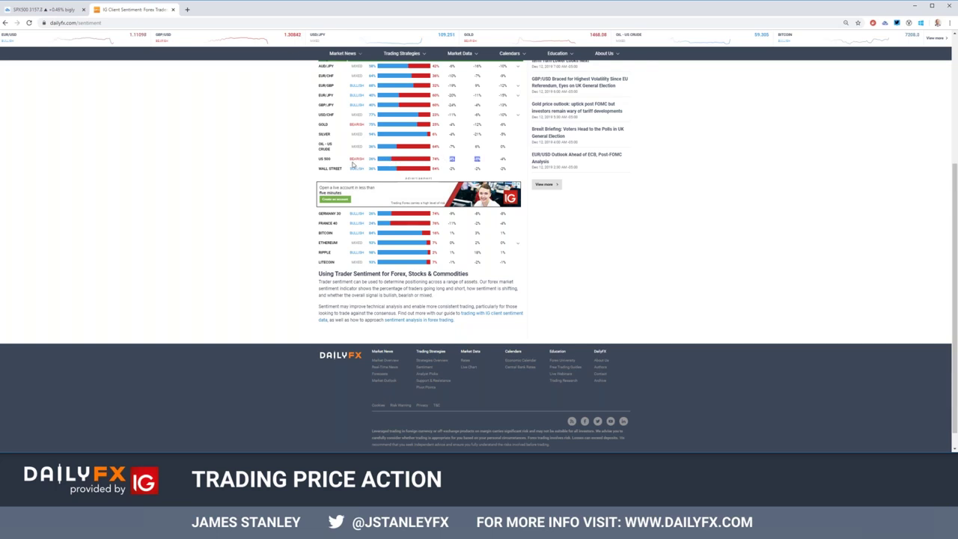
Review the US 500 reading of bearish, 74% short, then return to the SPX500 chart.
left_click_drag(315, 163, 368, 161)
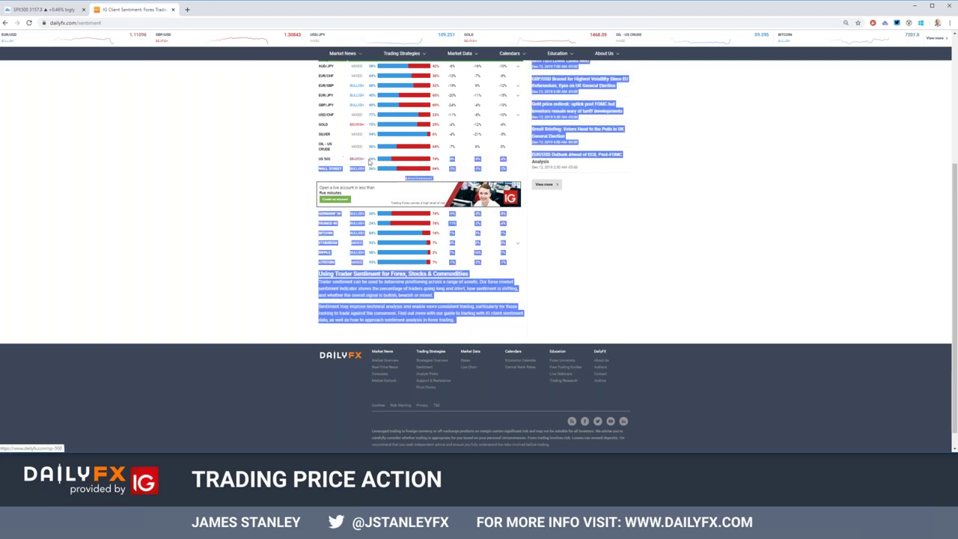
left_click(307, 161)
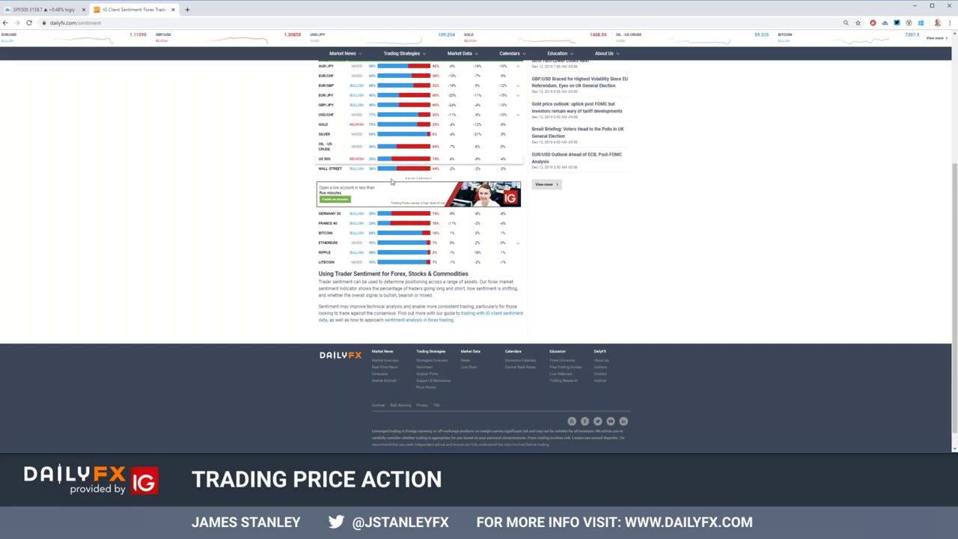
scroll(393, 177, "up", 3)
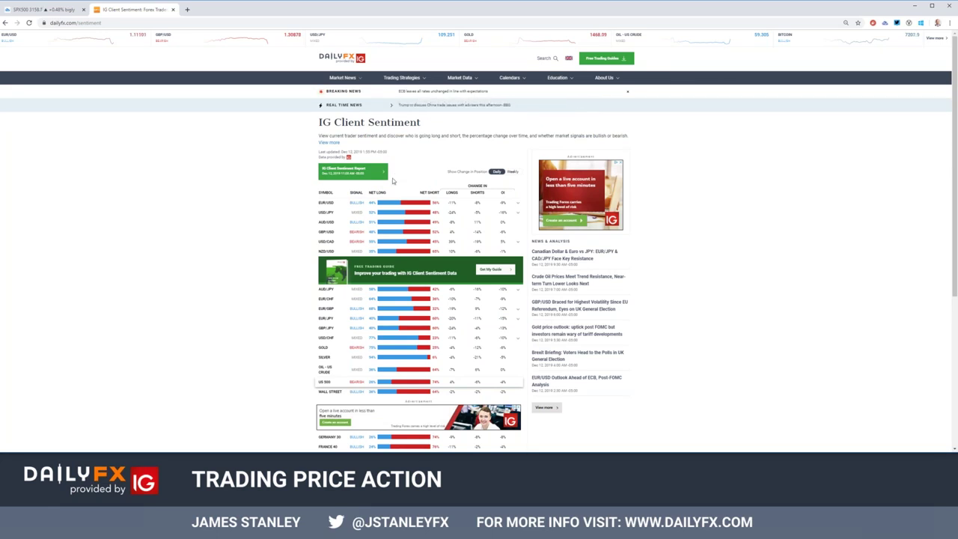
scroll(389, 184, "down", 3)
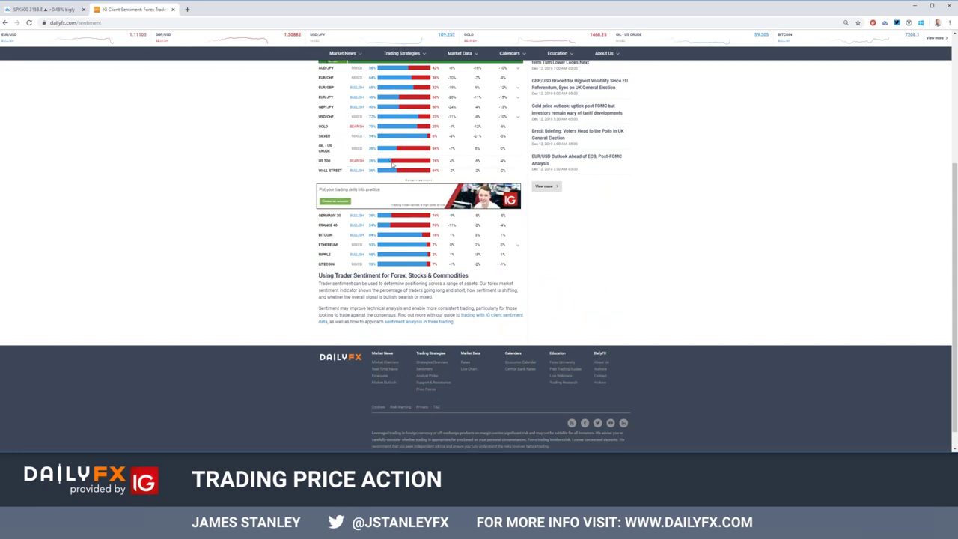
left_click(45, 9)
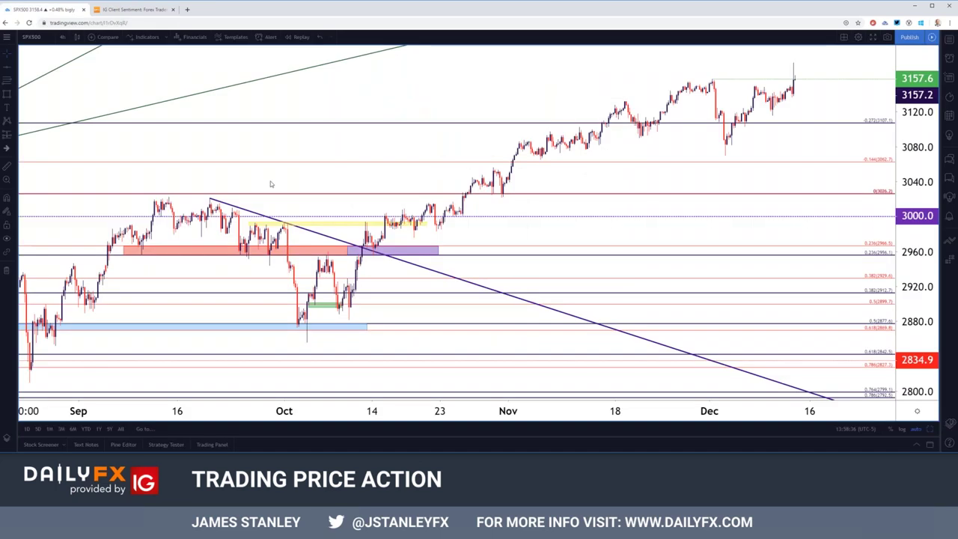
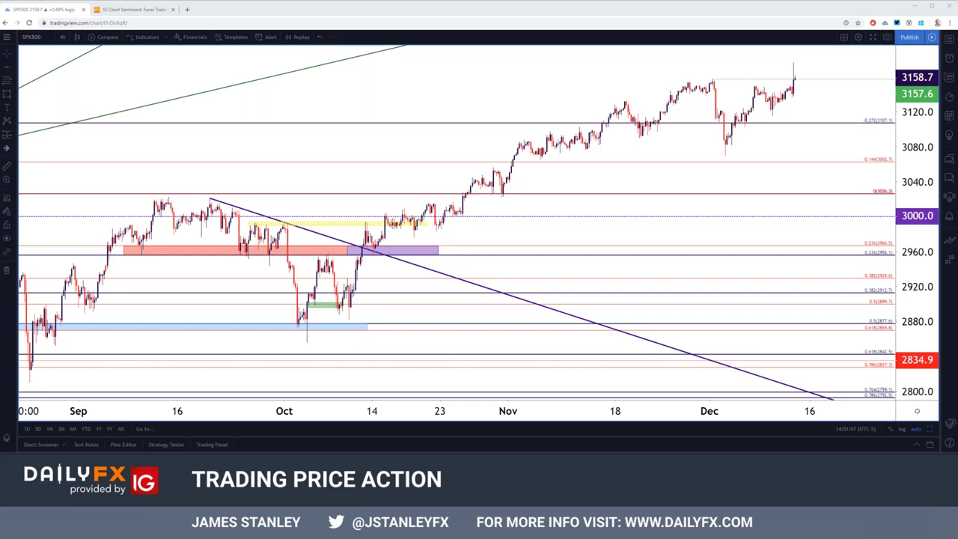
Load the DXY chart and zoom to show its 98.33–98.50 and 97.68–97.72 zones.
scroll(781, 168, "down", 5)
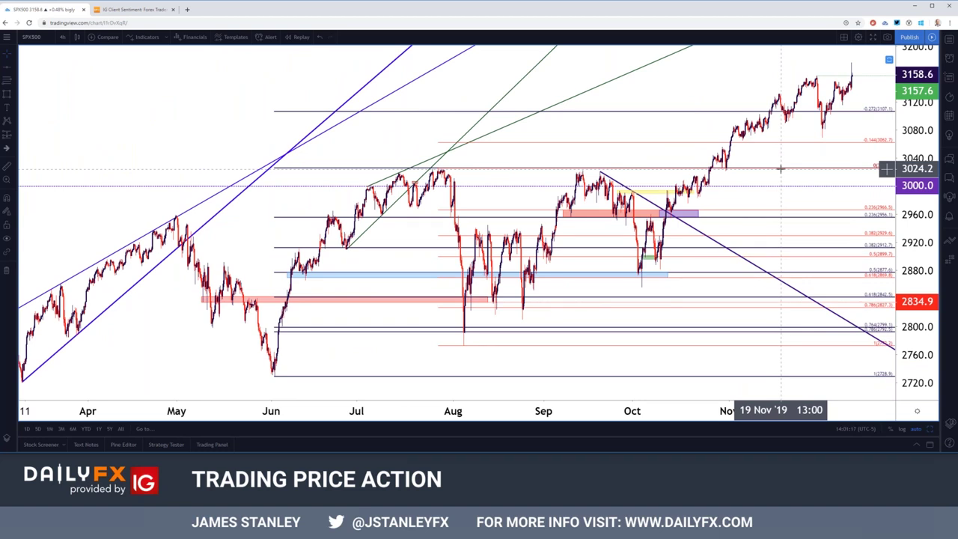
scroll(781, 169, "up", 5)
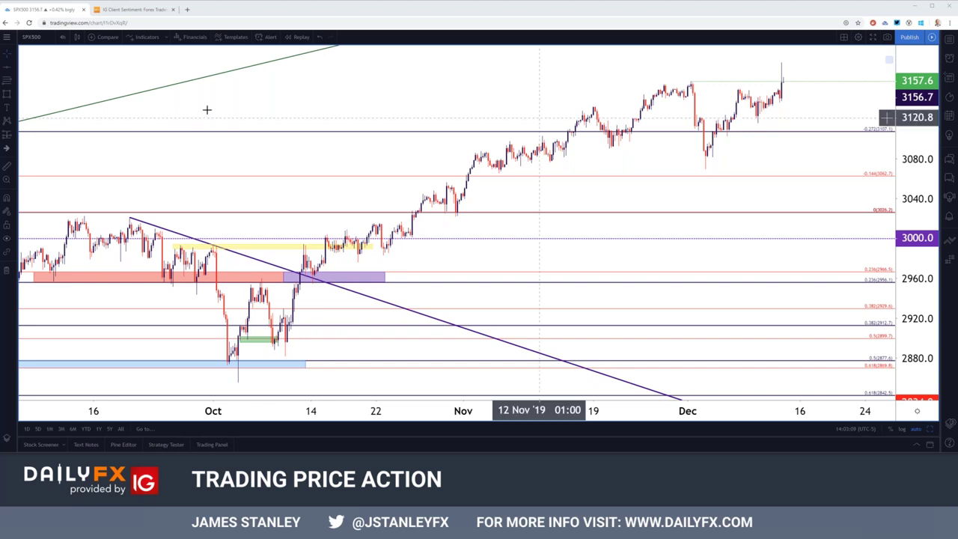
left_click(30, 36)
type("DXY")
key("Return")
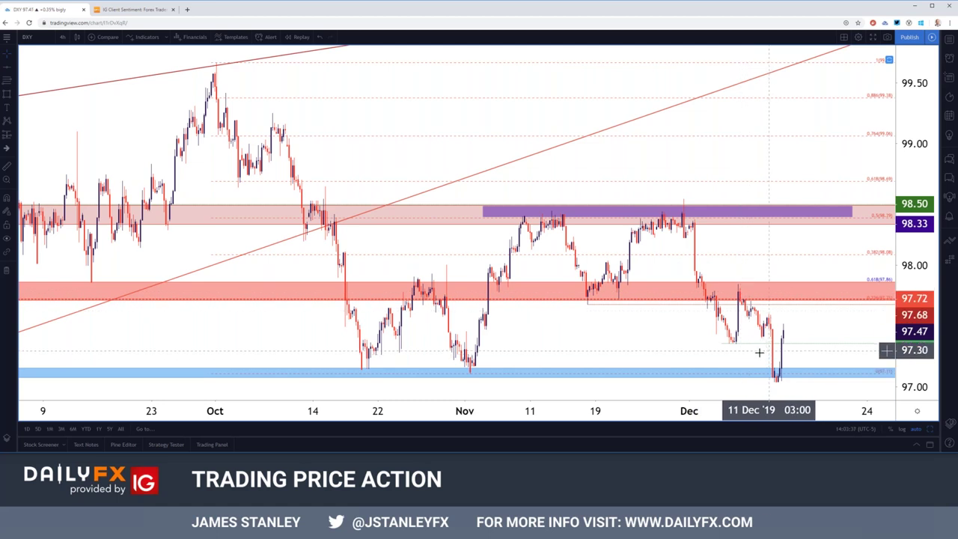
scroll(758, 352, "down", 2)
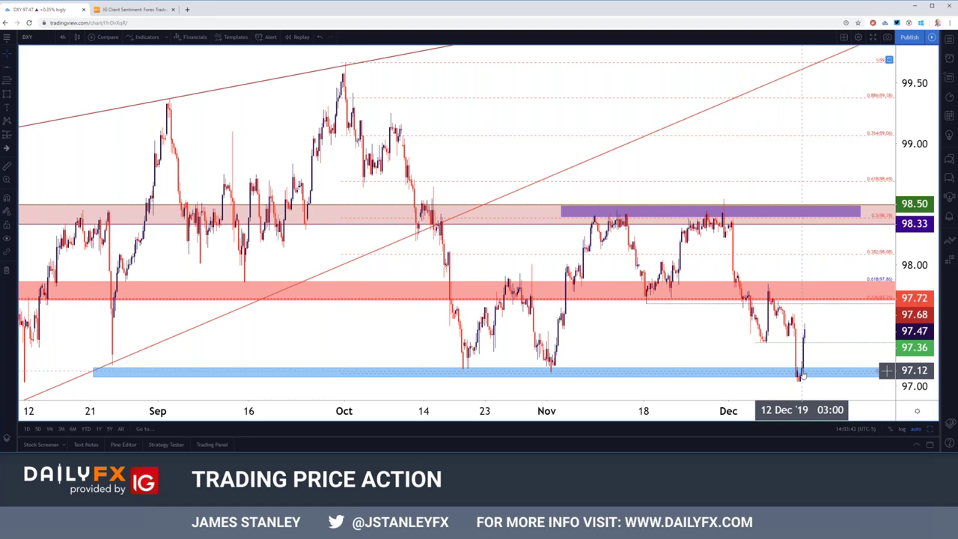
scroll(801, 376, "up", 1)
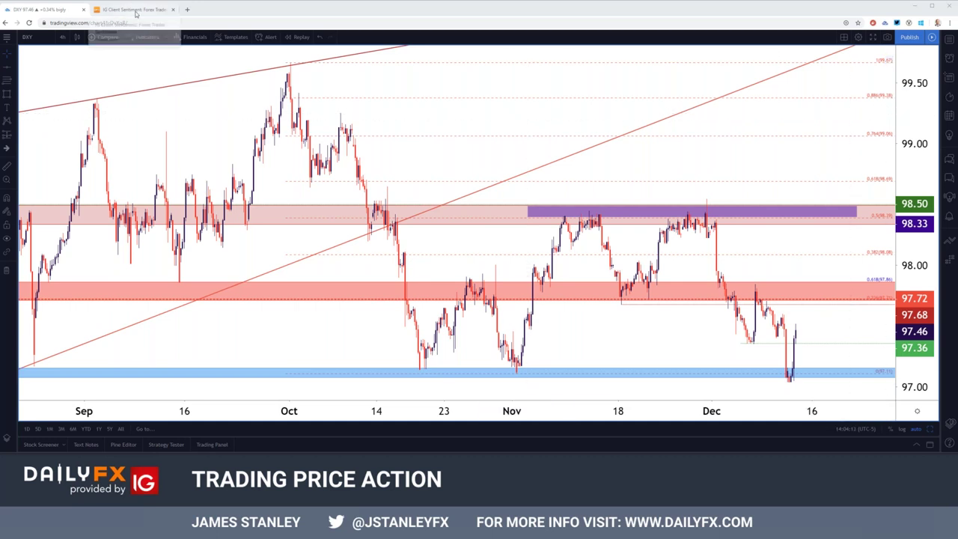
left_click(131, 9)
key("ctrl+plus")
key("ctrl+plus")
key("ctrl+plus")
key("ctrl+plus")
key("ctrl+plus")
key("ctrl+plus")
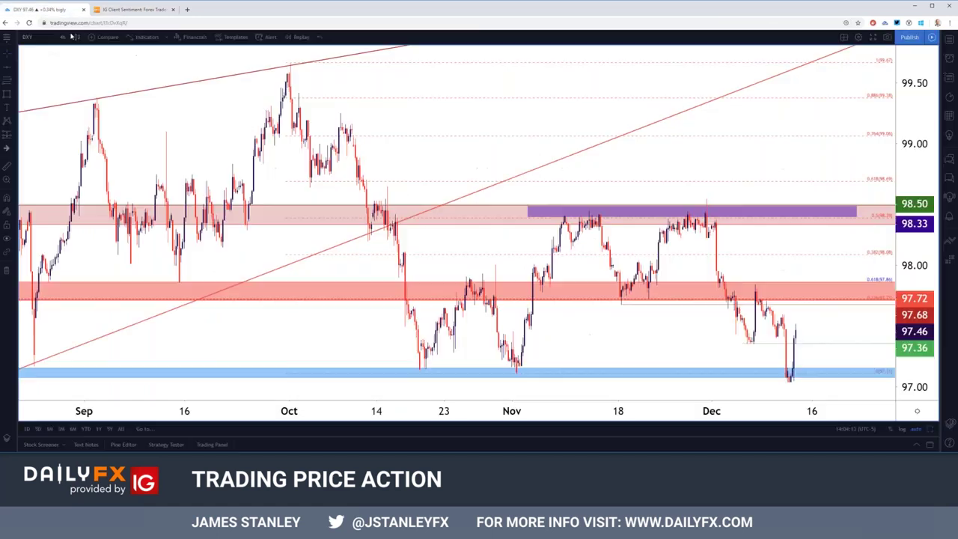
left_click(45, 9)
left_click(120, 9)
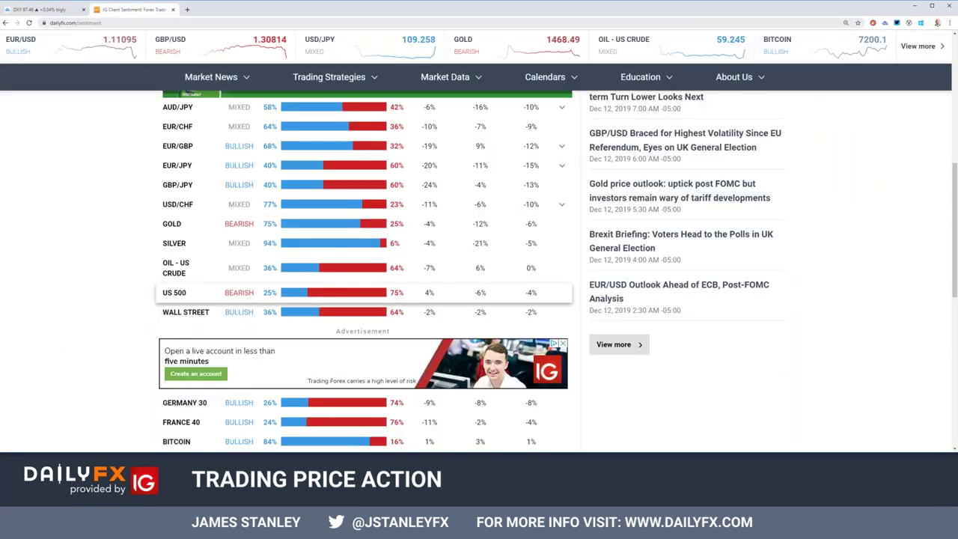
left_click(45, 9)
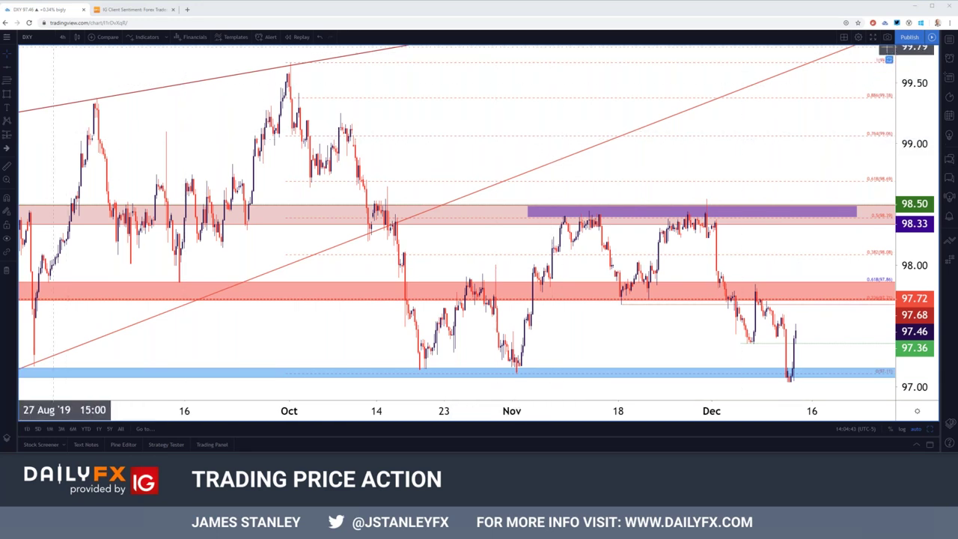
Chart FX_IDC:GBPUSD on the 4-hour timeframe, showing the 1.3000 and 1.2500 zones.
left_click(40, 39)
type("FX_IDC:GBPUSD")
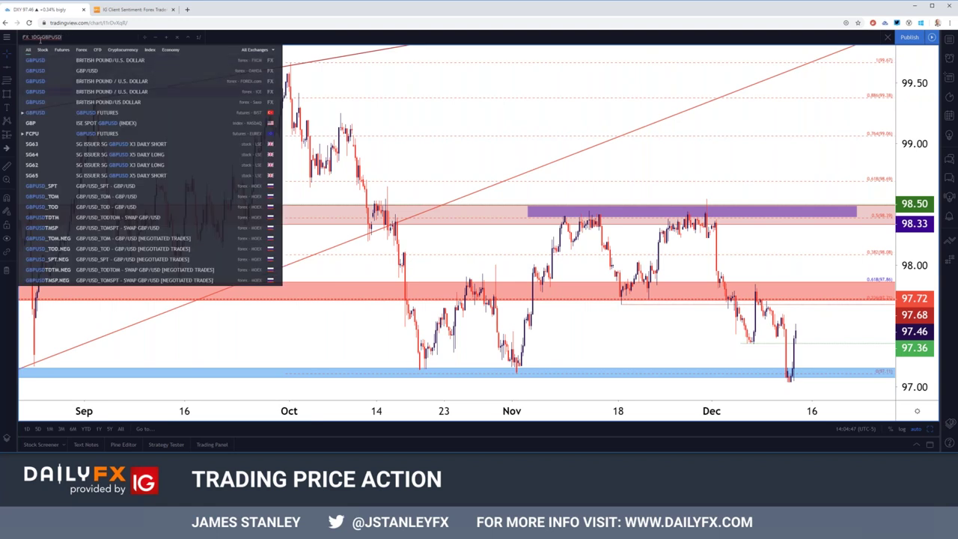
key("Return")
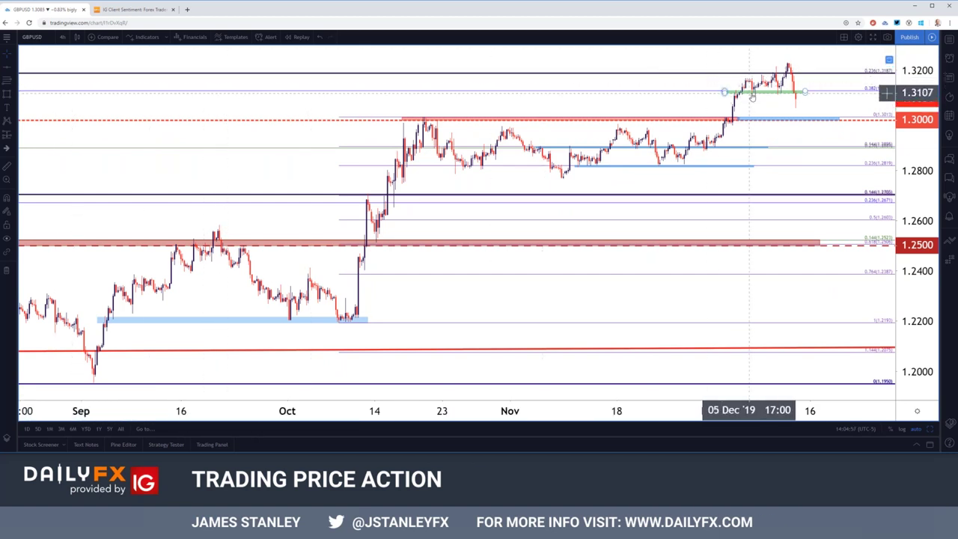
left_click(62, 37)
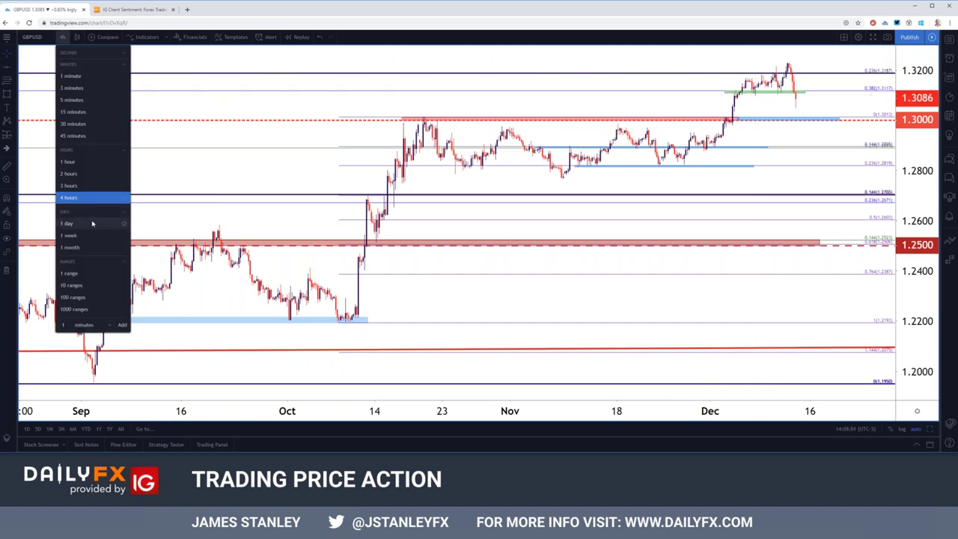
left_click(92, 224)
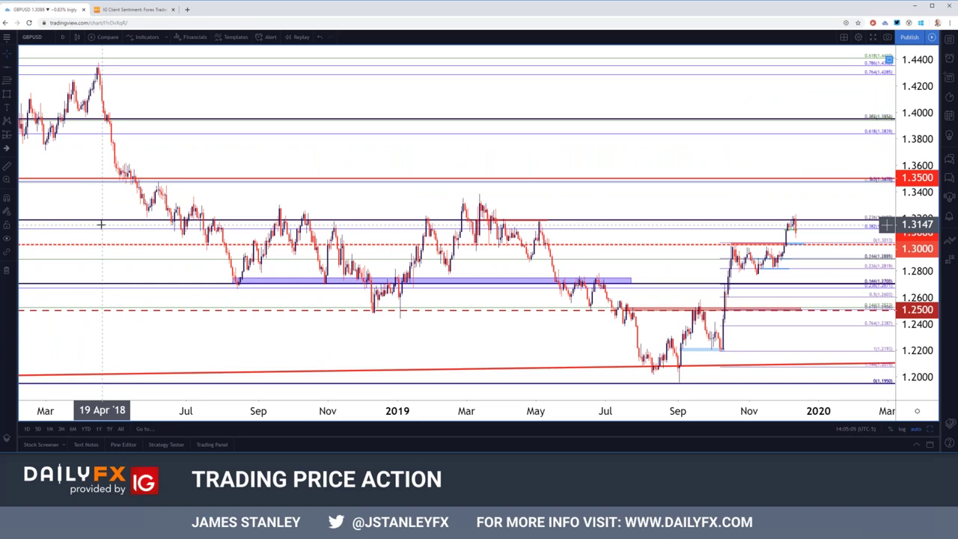
scroll(101, 223, "down", 1)
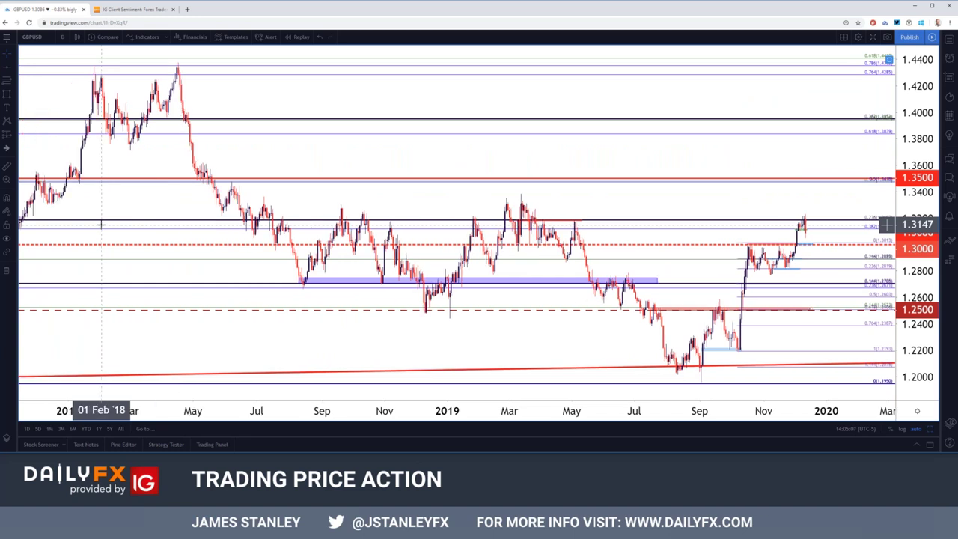
scroll(101, 224, "down", 3)
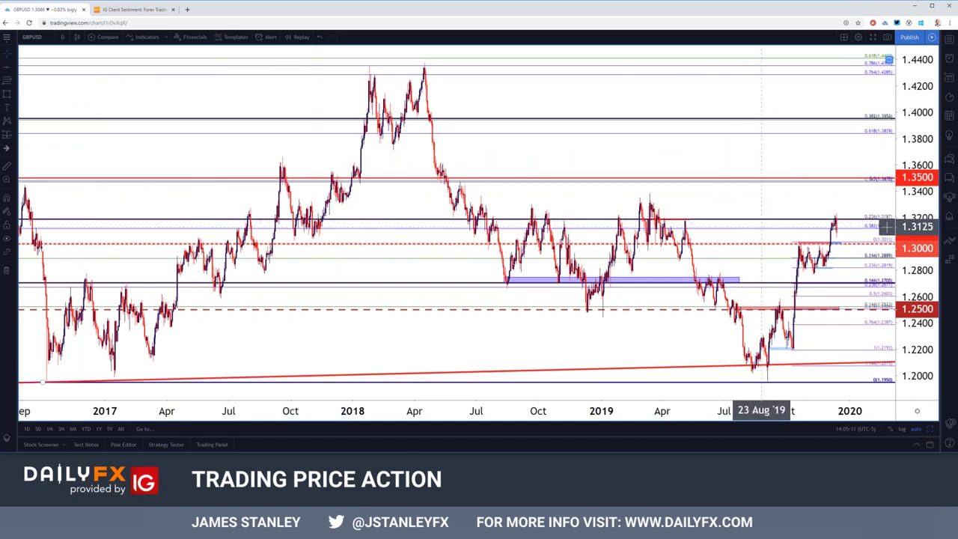
scroll(762, 232, "down", 5)
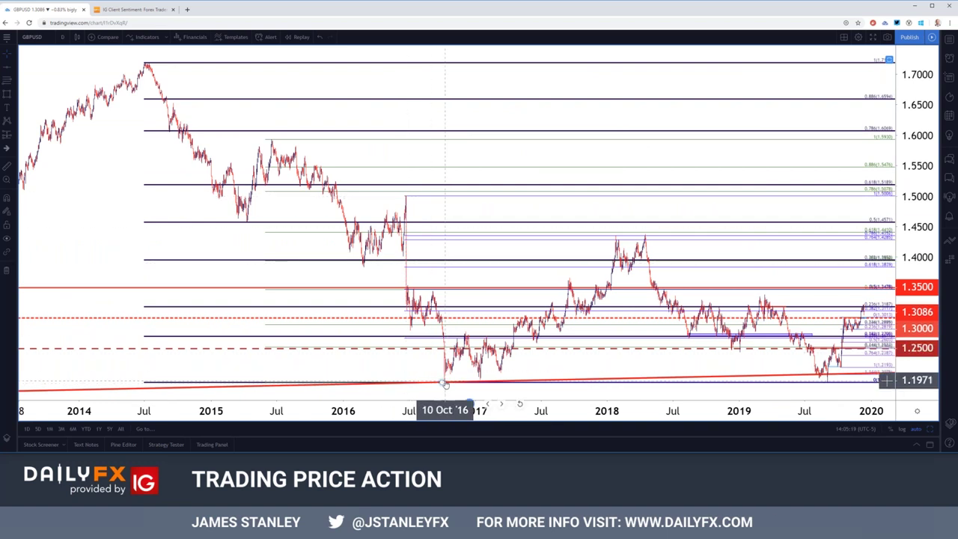
scroll(445, 385, "up", 4)
scroll(443, 378, "up", 3)
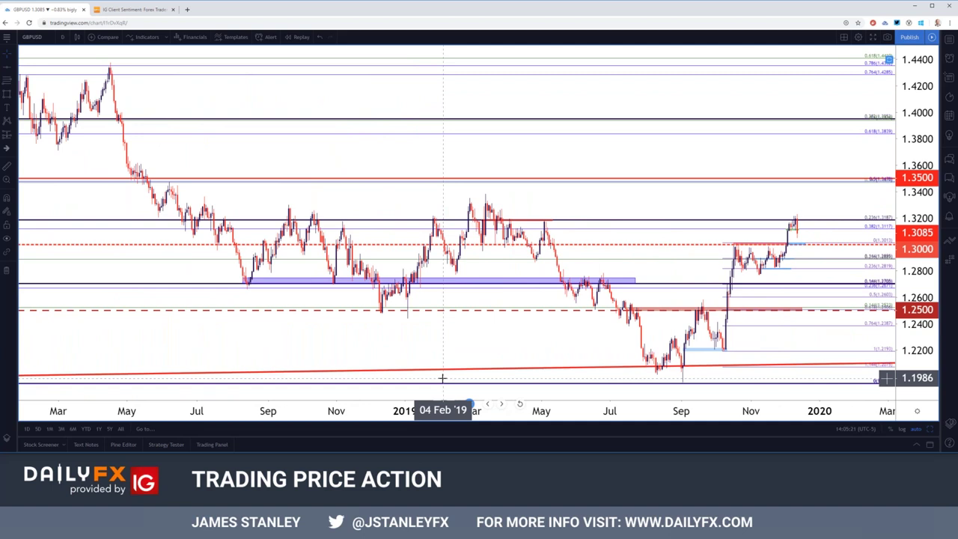
scroll(453, 359, "up", 2)
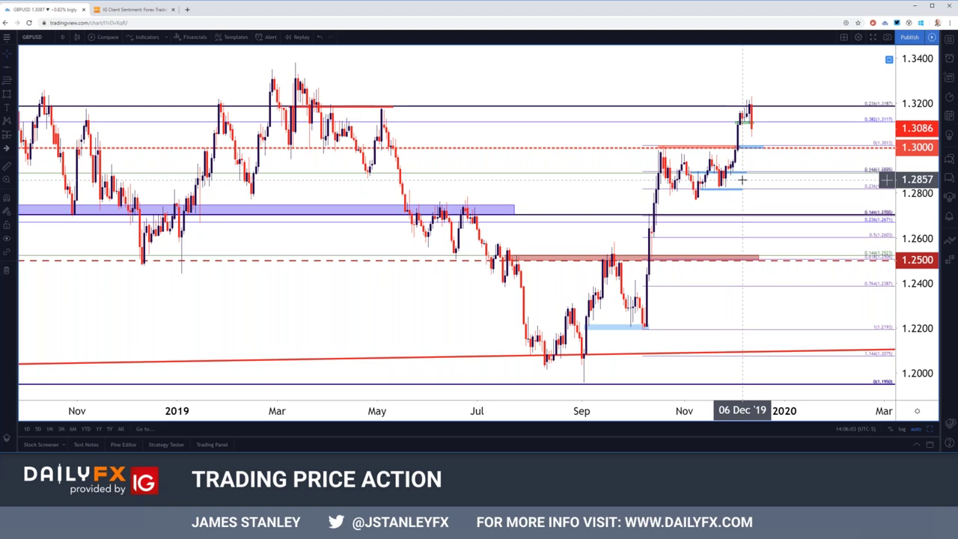
scroll(719, 172, "down", 5)
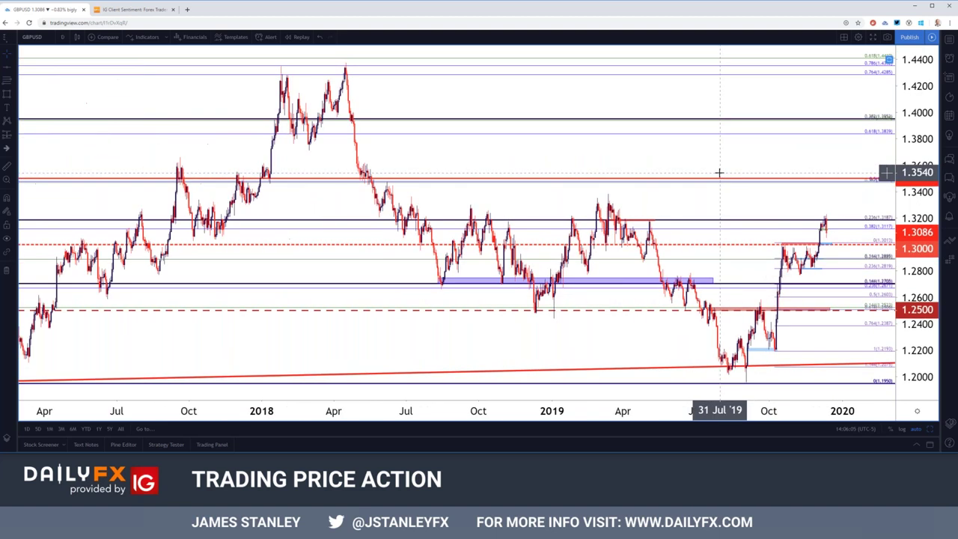
scroll(721, 172, "up", 4)
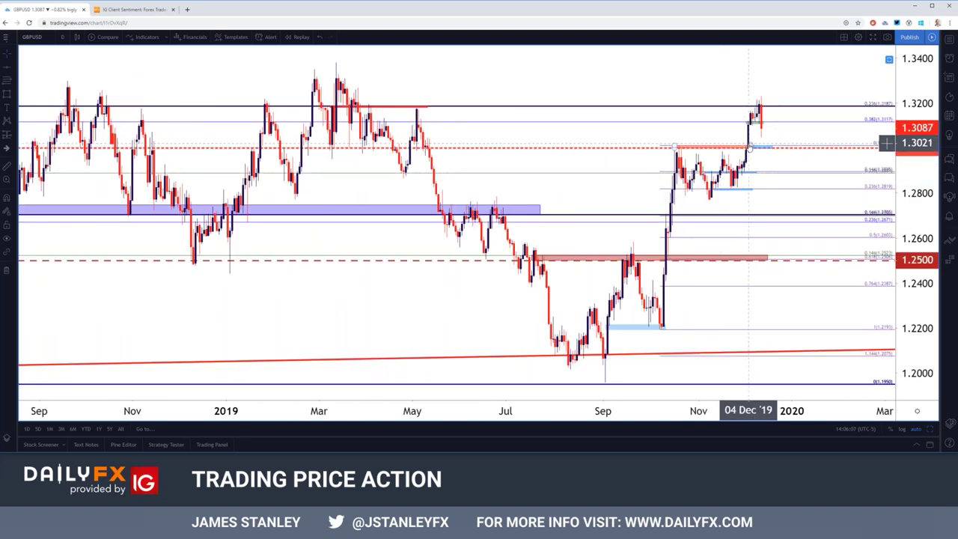
left_click(62, 36)
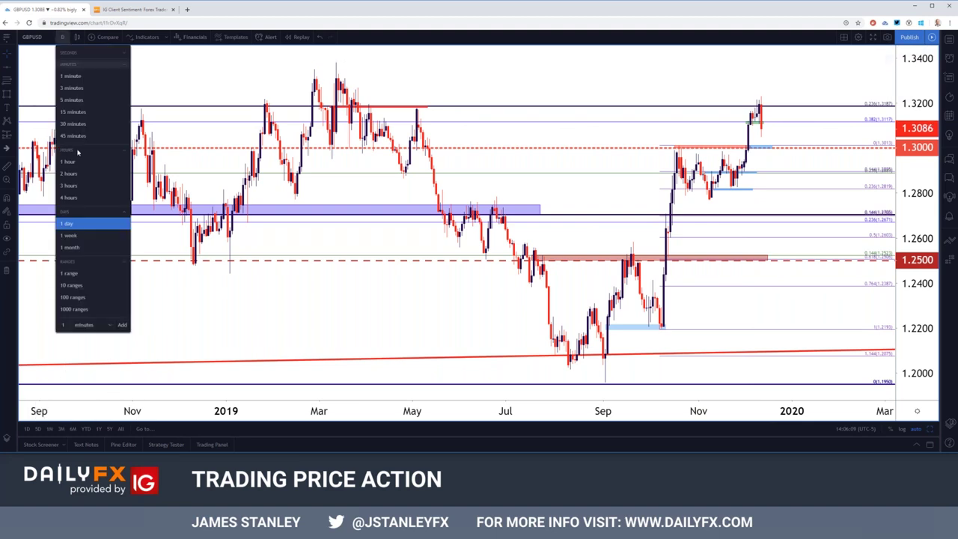
left_click(83, 197)
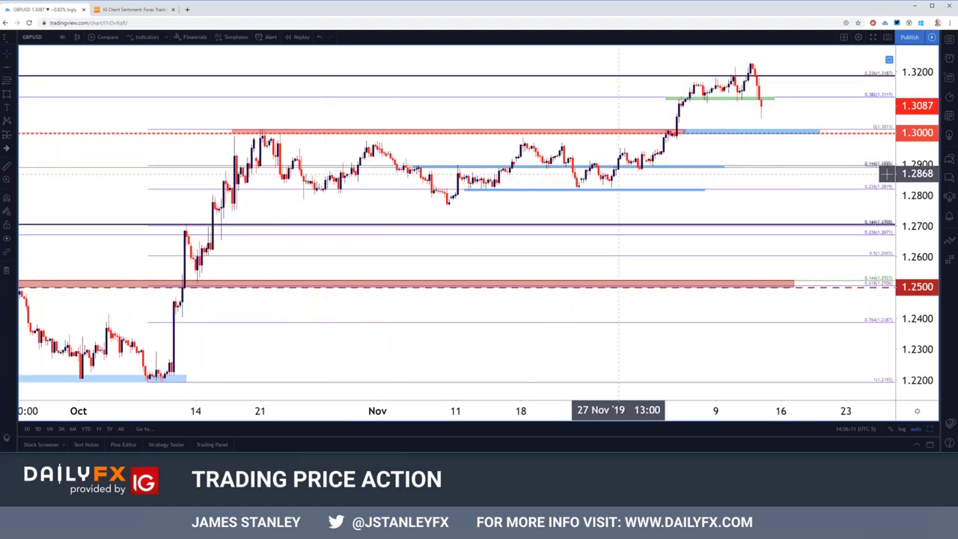